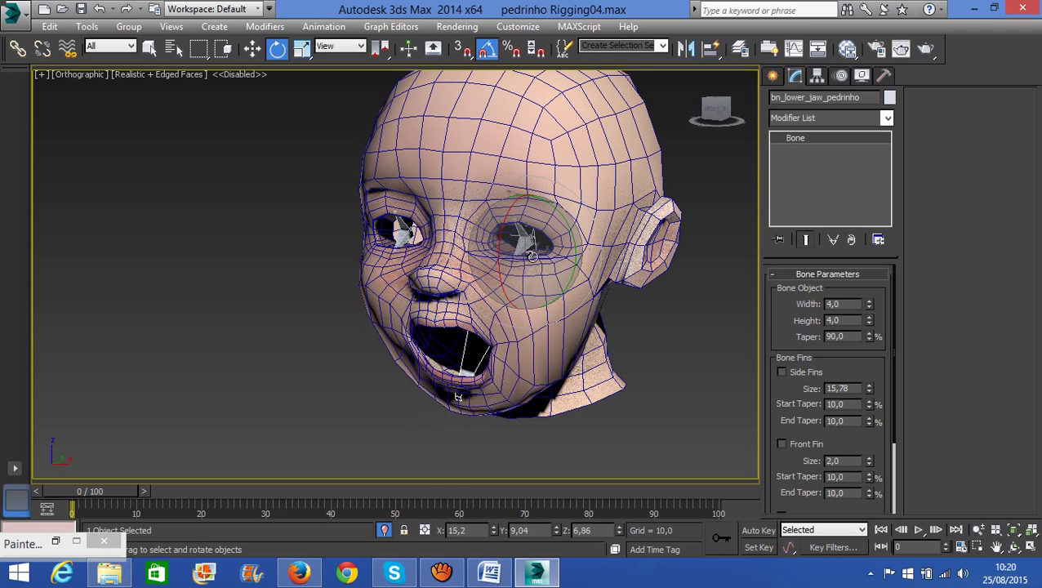
Examine the face mesh around the open mouth and cheeks from several angles, toggling the shaded and edged-faces display.
{"action": "middle_click_drag", "start_coordinate": [526, 253], "coordinate": [595, 288], "text": "alt"}
{"action": "scroll", "coordinate": [595, 287], "scroll_direction": "up", "scroll_amount": 2}
{"action": "scroll", "coordinate": [572, 314], "scroll_direction": "up", "scroll_amount": 3}
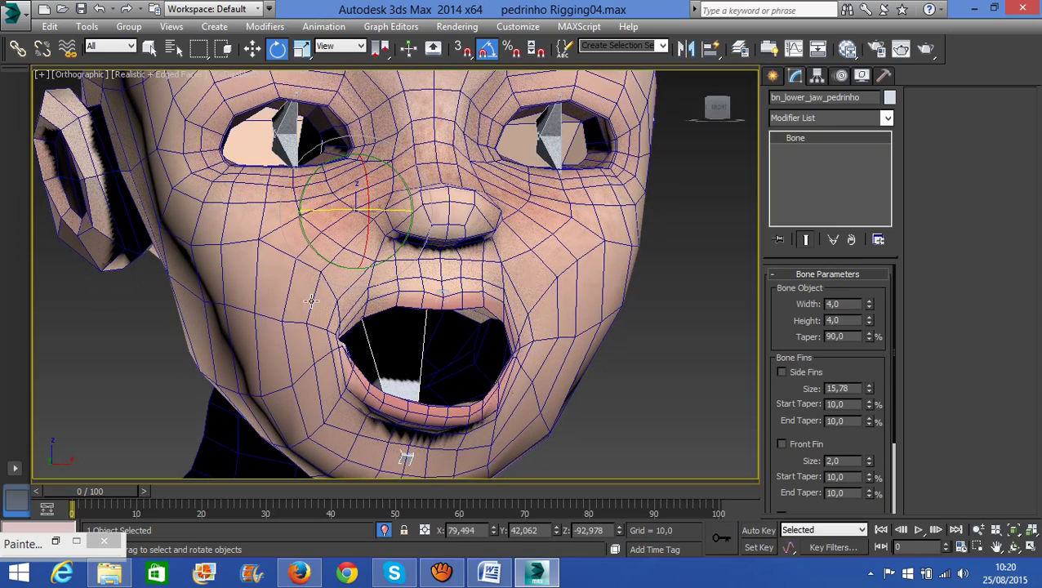
{"action": "key", "text": "F3"}
{"action": "key", "text": "F3"}
{"action": "key", "text": "F3"}
{"action": "key", "text": "F3"}
{"action": "key", "text": "F3"}
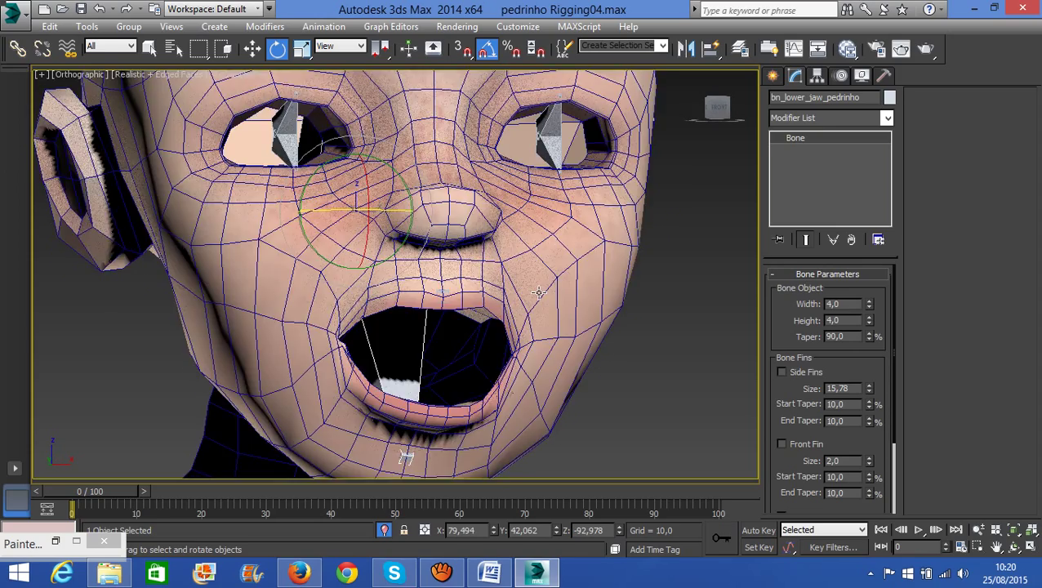
{"action": "key", "text": "F3"}
{"action": "key", "text": "F4"}
{"action": "key", "text": "F4"}
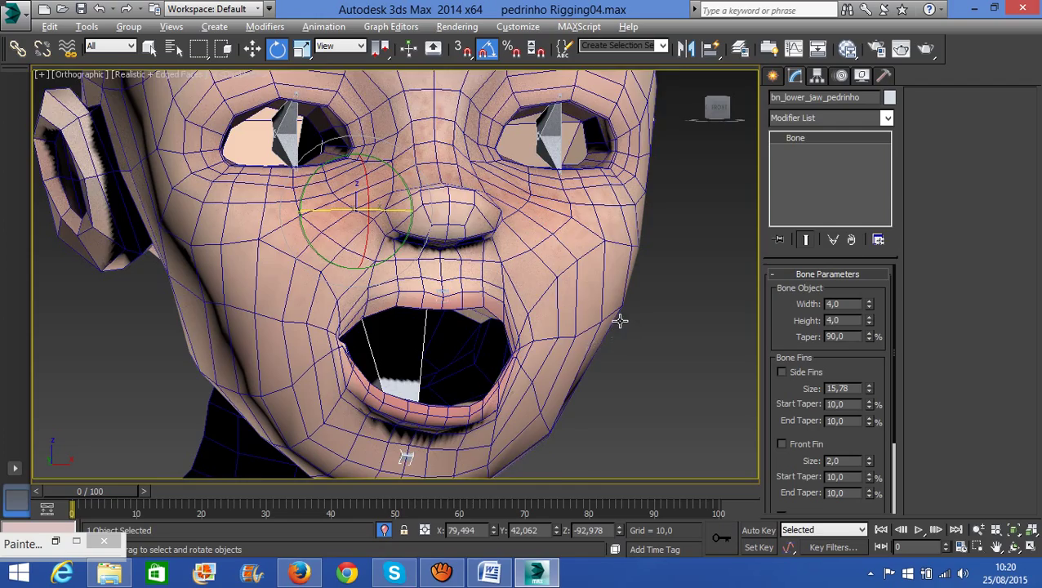
{"action": "middle_click_drag", "start_coordinate": [618, 321], "coordinate": [579, 326], "text": "alt"}
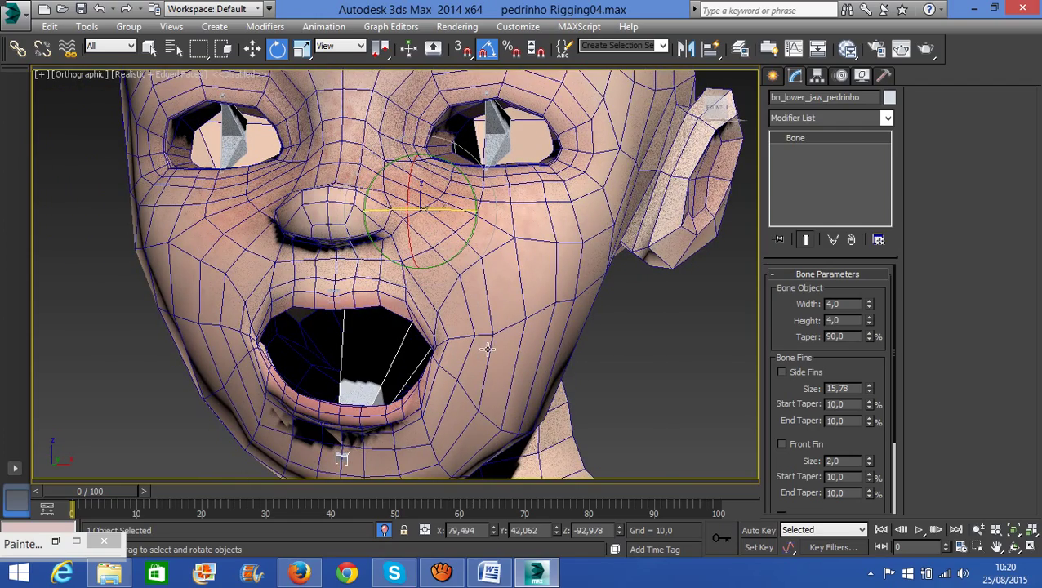
{"action": "middle_click_drag", "start_coordinate": [487, 349], "coordinate": [463, 326], "text": "alt"}
{"action": "scroll", "coordinate": [459, 368], "scroll_direction": "up", "scroll_amount": 3}
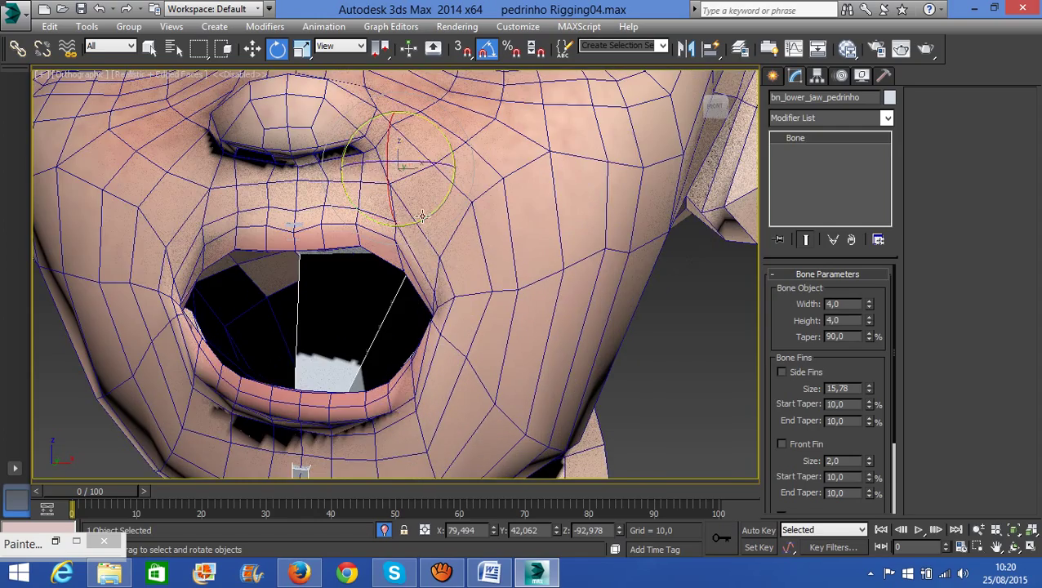
Rotate the lower jaw bone to adjust the mouth opening and test how the lips and cheek deform.
{"action": "left_click_drag", "start_coordinate": [419, 186], "coordinate": [421, 232]}
{"action": "middle_click_drag", "start_coordinate": [462, 297], "coordinate": [539, 291], "text": "alt"}
{"action": "middle_click_drag", "start_coordinate": [566, 325], "coordinate": [359, 242]}
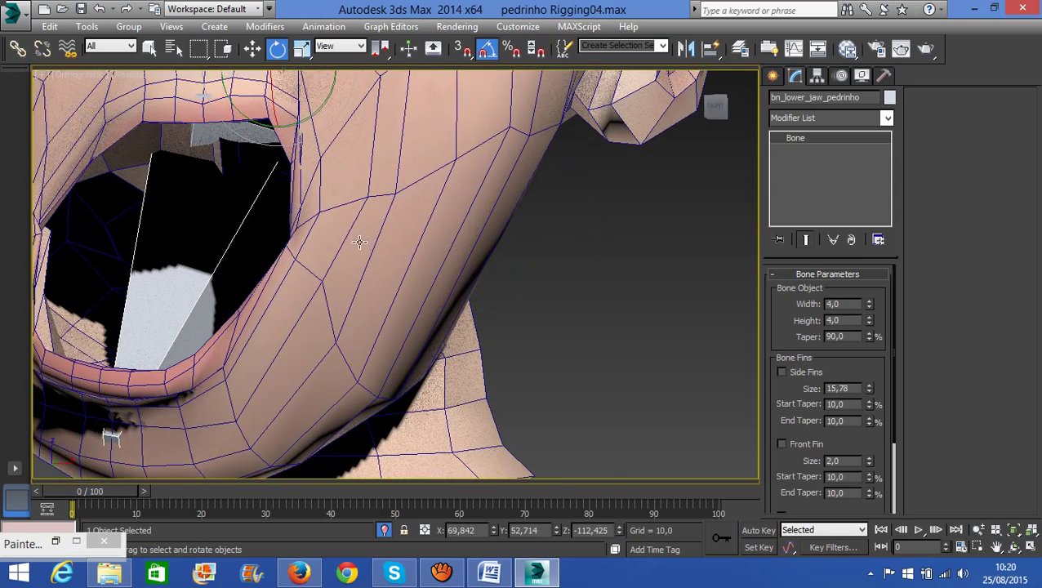
{"action": "left_click_drag", "start_coordinate": [297, 100], "coordinate": [342, 109]}
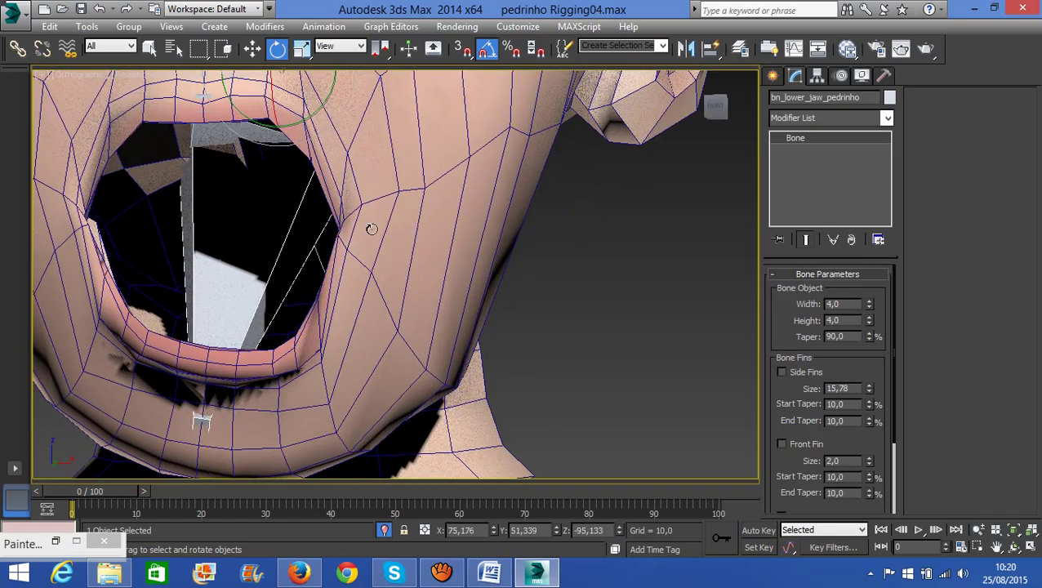
Inspect the skin weights of the lower jaw and bn_lower_upper_pedrinho bones through the head mesh's Skin envelopes.
{"action": "left_click", "coordinate": [405, 282]}
{"action": "middle_click_drag", "start_coordinate": [405, 282], "coordinate": [565, 199], "text": "alt"}
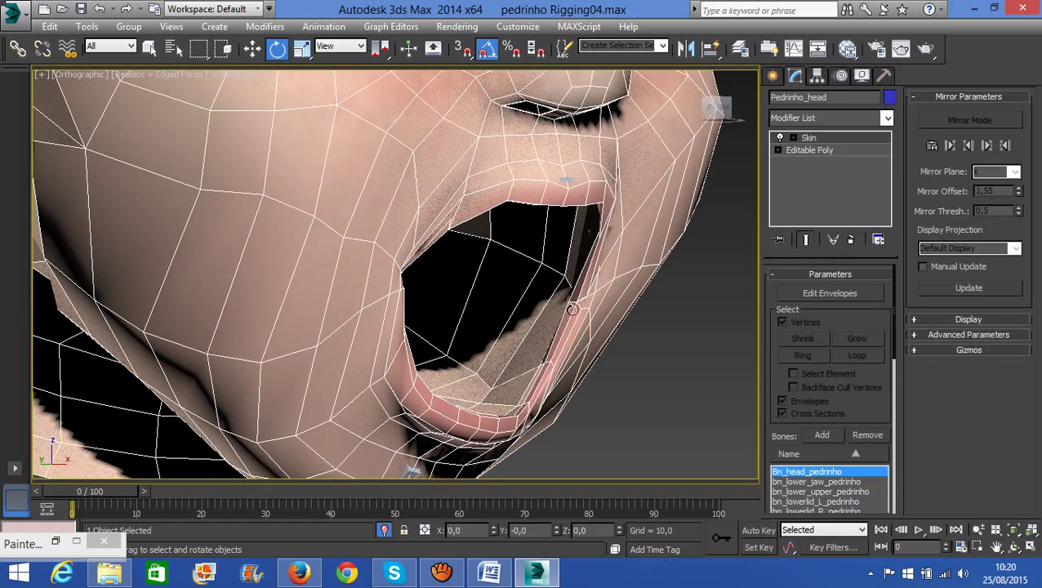
{"action": "middle_click_drag", "start_coordinate": [571, 308], "coordinate": [455, 317], "text": "alt"}
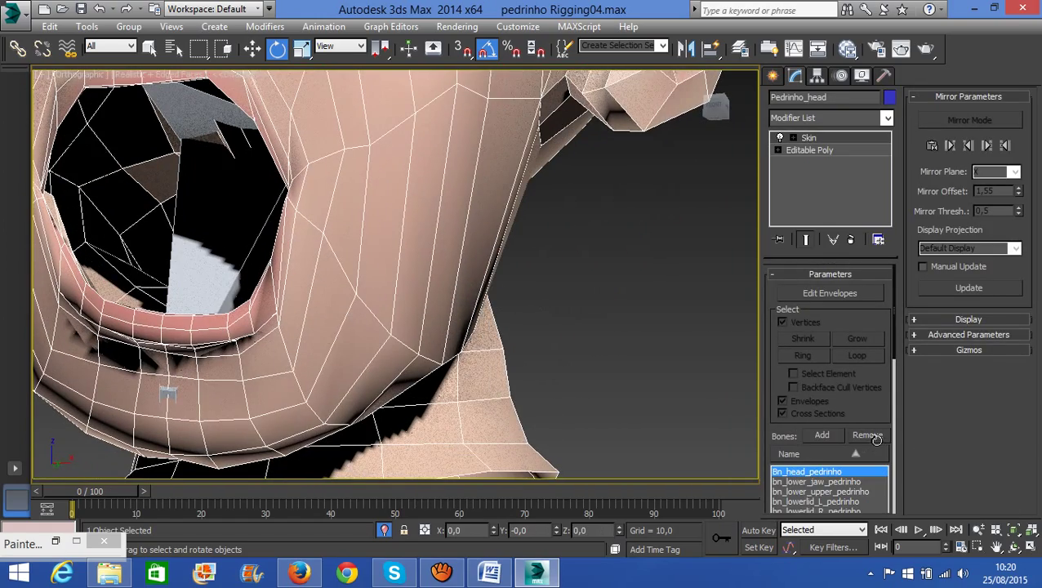
{"action": "left_click", "coordinate": [859, 295]}
{"action": "scroll", "coordinate": [860, 312], "scroll_direction": "down", "scroll_amount": 10}
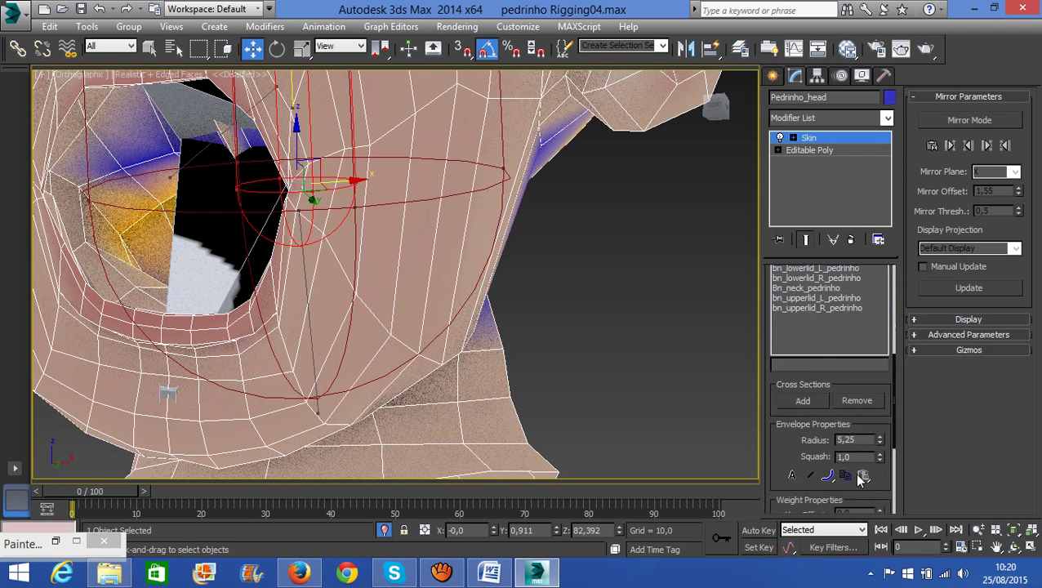
{"action": "scroll", "coordinate": [859, 477], "scroll_direction": "down", "scroll_amount": 5}
{"action": "middle_click_drag", "start_coordinate": [612, 419], "coordinate": [389, 382], "text": "alt"}
{"action": "scroll", "coordinate": [428, 368], "scroll_direction": "down", "scroll_amount": 4}
{"action": "left_click", "coordinate": [303, 317]}
{"action": "scroll", "coordinate": [389, 382], "scroll_direction": "down", "scroll_amount": 4}
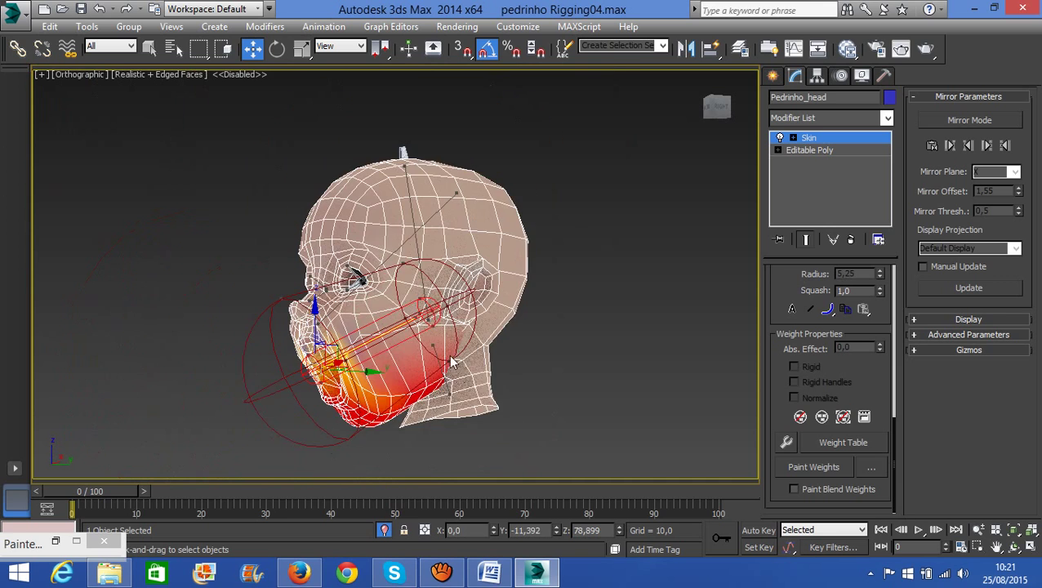
{"action": "left_click", "coordinate": [410, 232]}
{"action": "left_click", "coordinate": [440, 251]}
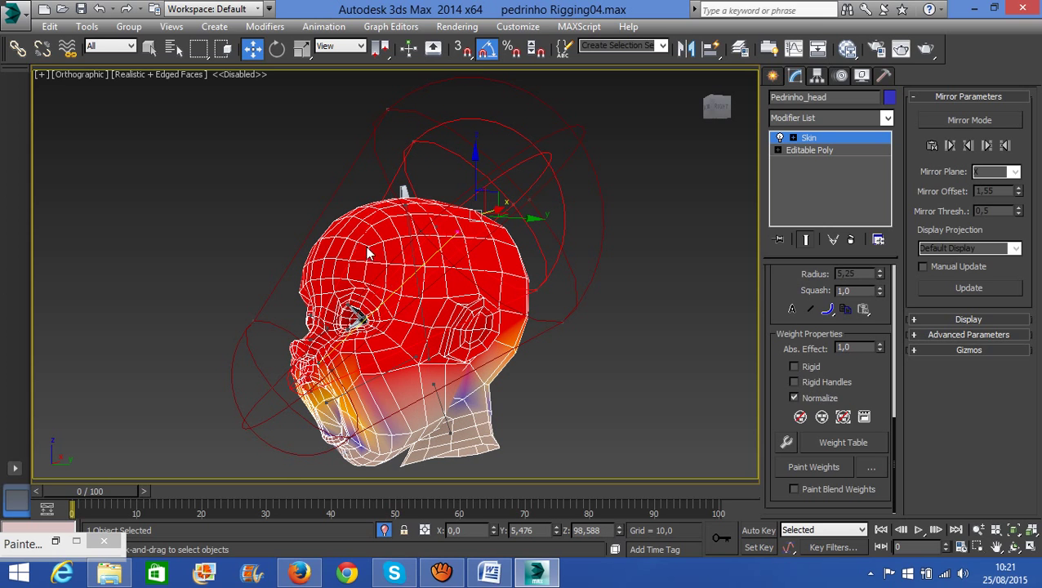
Hide the Bone Objects category and enter envelope editing on the head mesh's Skin modifier.
{"action": "left_click", "coordinate": [861, 77]}
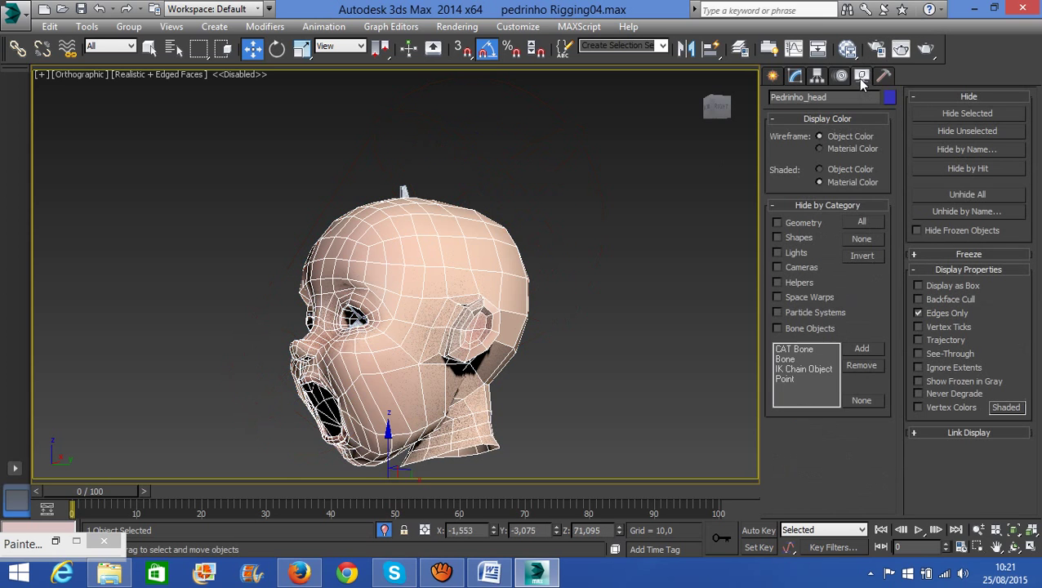
{"action": "left_click", "coordinate": [604, 329]}
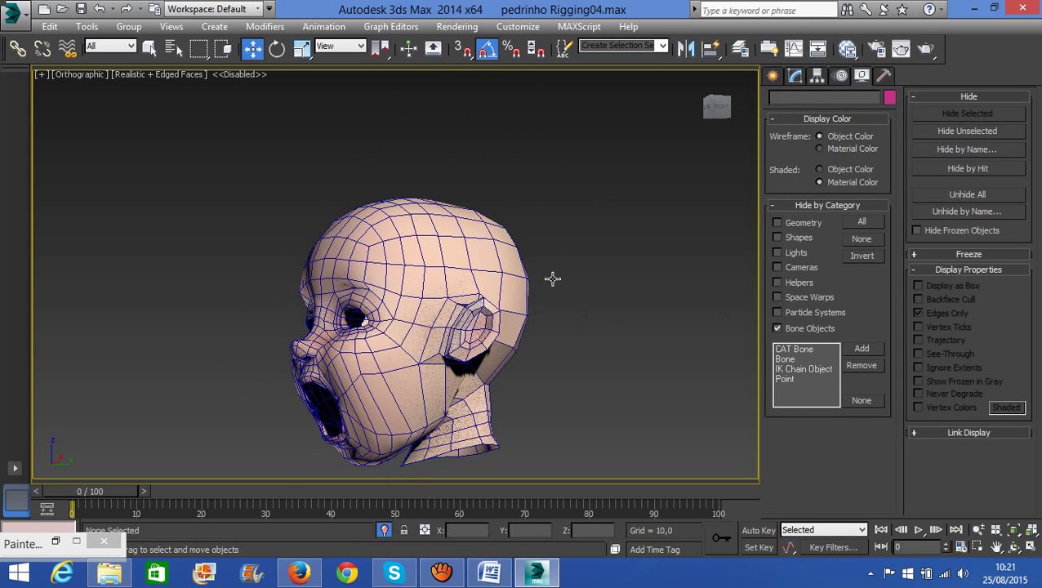
{"action": "left_click", "coordinate": [484, 266]}
{"action": "left_click", "coordinate": [796, 76]}
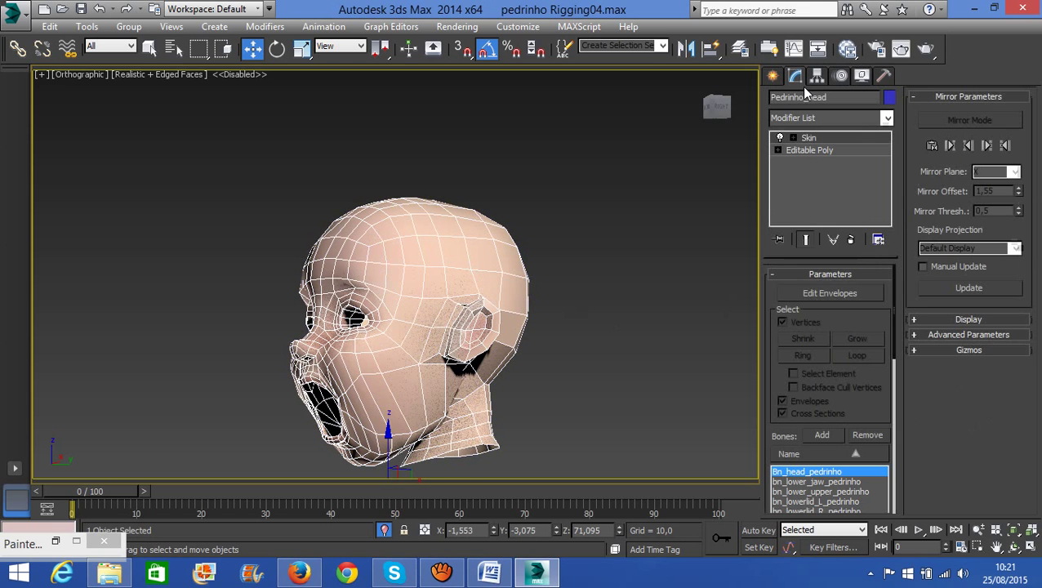
{"action": "left_click", "coordinate": [830, 293]}
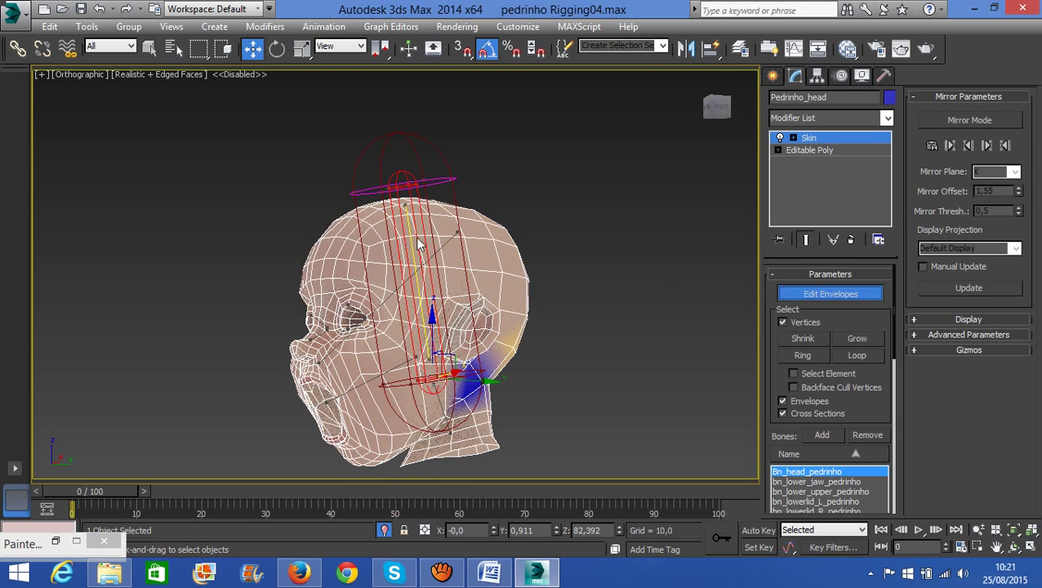
Check the weight areas of the bn_lower_upper_pedrinho, lower jaw and neck envelopes from the side of the head.
{"action": "middle_click_drag", "start_coordinate": [501, 261], "coordinate": [414, 227], "text": "alt"}
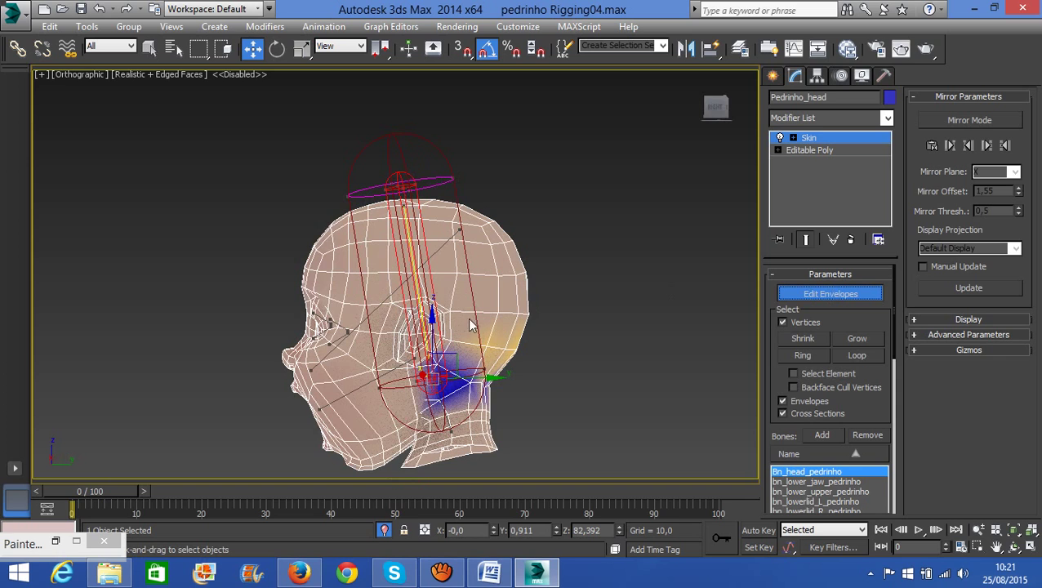
{"action": "left_click", "coordinate": [376, 308]}
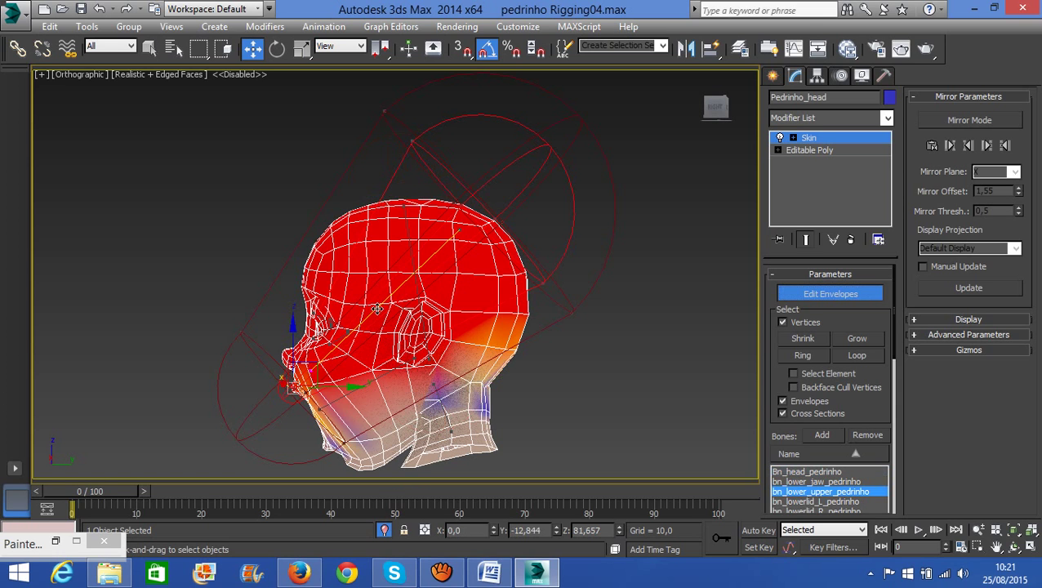
{"action": "left_click", "coordinate": [371, 382]}
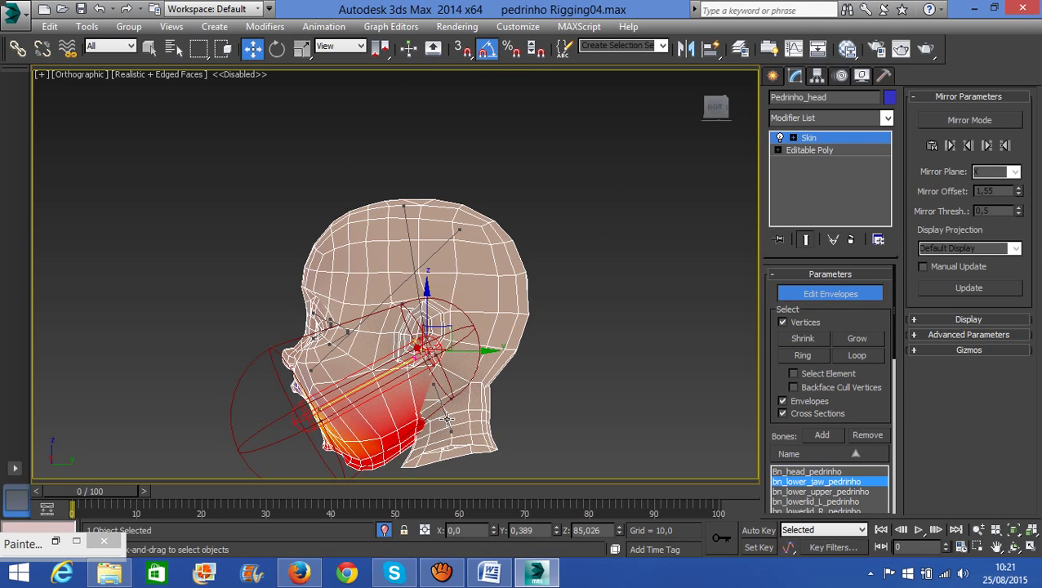
{"action": "left_click", "coordinate": [437, 391]}
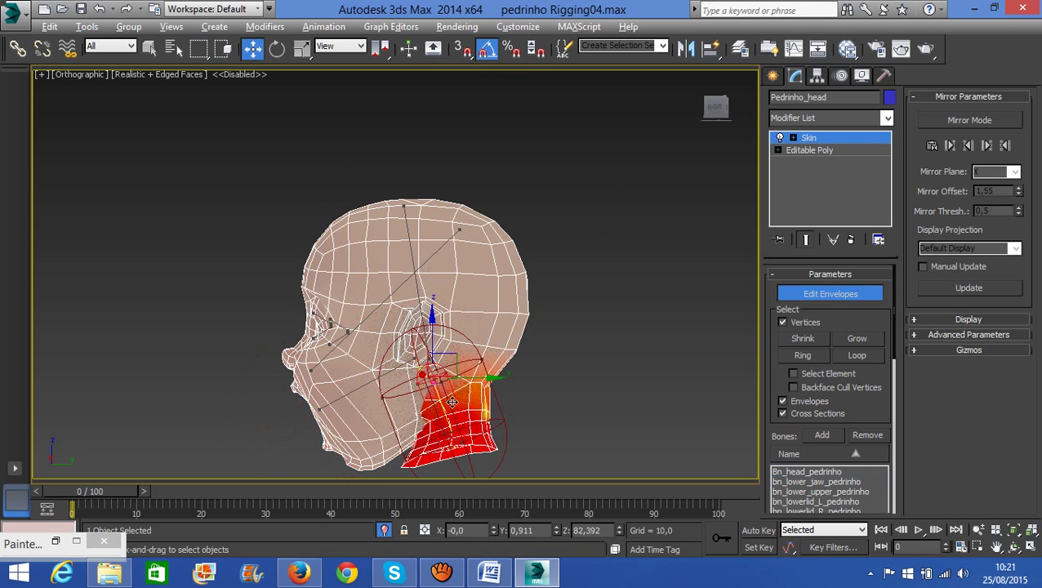
{"action": "mouse_move", "coordinate": [450, 400]}
{"action": "middle_mouse_down", "text": "alt"}
{"action": "mouse_move", "coordinate": [509, 404]}
{"action": "mouse_move", "coordinate": [470, 404]}
{"action": "middle_mouse_up", "text": "alt"}
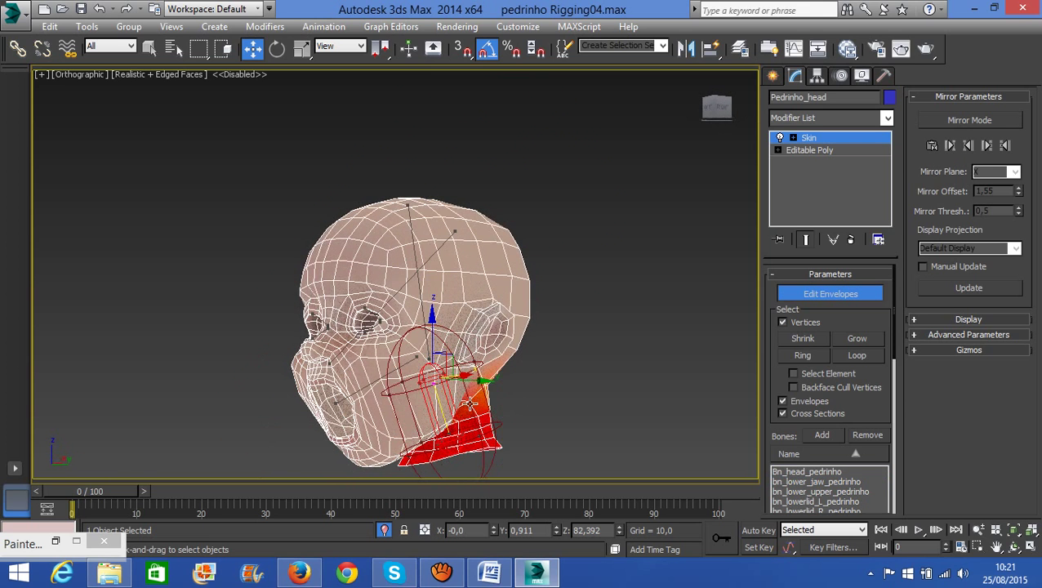
Select the bn_lower_jaw_pedrinho envelope and turn off vertex selection in the Skin parameters.
{"action": "left_click", "coordinate": [362, 388]}
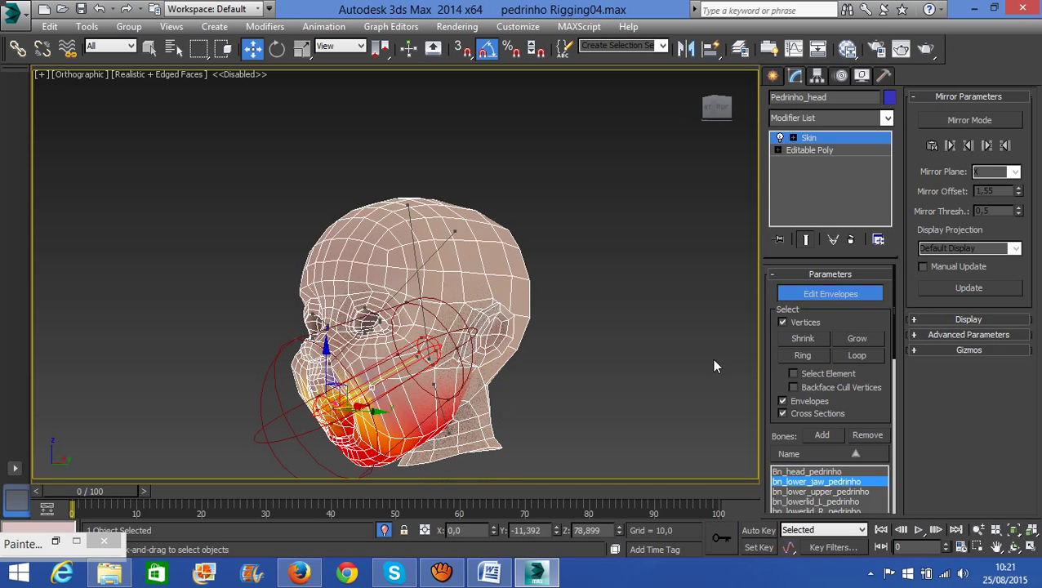
{"action": "left_click", "coordinate": [783, 322]}
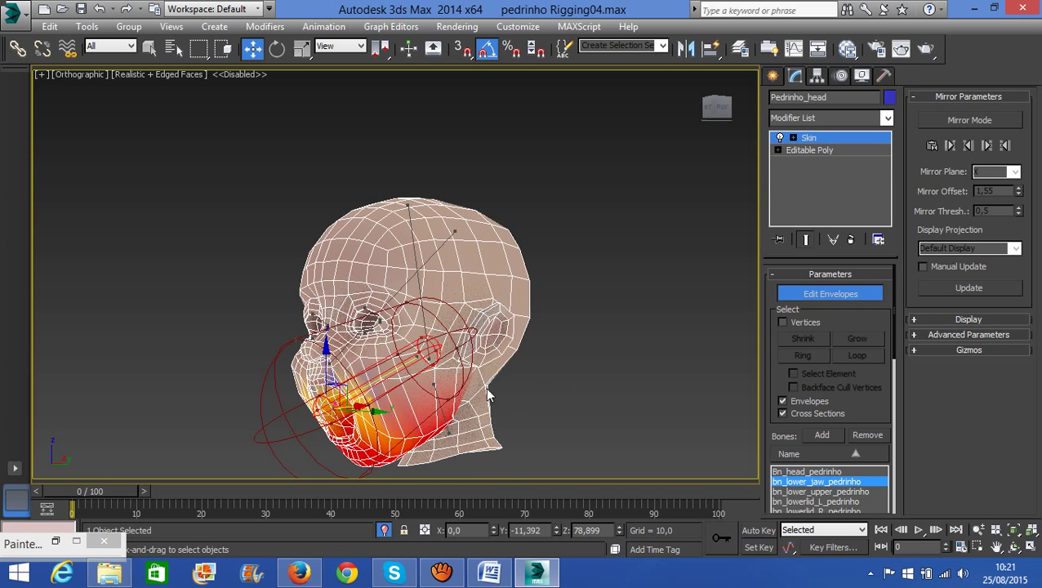
{"action": "middle_click_drag", "start_coordinate": [463, 374], "coordinate": [486, 277], "text": "alt"}
{"action": "scroll", "coordinate": [460, 320], "scroll_direction": "up", "scroll_amount": 2}
{"action": "scroll", "coordinate": [460, 260], "scroll_direction": "up", "scroll_amount": 2}
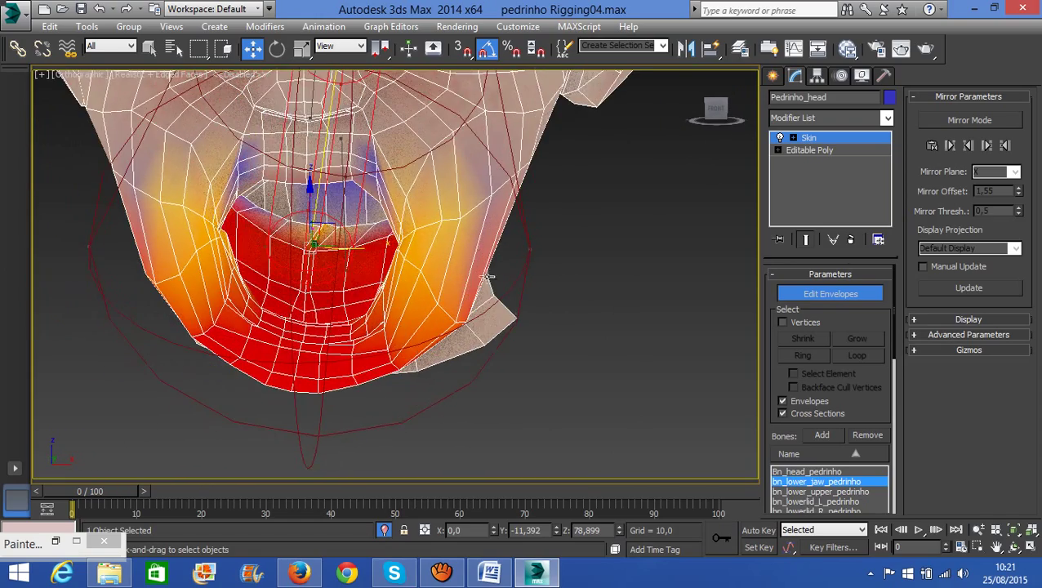
{"action": "middle_click_drag", "start_coordinate": [377, 349], "coordinate": [430, 307], "text": "alt"}
{"action": "scroll", "coordinate": [420, 242], "scroll_direction": "up", "scroll_amount": 3}
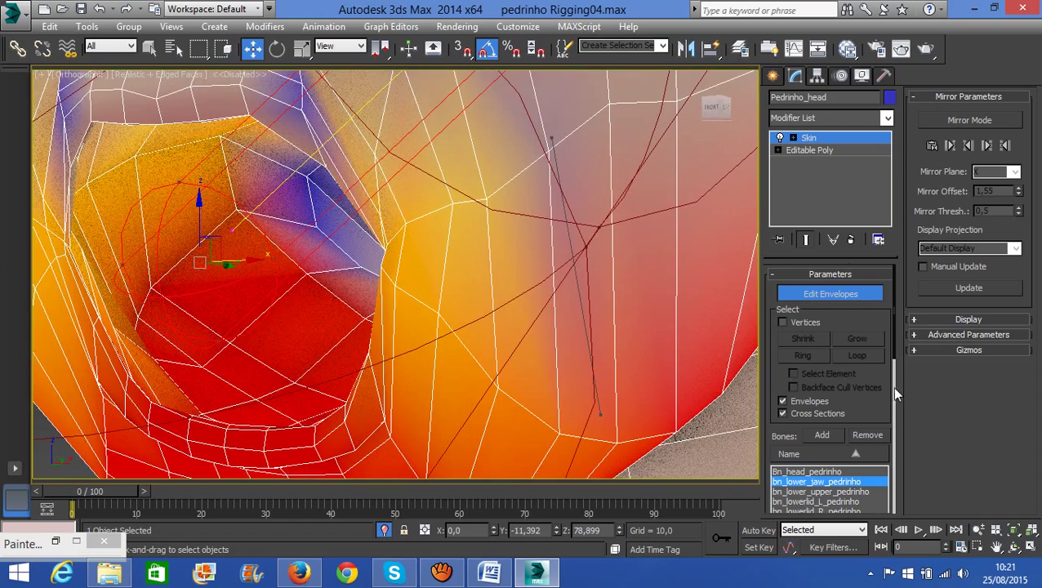
Activate Paint Weights for the lower jaw bone and place the restored Painter Options window clear of the mouth area.
{"action": "scroll", "coordinate": [873, 333], "scroll_direction": "down", "scroll_amount": 10}
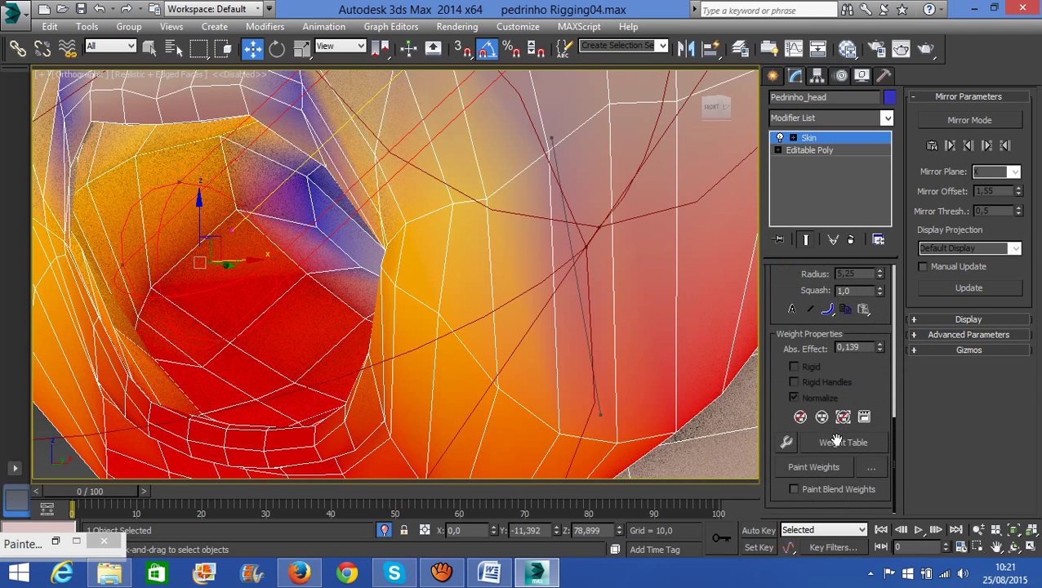
{"action": "left_click", "coordinate": [816, 467]}
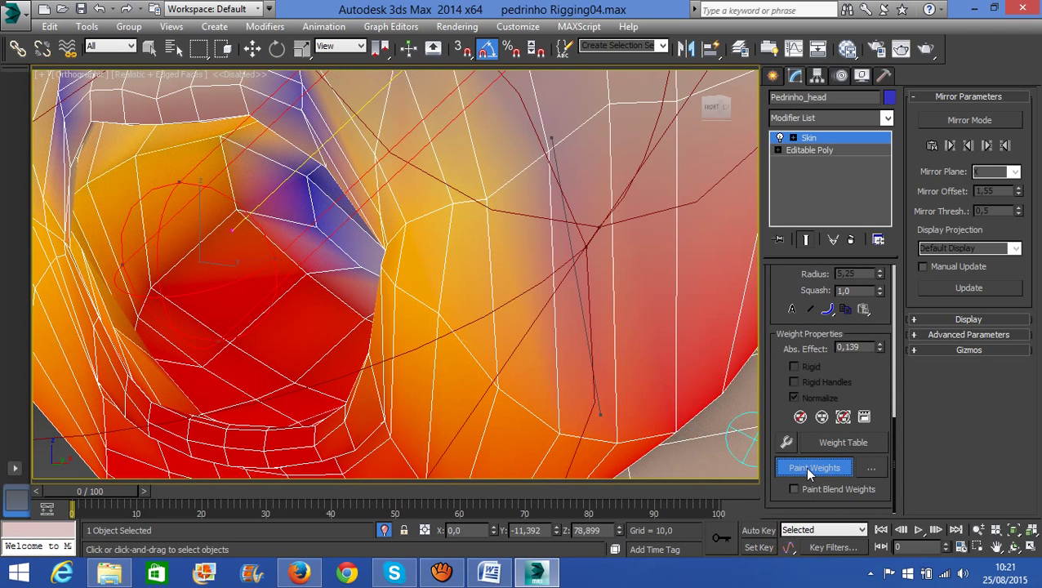
{"action": "left_click", "coordinate": [870, 467]}
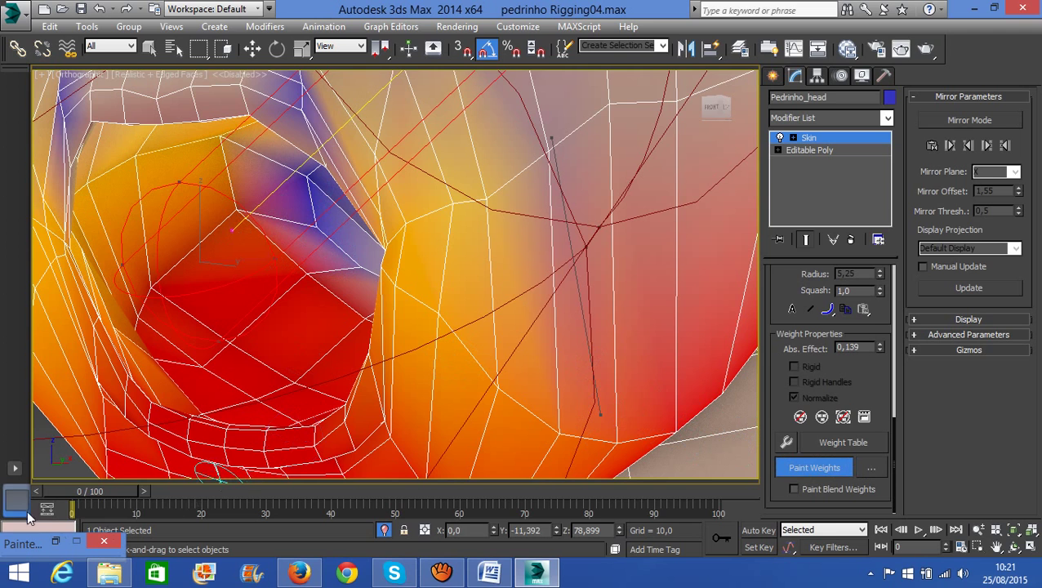
{"action": "mouse_move", "coordinate": [26, 549]}
{"action": "left_mouse_down"}
{"action": "mouse_move", "coordinate": [721, 157]}
{"action": "mouse_move", "coordinate": [641, 133]}
{"action": "left_mouse_up"}
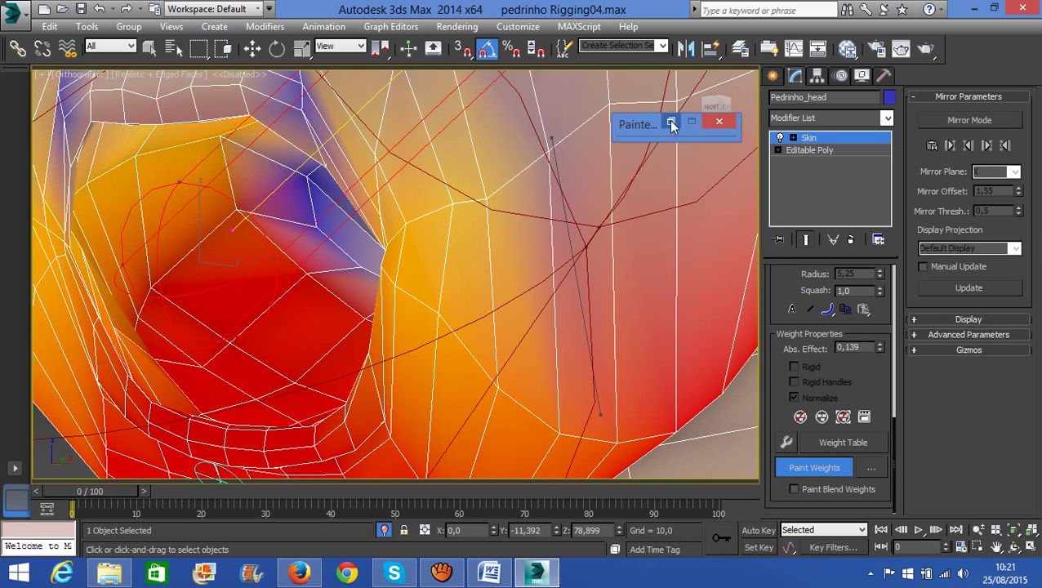
{"action": "left_click", "coordinate": [671, 123]}
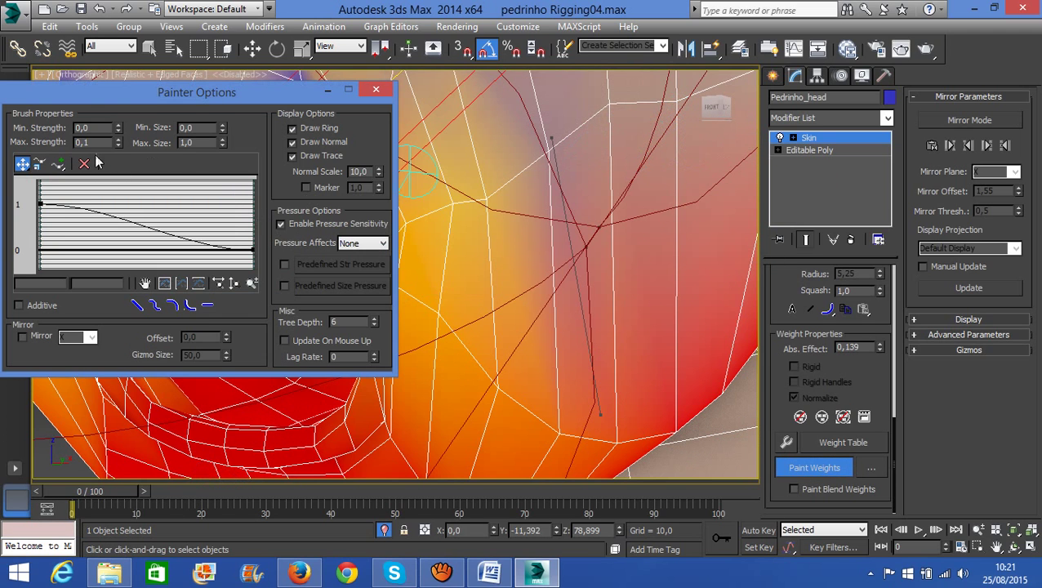
{"action": "mouse_move", "coordinate": [163, 94]}
{"action": "left_mouse_down"}
{"action": "mouse_move", "coordinate": [568, 2]}
{"action": "mouse_move", "coordinate": [624, 10]}
{"action": "left_mouse_up"}
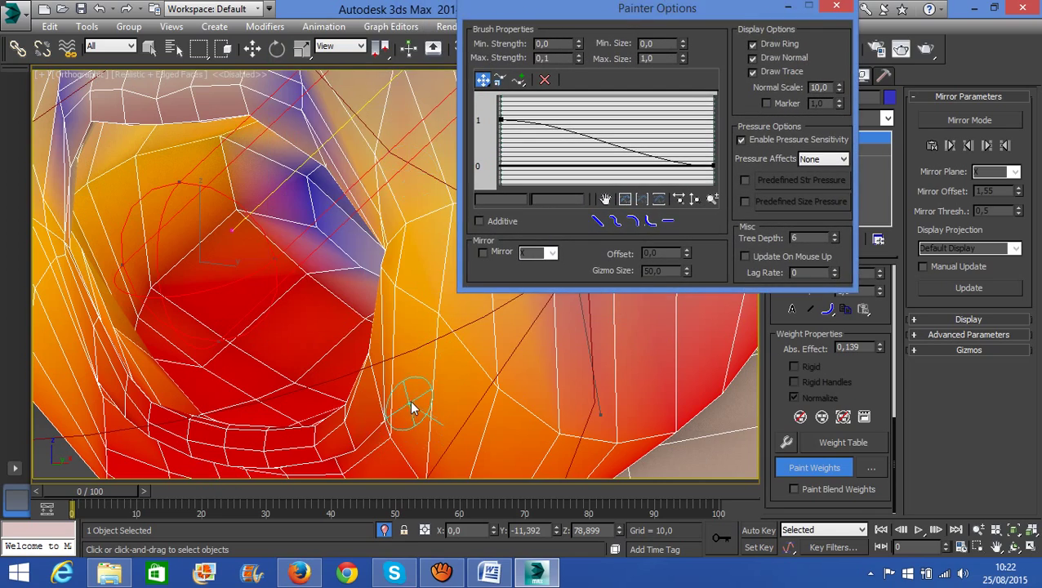
Paint lower jaw weight along the outer edge of the mouth corner, on the cheek side of the lips.
{"action": "mouse_move", "coordinate": [414, 409]}
{"action": "middle_mouse_down"}
{"action": "mouse_move", "coordinate": [289, 395]}
{"action": "mouse_move", "coordinate": [299, 372]}
{"action": "middle_mouse_up"}
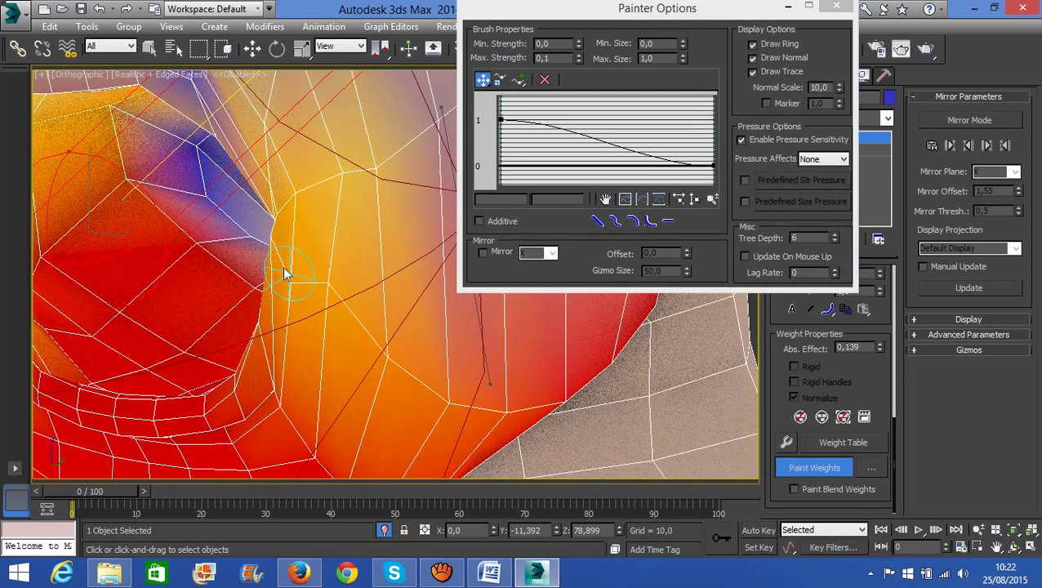
{"action": "mouse_move", "coordinate": [273, 267]}
{"action": "left_mouse_down"}
{"action": "mouse_move", "coordinate": [302, 304]}
{"action": "mouse_move", "coordinate": [296, 336]}
{"action": "left_mouse_up"}
{"action": "middle_click_drag", "start_coordinate": [296, 336], "coordinate": [337, 339], "text": "alt"}
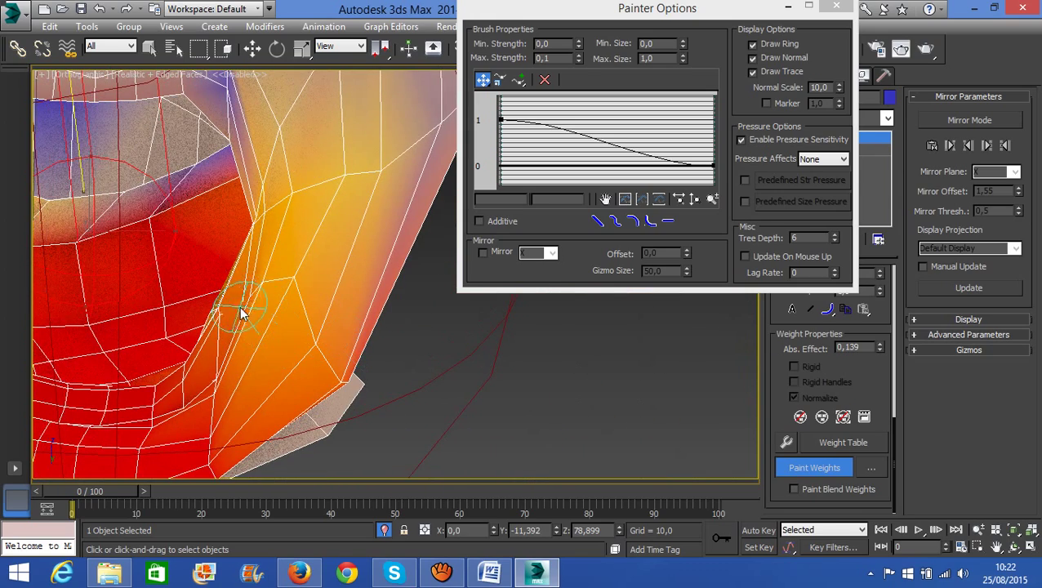
{"action": "mouse_move", "coordinate": [233, 309]}
{"action": "middle_mouse_down", "text": "alt"}
{"action": "mouse_move", "coordinate": [272, 340]}
{"action": "mouse_move", "coordinate": [159, 302]}
{"action": "middle_mouse_up", "text": "alt"}
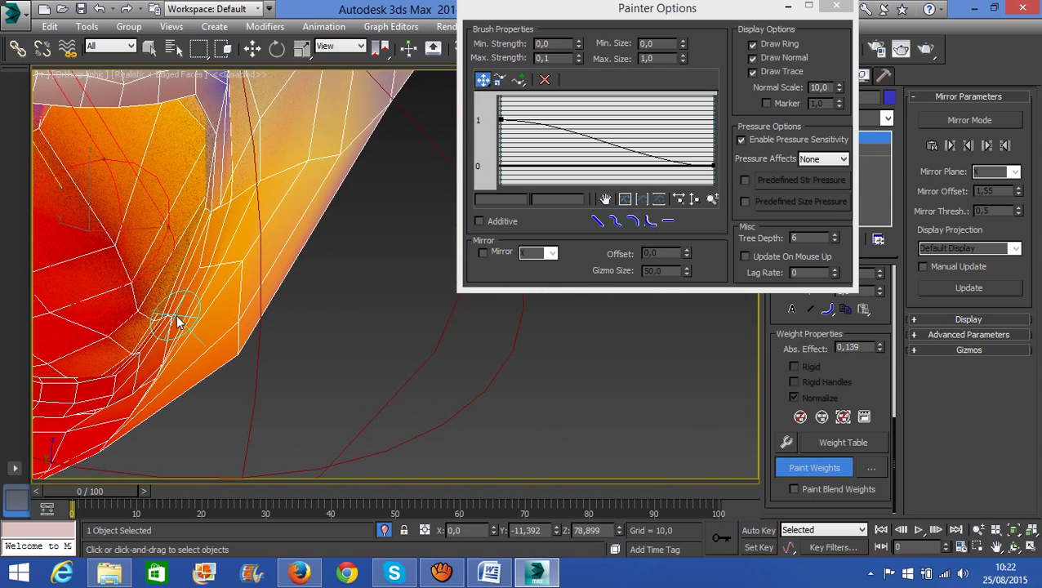
{"action": "mouse_move", "coordinate": [219, 400]}
{"action": "middle_mouse_down", "text": "alt"}
{"action": "mouse_move", "coordinate": [269, 286]}
{"action": "mouse_move", "coordinate": [208, 259]}
{"action": "middle_mouse_up", "text": "alt"}
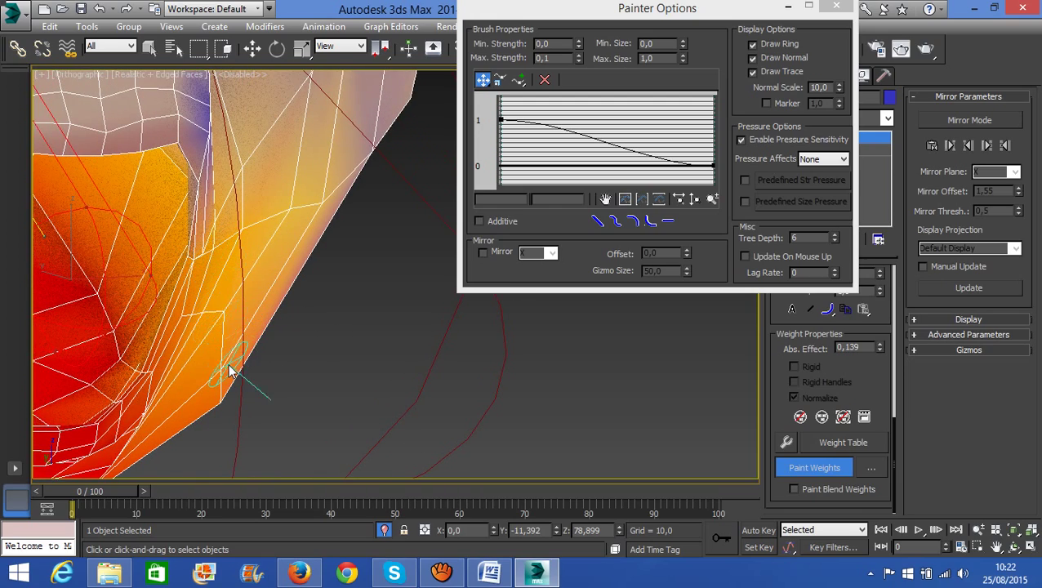
{"action": "middle_click_drag", "start_coordinate": [228, 336], "coordinate": [178, 330], "text": "alt"}
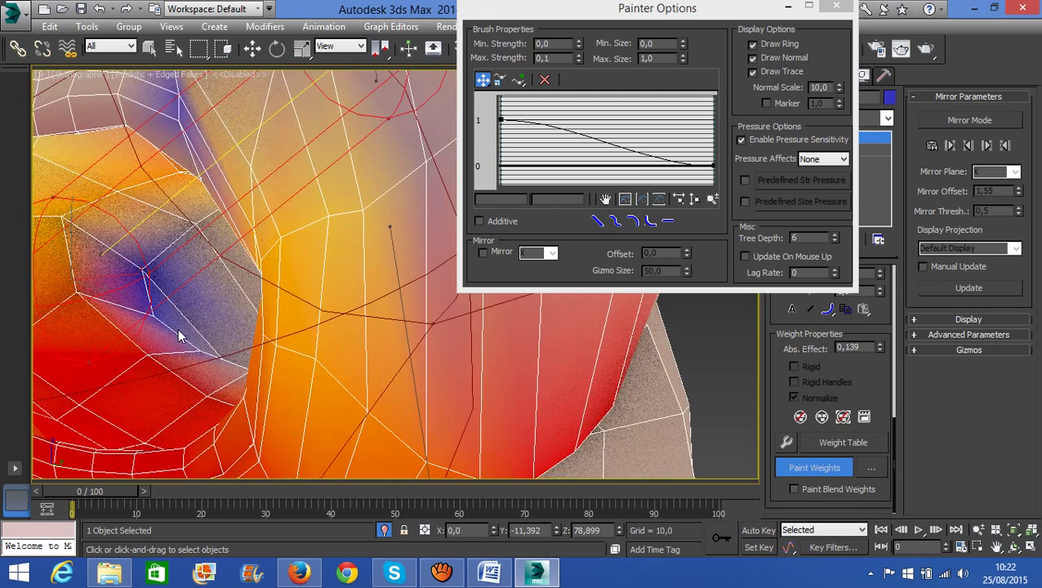
{"action": "scroll", "coordinate": [268, 332], "scroll_direction": "down", "scroll_amount": 2}
{"action": "middle_click_drag", "start_coordinate": [306, 357], "coordinate": [390, 378], "text": "alt"}
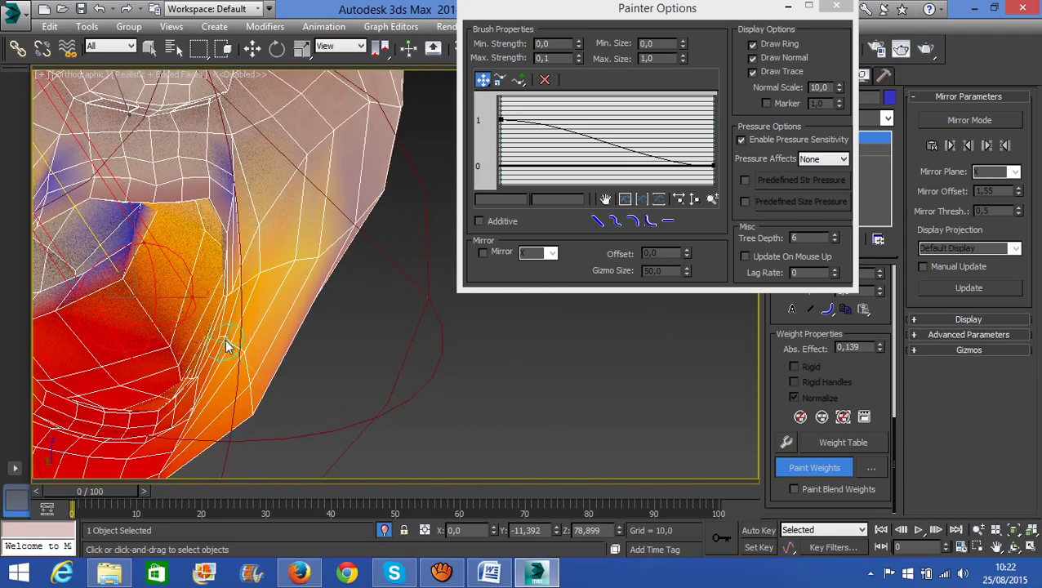
{"action": "middle_click_drag", "start_coordinate": [221, 315], "coordinate": [271, 333], "text": "alt"}
Paint lower jaw weight on the narrow folded lip faces just above the mouth corner.
{"action": "scroll", "coordinate": [183, 317], "scroll_direction": "up", "scroll_amount": 3}
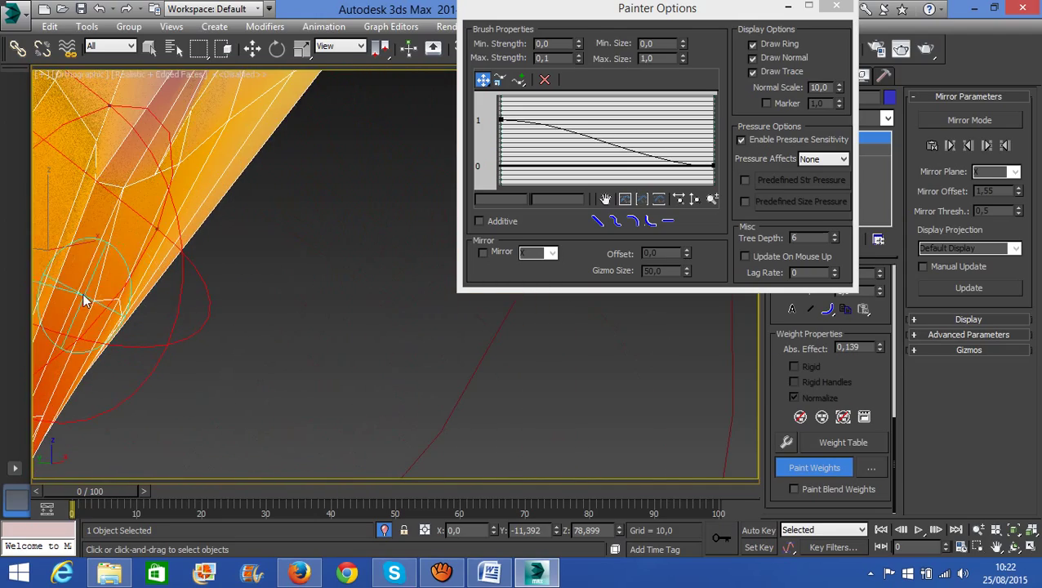
{"action": "left_click", "coordinate": [114, 205]}
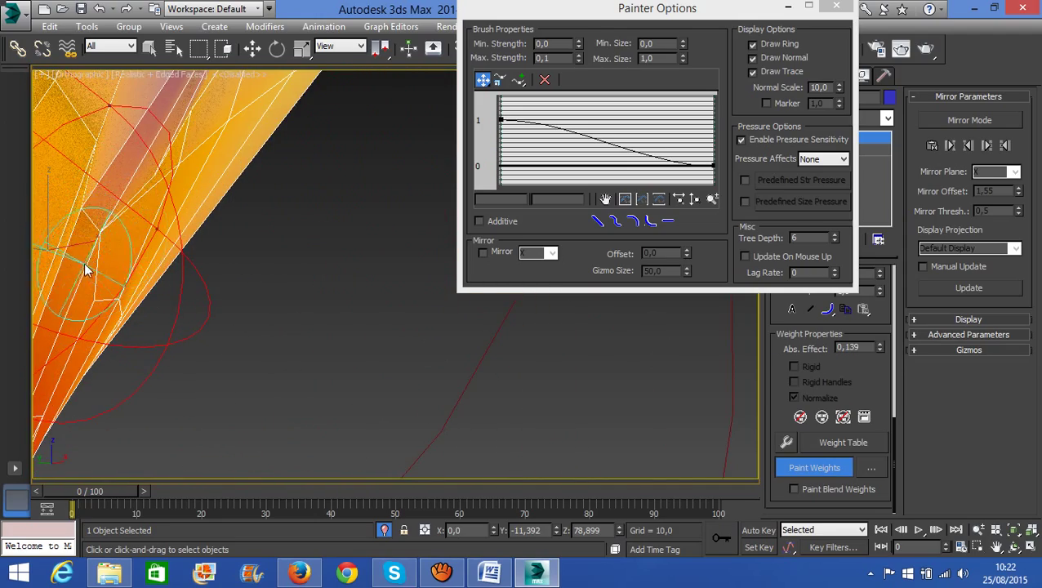
{"action": "mouse_move", "coordinate": [86, 271]}
{"action": "left_mouse_down"}
{"action": "mouse_move", "coordinate": [179, 178]}
{"action": "mouse_move", "coordinate": [158, 213]}
{"action": "mouse_move", "coordinate": [136, 214]}
{"action": "left_mouse_up"}
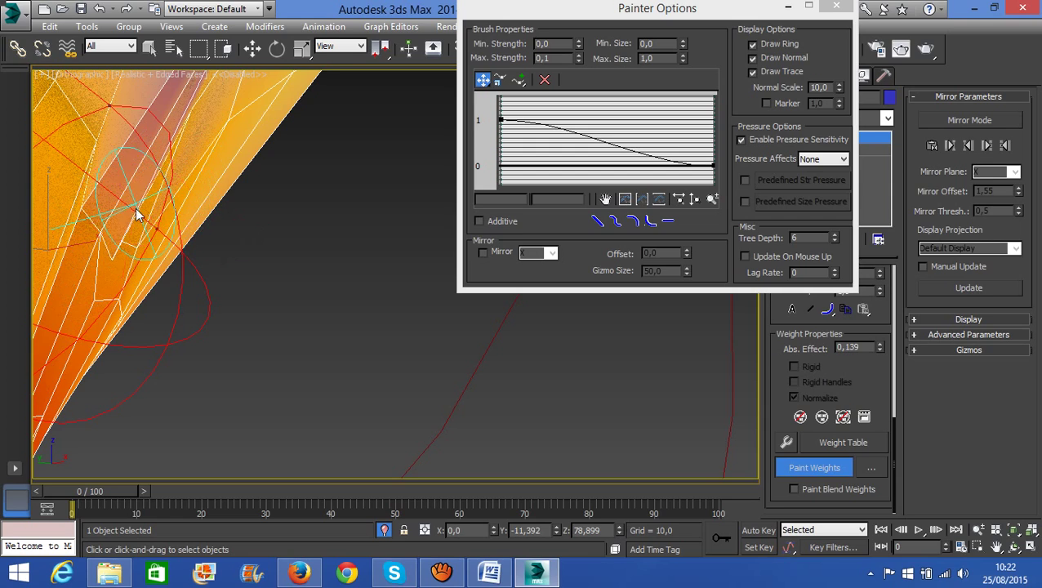
{"action": "middle_click_drag", "start_coordinate": [206, 263], "coordinate": [95, 221], "text": "alt"}
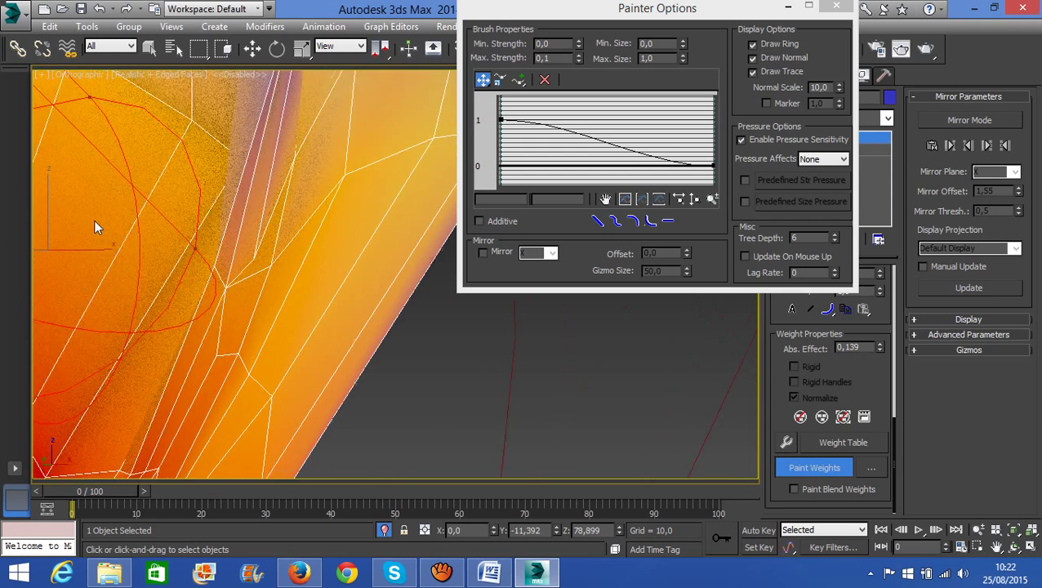
{"action": "middle_click_drag", "start_coordinate": [307, 276], "coordinate": [282, 252], "text": "alt"}
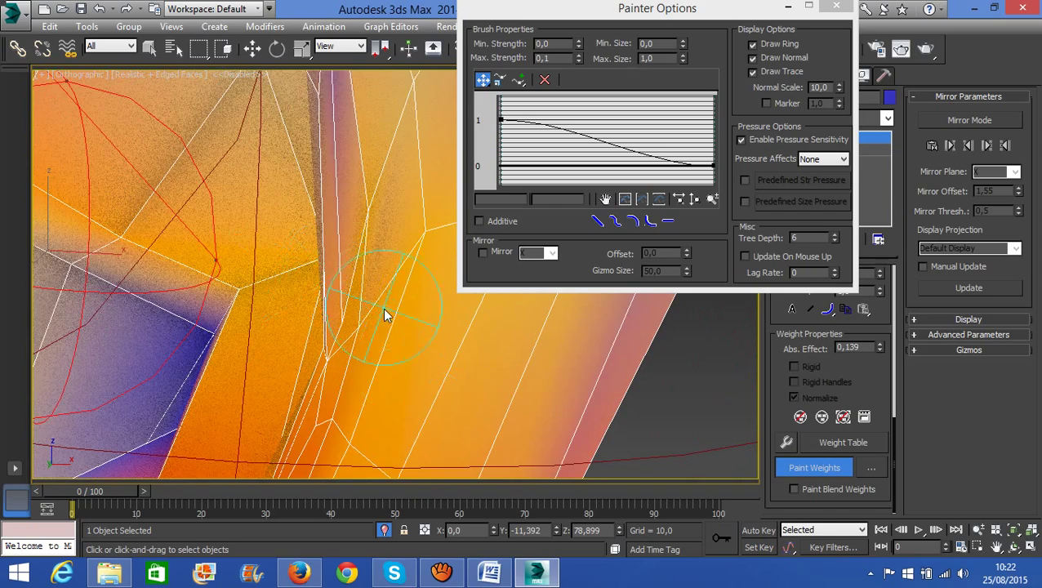
{"action": "middle_click_drag", "start_coordinate": [386, 315], "coordinate": [371, 337], "text": "alt"}
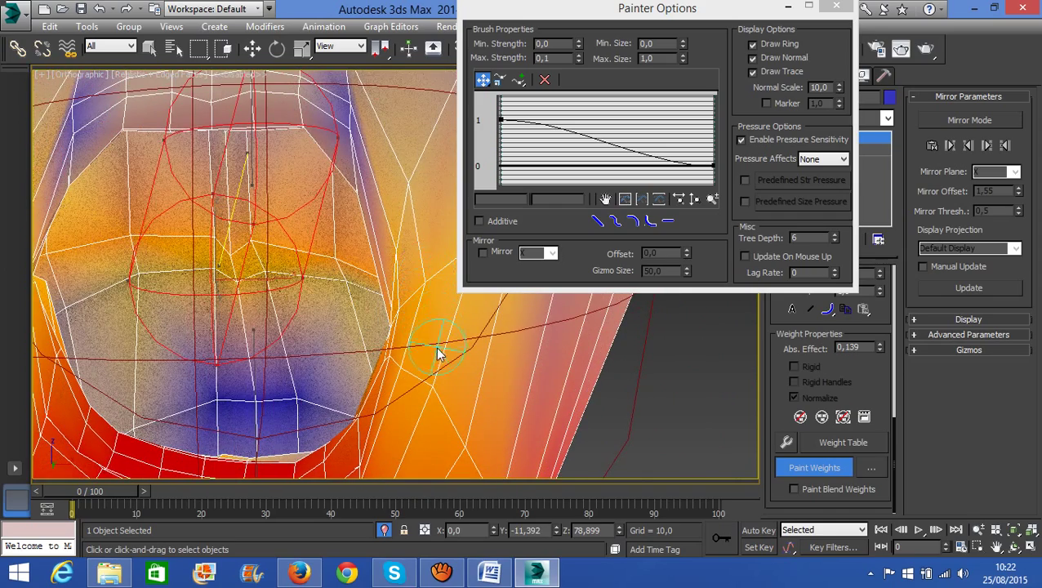
Paint the lower jaw bone's weight on the cheek beside the upper lip, toward the nose.
{"action": "middle_click_drag", "start_coordinate": [435, 346], "coordinate": [354, 286], "text": "alt"}
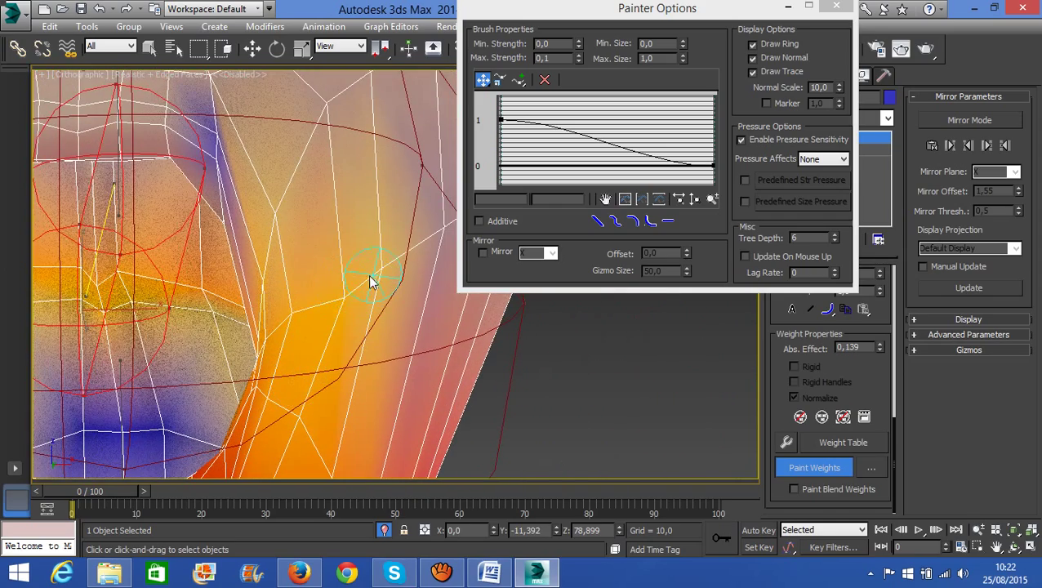
{"action": "mouse_move", "coordinate": [258, 236]}
{"action": "middle_mouse_down", "text": "alt"}
{"action": "mouse_move", "coordinate": [232, 233]}
{"action": "mouse_move", "coordinate": [239, 250]}
{"action": "mouse_move", "coordinate": [273, 250]}
{"action": "middle_mouse_up", "text": "alt"}
{"action": "left_click_drag", "start_coordinate": [222, 160], "coordinate": [241, 196]}
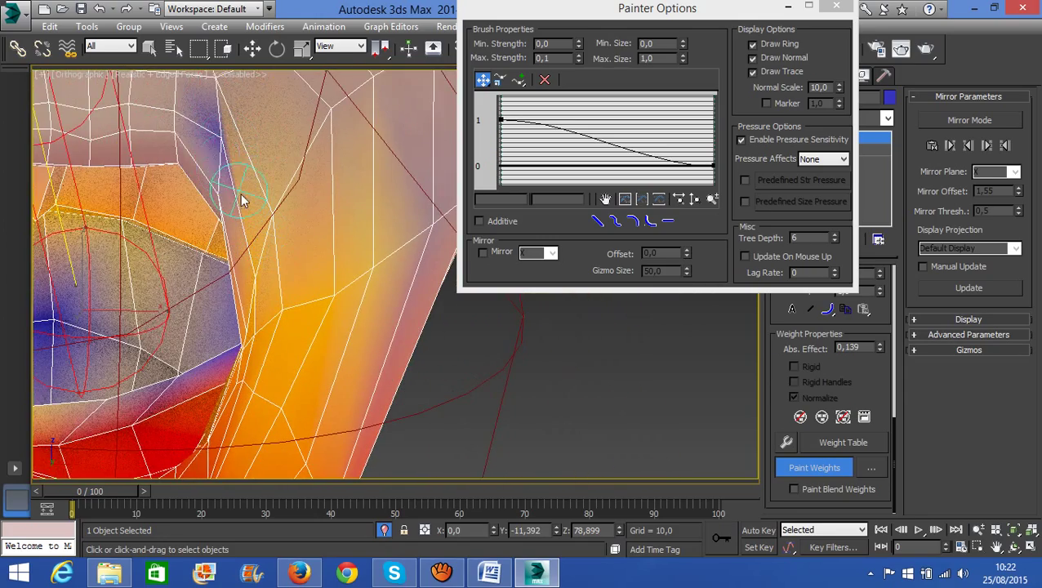
{"action": "middle_click_drag", "start_coordinate": [335, 285], "coordinate": [236, 266], "text": "alt"}
{"action": "middle_click_drag", "start_coordinate": [183, 229], "coordinate": [134, 230], "text": "alt"}
{"action": "left_click_drag", "start_coordinate": [95, 238], "coordinate": [107, 233]}
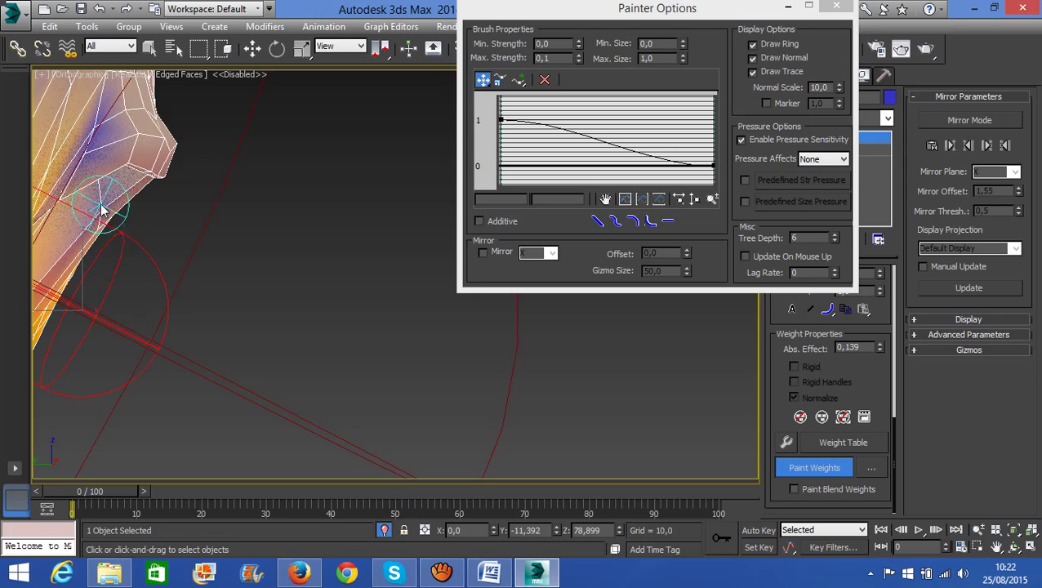
{"action": "mouse_move", "coordinate": [102, 232]}
{"action": "middle_mouse_down", "text": "alt"}
{"action": "mouse_move", "coordinate": [56, 242]}
{"action": "mouse_move", "coordinate": [4, 232]}
{"action": "mouse_move", "coordinate": [298, 186]}
{"action": "mouse_move", "coordinate": [302, 94]}
{"action": "mouse_move", "coordinate": [290, 237]}
{"action": "mouse_move", "coordinate": [298, 292]}
{"action": "middle_mouse_up", "text": "alt"}
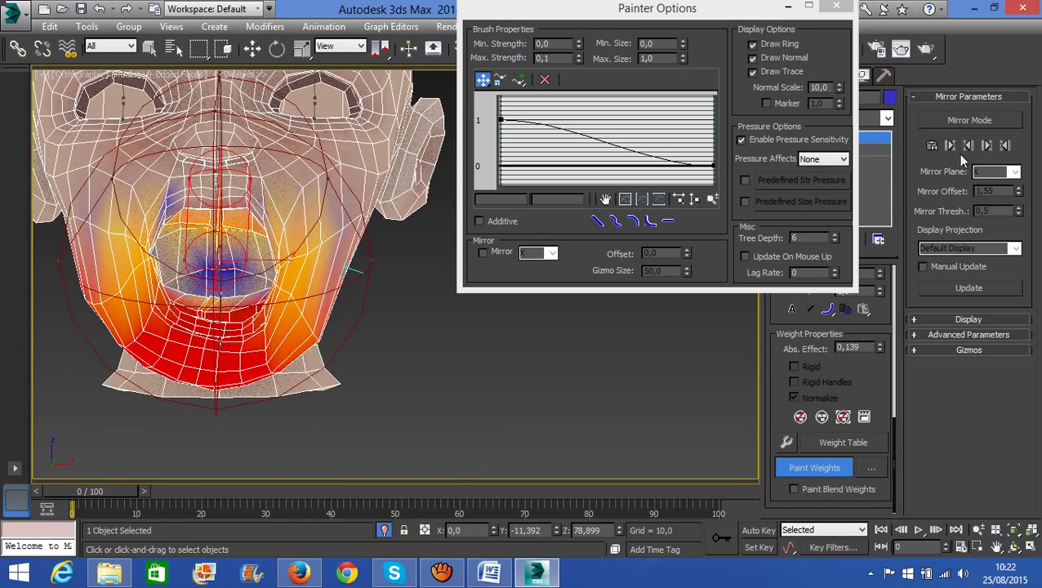
Compare the mouth vertices of both head halves in Mirror Mode, then leave the mode.
{"action": "left_click", "coordinate": [969, 120]}
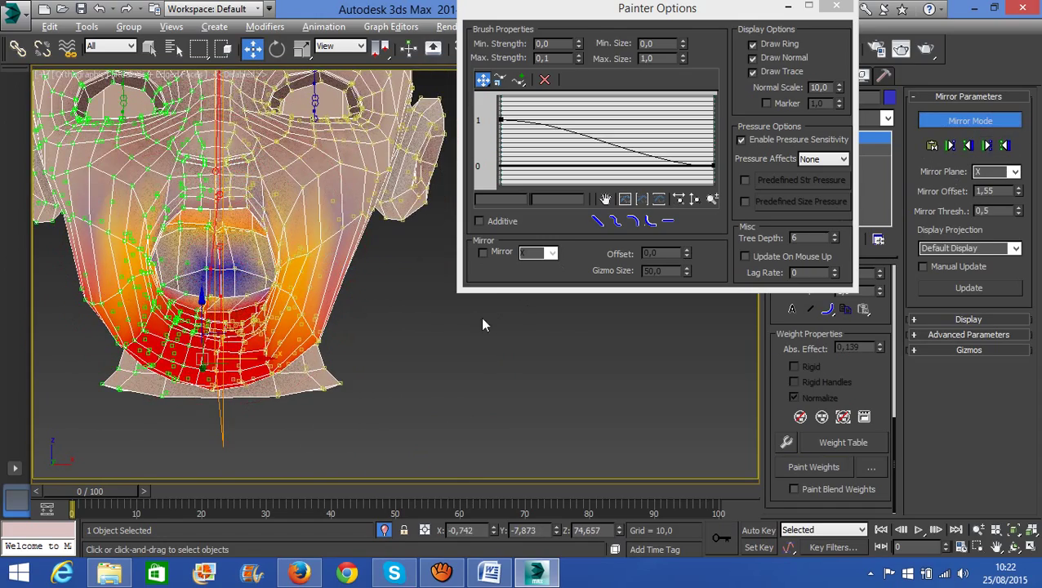
{"action": "middle_click_drag", "start_coordinate": [482, 324], "coordinate": [432, 327], "text": "alt"}
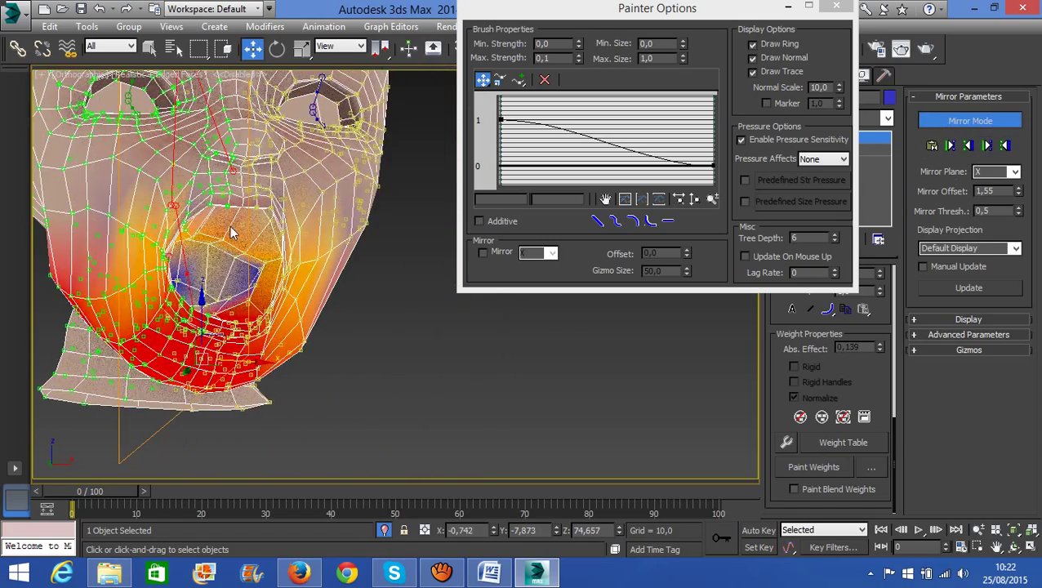
{"action": "scroll", "coordinate": [168, 260], "scroll_direction": "up", "scroll_amount": 6}
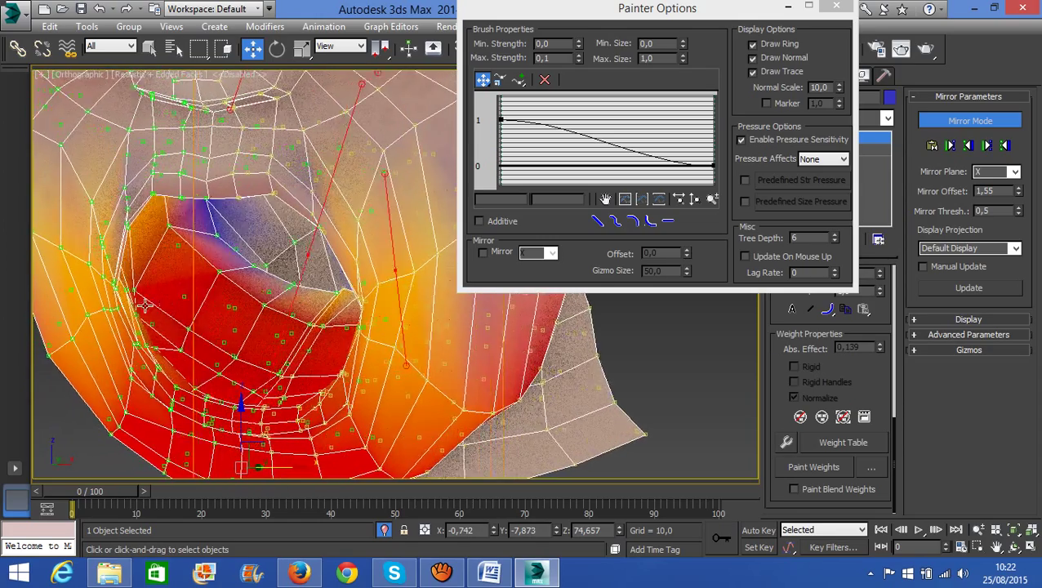
{"action": "scroll", "coordinate": [144, 305], "scroll_direction": "up", "scroll_amount": 3}
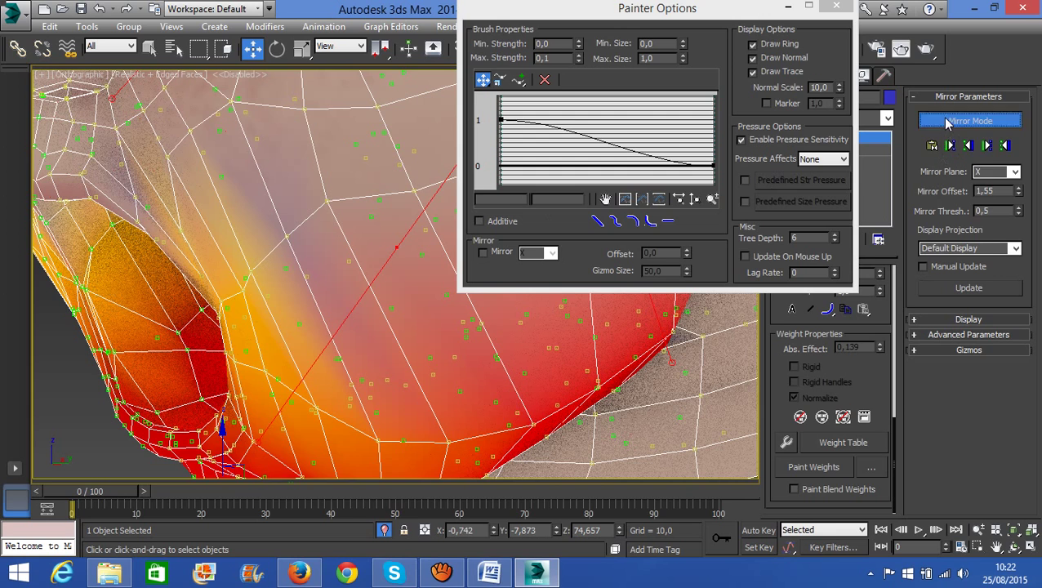
{"action": "left_click", "coordinate": [947, 122]}
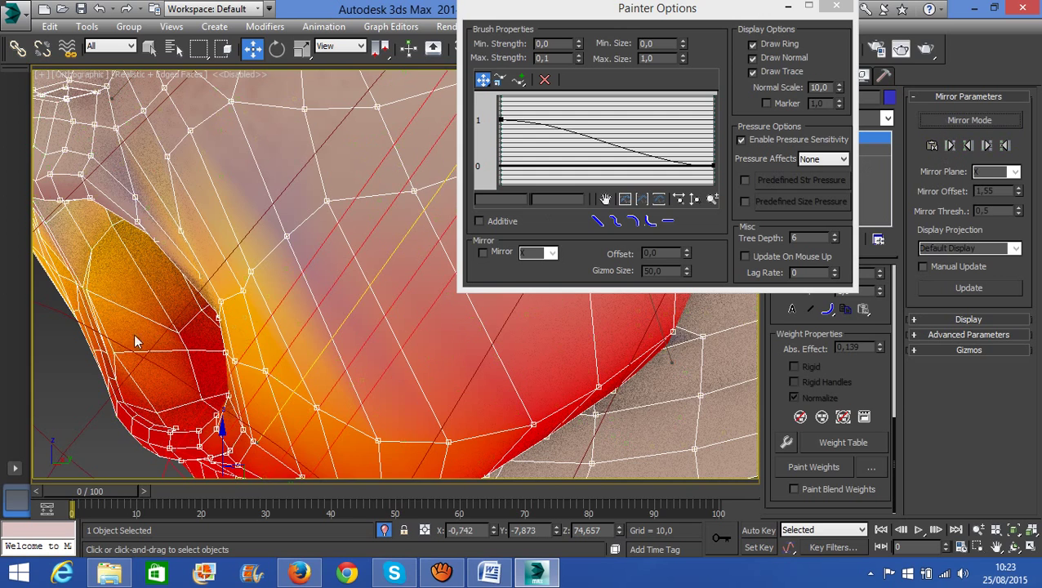
Reactivate Paint Weights and paint more lower jaw weight on the inner side wall of the mouth cavity.
{"action": "left_click", "coordinate": [834, 468]}
{"action": "mouse_move", "coordinate": [96, 298]}
{"action": "left_mouse_down"}
{"action": "mouse_move", "coordinate": [116, 336]}
{"action": "mouse_move", "coordinate": [117, 272]}
{"action": "left_mouse_up"}
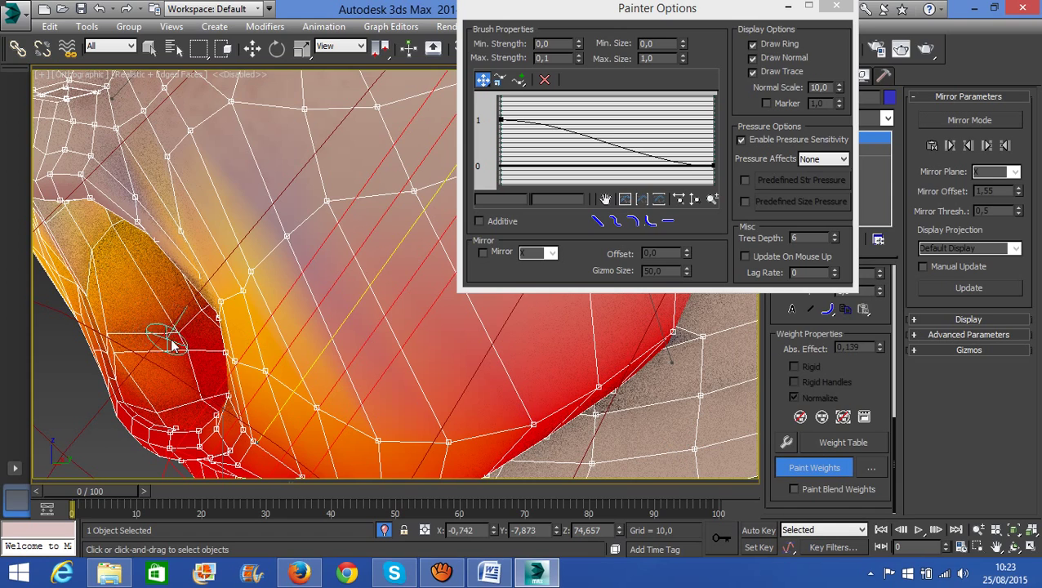
{"action": "left_click_drag", "start_coordinate": [172, 346], "coordinate": [139, 380]}
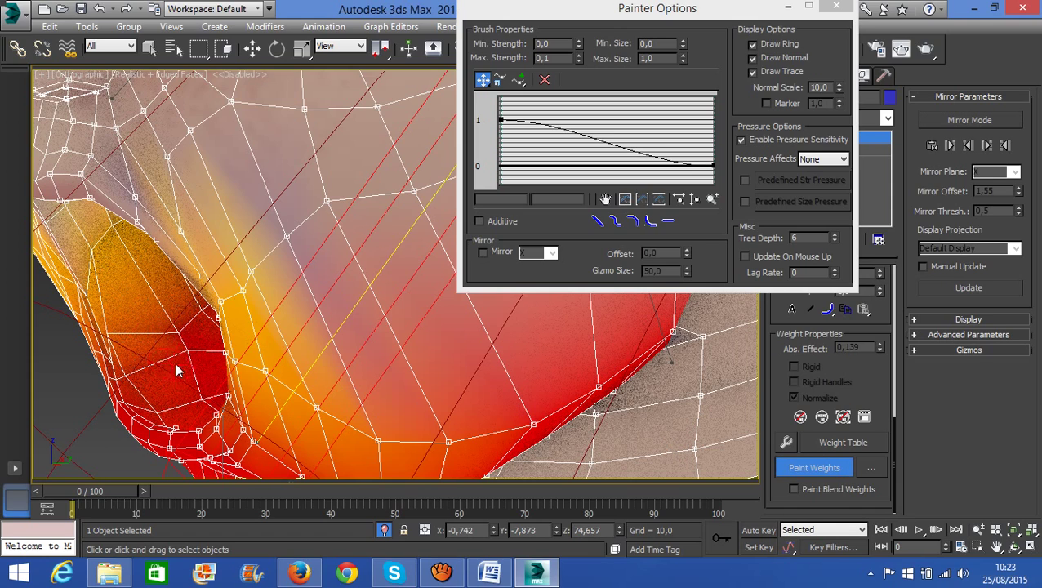
{"action": "mouse_move", "coordinate": [194, 360]}
{"action": "middle_mouse_down", "text": "alt"}
{"action": "mouse_move", "coordinate": [216, 399]}
{"action": "mouse_move", "coordinate": [171, 363]}
{"action": "middle_mouse_up", "text": "alt"}
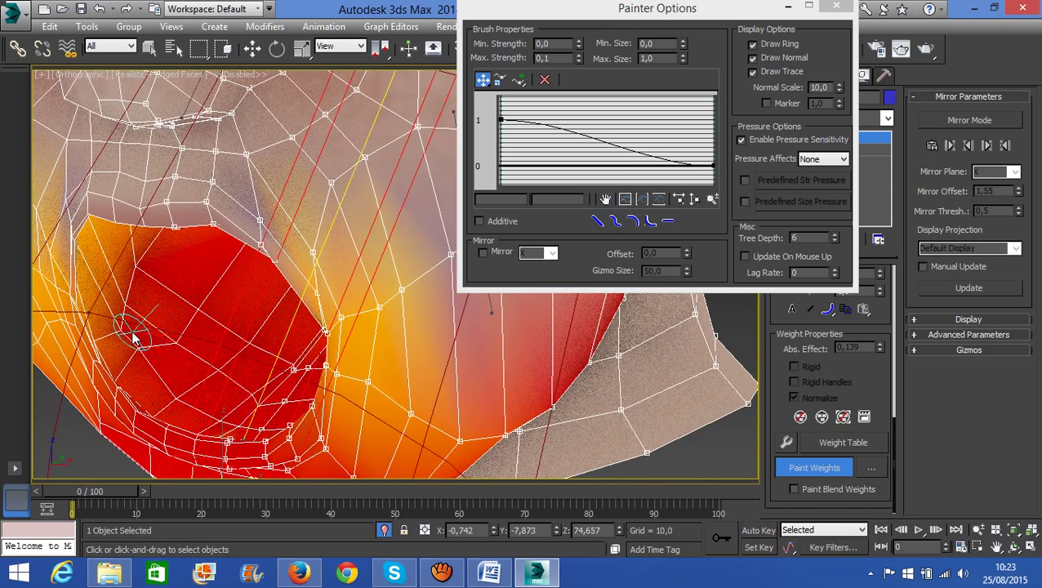
{"action": "mouse_move", "coordinate": [121, 330]}
{"action": "middle_mouse_down", "text": "alt"}
{"action": "mouse_move", "coordinate": [272, 360]}
{"action": "mouse_move", "coordinate": [304, 333]}
{"action": "mouse_move", "coordinate": [105, 353]}
{"action": "middle_mouse_up", "text": "alt"}
{"action": "left_click_drag", "start_coordinate": [114, 337], "coordinate": [131, 357]}
Touch up the lower jaw weight inside both mouth corners, painting from each side of the head.
{"action": "mouse_move", "coordinate": [137, 359]}
{"action": "middle_mouse_down", "text": "alt"}
{"action": "mouse_move", "coordinate": [282, 440]}
{"action": "mouse_move", "coordinate": [403, 417]}
{"action": "middle_mouse_up", "text": "alt"}
{"action": "mouse_move", "coordinate": [311, 360]}
{"action": "left_mouse_down"}
{"action": "mouse_move", "coordinate": [316, 371]}
{"action": "mouse_move", "coordinate": [296, 378]}
{"action": "left_mouse_up"}
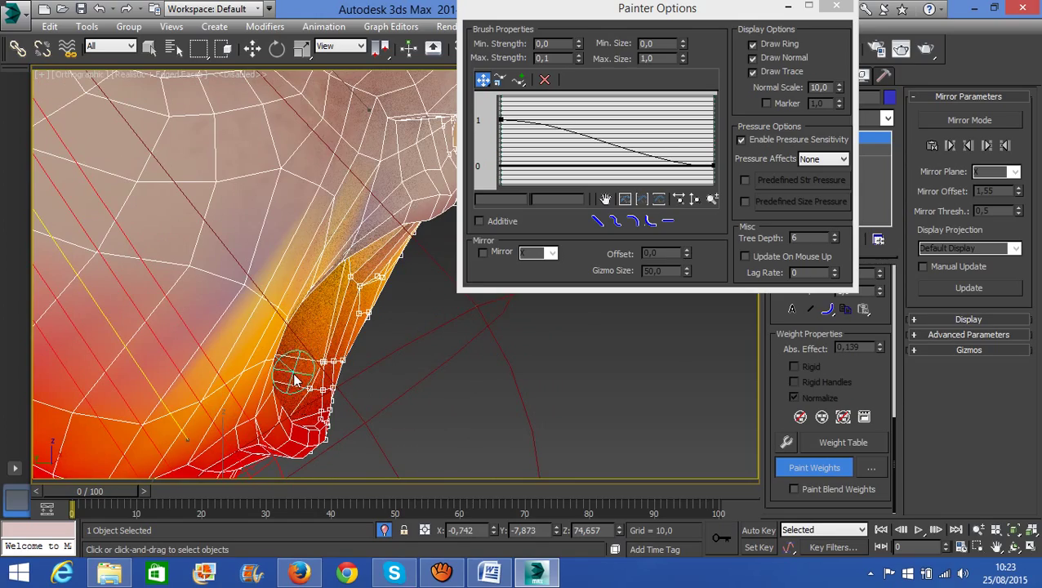
{"action": "mouse_move", "coordinate": [343, 386]}
{"action": "middle_mouse_down", "text": "alt"}
{"action": "mouse_move", "coordinate": [378, 393]}
{"action": "mouse_move", "coordinate": [379, 354]}
{"action": "mouse_move", "coordinate": [192, 341]}
{"action": "mouse_move", "coordinate": [187, 360]}
{"action": "middle_mouse_up", "text": "alt"}
{"action": "middle_click_drag", "start_coordinate": [114, 330], "coordinate": [92, 302], "text": "alt"}
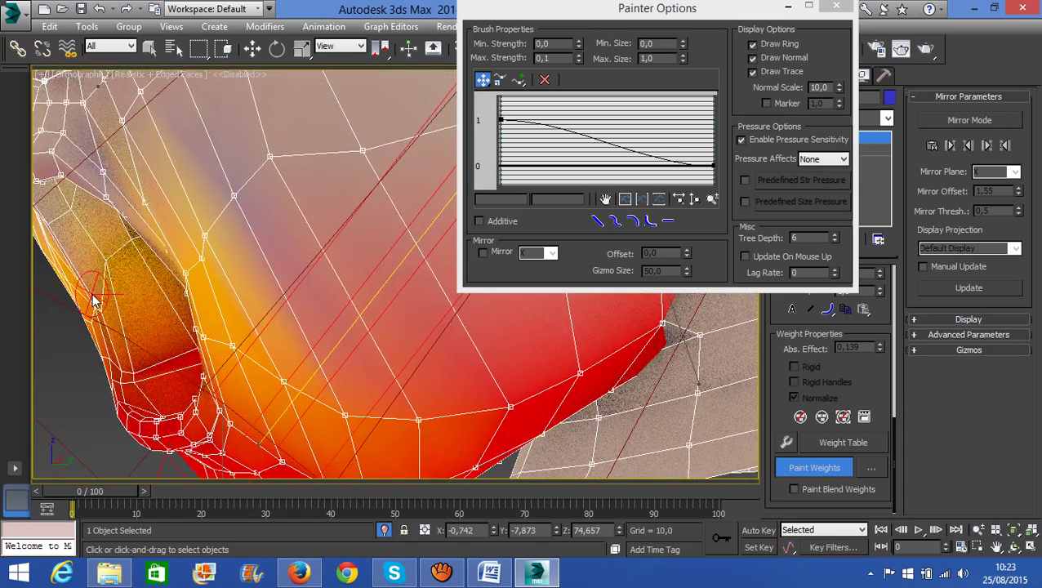
{"action": "mouse_move", "coordinate": [120, 311]}
{"action": "left_mouse_down"}
{"action": "mouse_move", "coordinate": [120, 295]}
{"action": "mouse_move", "coordinate": [136, 287]}
{"action": "left_mouse_up"}
Examine the weight colors inside the mouth cavity up close, then from the front of the face.
{"action": "mouse_move", "coordinate": [136, 292]}
{"action": "middle_mouse_down", "text": "alt"}
{"action": "mouse_move", "coordinate": [129, 302]}
{"action": "mouse_move", "coordinate": [87, 304]}
{"action": "middle_mouse_up", "text": "alt"}
{"action": "scroll", "coordinate": [65, 313], "scroll_direction": "up", "scroll_amount": 6}
{"action": "middle_click_drag", "start_coordinate": [116, 337], "coordinate": [135, 342], "text": "alt"}
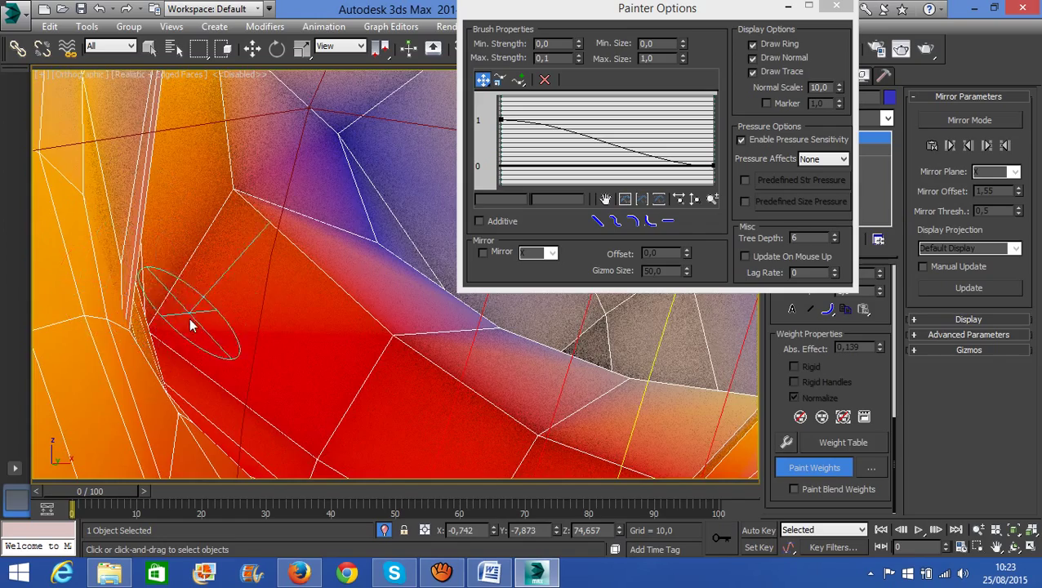
{"action": "middle_click_drag", "start_coordinate": [192, 327], "coordinate": [131, 346], "text": "alt"}
{"action": "scroll", "coordinate": [172, 356], "scroll_direction": "down", "scroll_amount": 6}
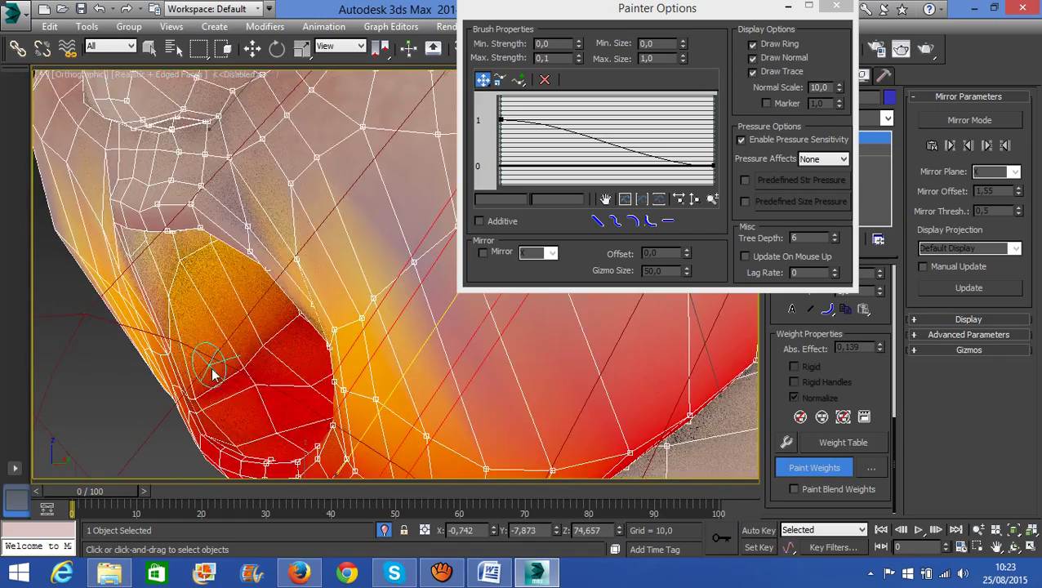
{"action": "middle_click_drag", "start_coordinate": [261, 382], "coordinate": [239, 345], "text": "alt"}
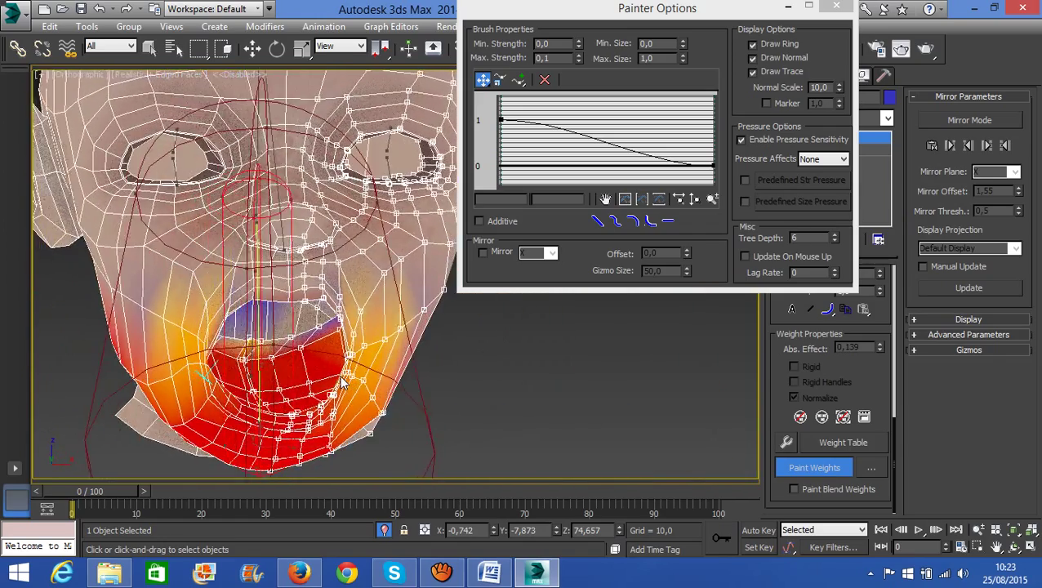
{"action": "scroll", "coordinate": [237, 343], "scroll_direction": "up", "scroll_amount": 5}
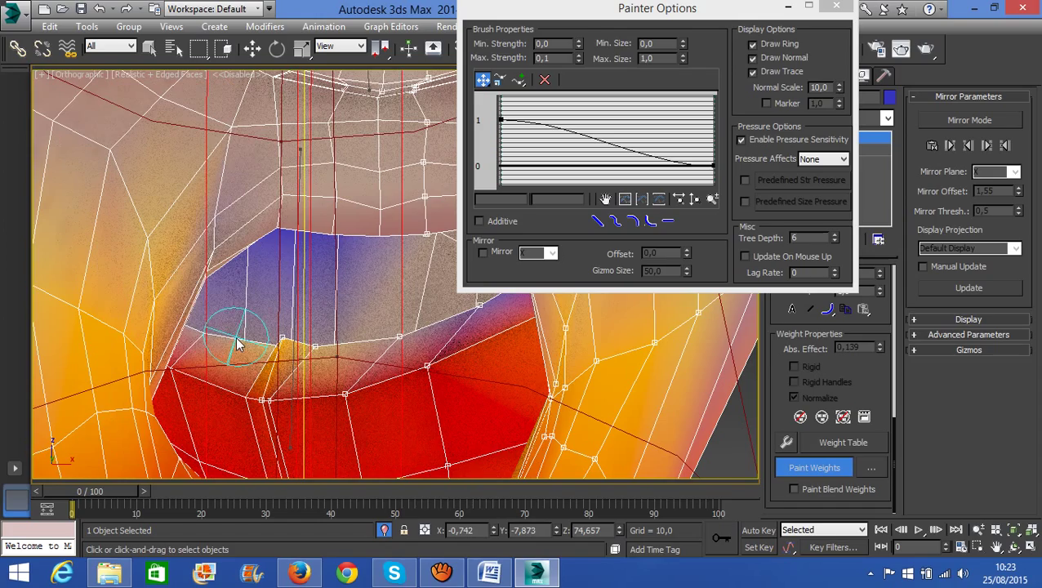
Close the Painter Options and exit envelope editing to view the open-mouth head without weight colors.
{"action": "left_click", "coordinate": [847, 6]}
{"action": "scroll", "coordinate": [403, 356], "scroll_direction": "down", "scroll_amount": 5}
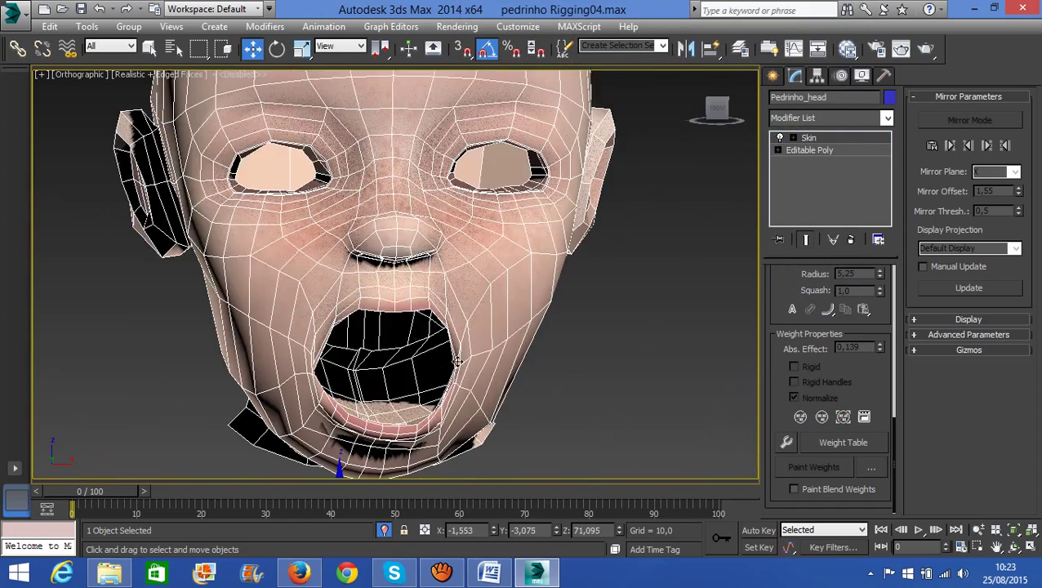
{"action": "middle_click_drag", "start_coordinate": [489, 356], "coordinate": [371, 350], "text": "alt"}
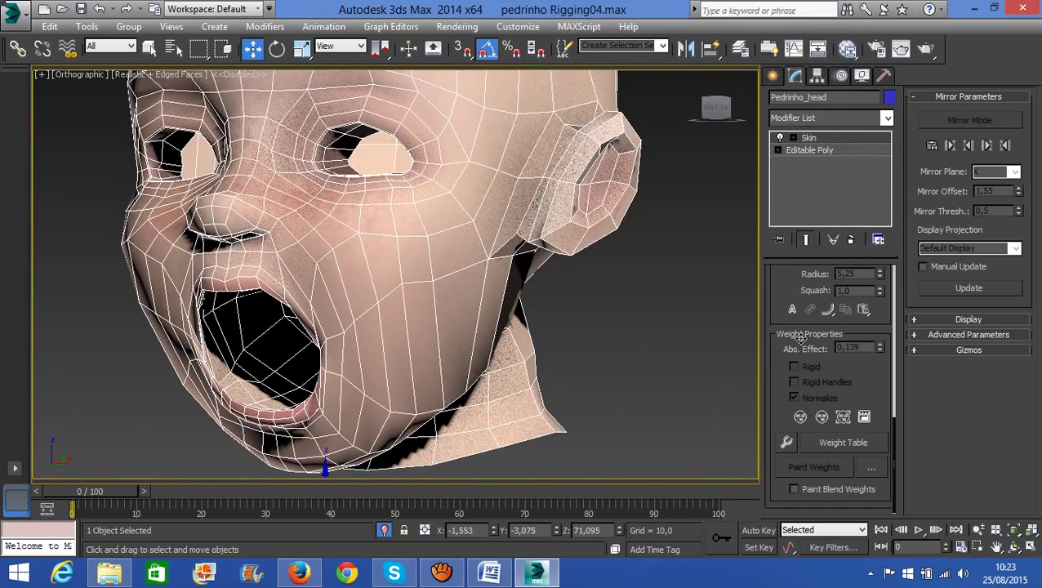
Unhide the bone objects by category and select the lower jaw bone inside the open mouth.
{"action": "left_click", "coordinate": [861, 76]}
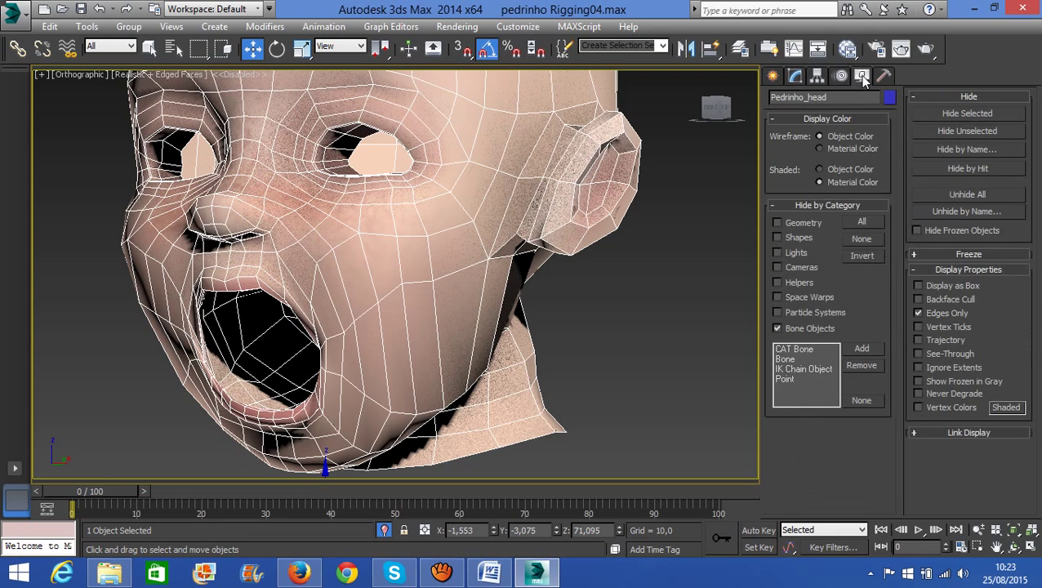
{"action": "left_click", "coordinate": [778, 327]}
{"action": "middle_click_drag", "start_coordinate": [720, 341], "coordinate": [456, 376], "text": "alt"}
{"action": "left_click", "coordinate": [304, 371]}
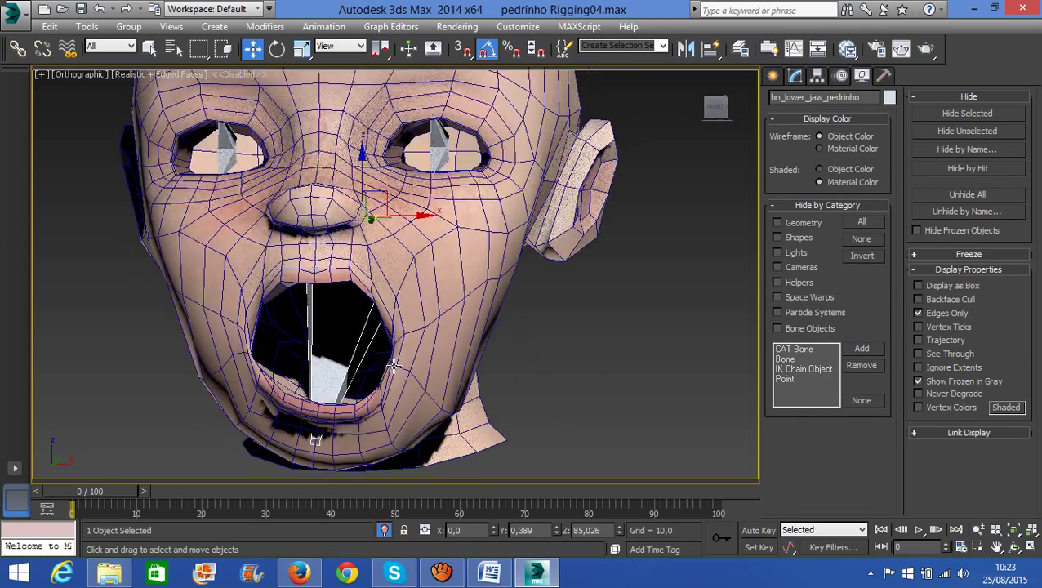
Reset the lower jaw bone's rotation to zero to close the mouth.
{"action": "middle_click_drag", "start_coordinate": [394, 366], "coordinate": [428, 364], "text": "alt"}
{"action": "right_click", "coordinate": [364, 326]}
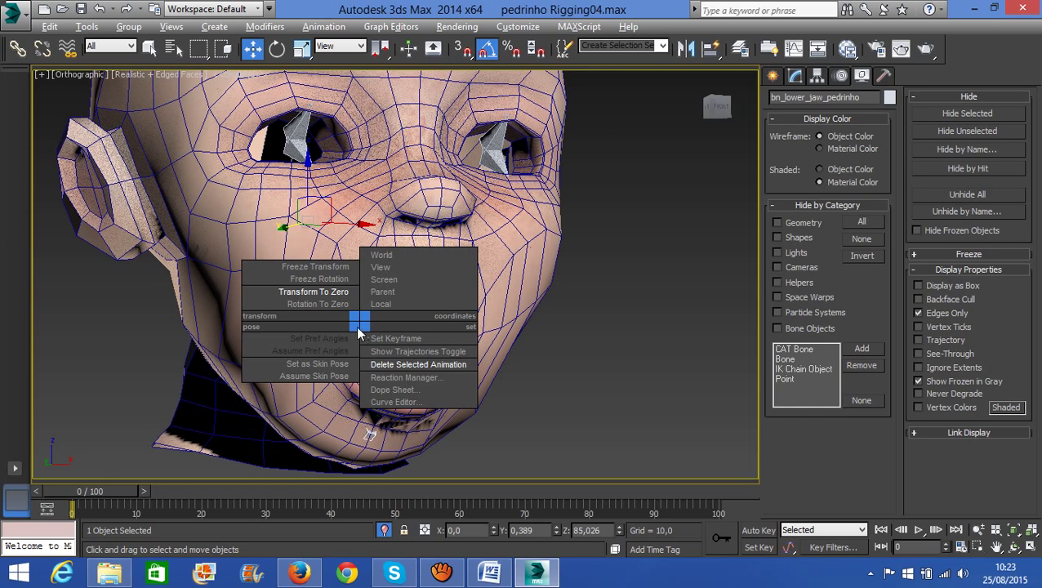
{"action": "left_click", "coordinate": [324, 300]}
{"action": "middle_click_drag", "start_coordinate": [645, 364], "coordinate": [574, 385], "text": "alt"}
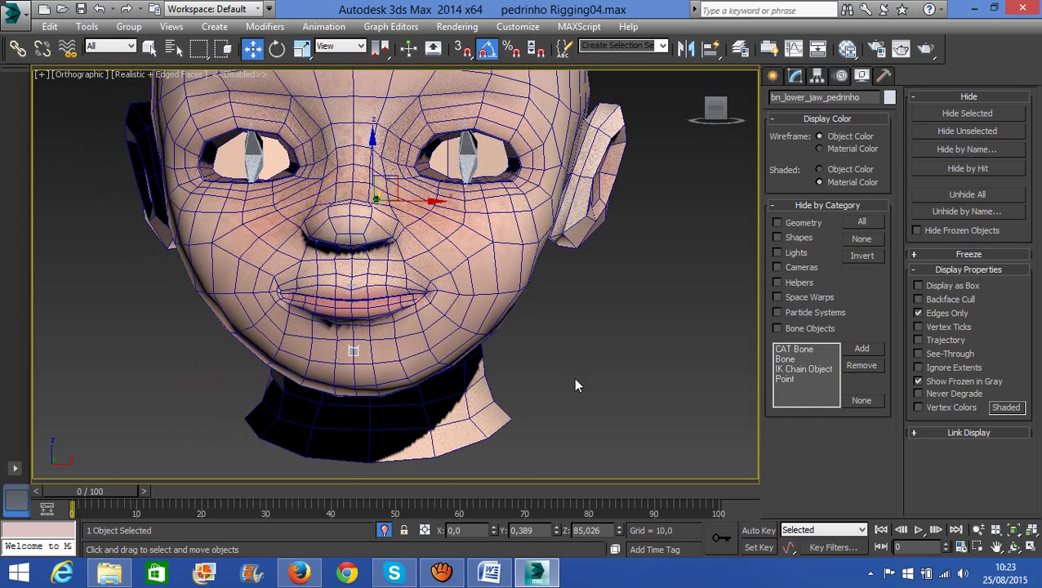
Rotate the lower jaw bone to open the mouth with a sideways tilt and inspect the mouth corner.
{"action": "left_click", "coordinate": [277, 48]}
{"action": "left_click_drag", "start_coordinate": [368, 214], "coordinate": [343, 198]}
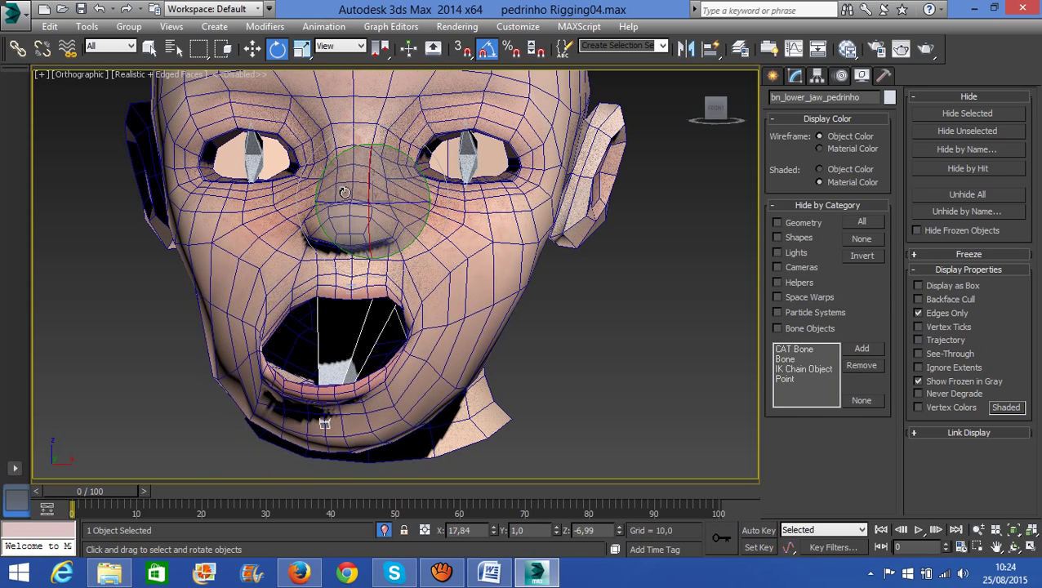
{"action": "scroll", "coordinate": [343, 192], "scroll_direction": "up", "scroll_amount": 3}
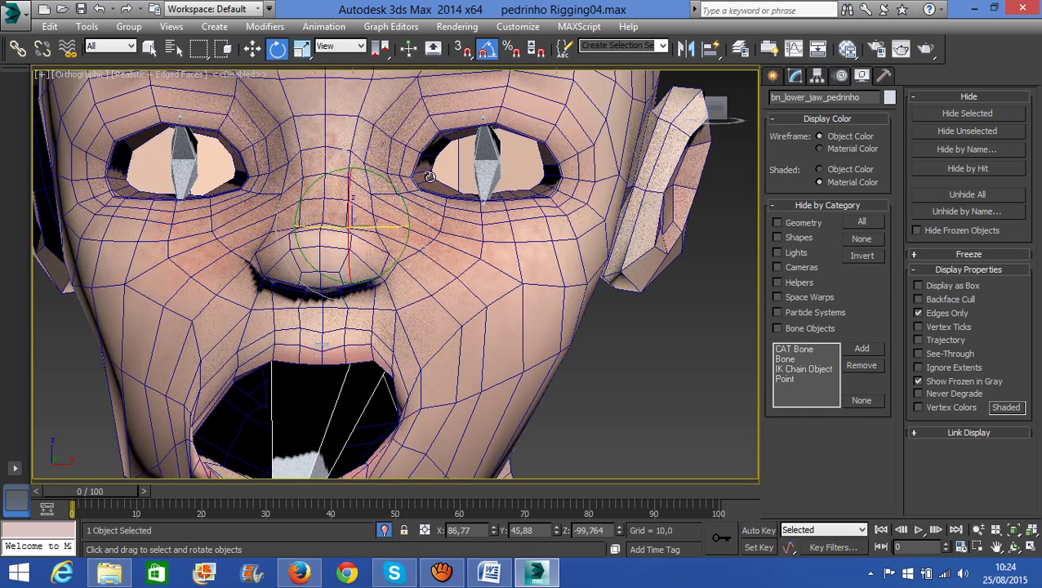
{"action": "scroll", "coordinate": [419, 318], "scroll_direction": "up", "scroll_amount": 8}
{"action": "middle_click_drag", "start_coordinate": [444, 303], "coordinate": [682, 315], "text": "alt"}
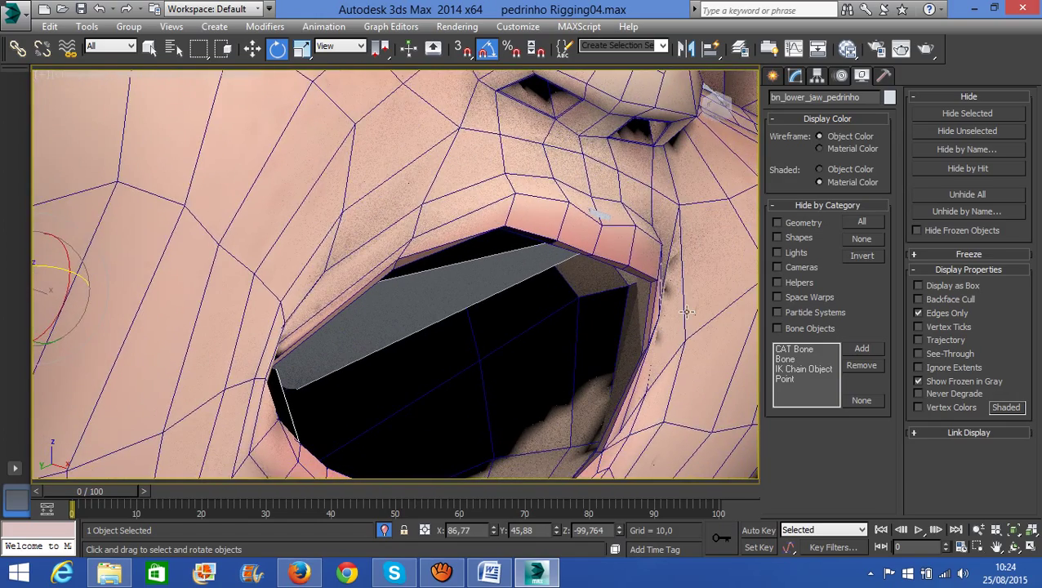
Select the Pedrinho head and enter envelope editing on its Skin modifier, with the open mouth in view.
{"action": "left_click", "coordinate": [683, 316]}
{"action": "left_click", "coordinate": [804, 74]}
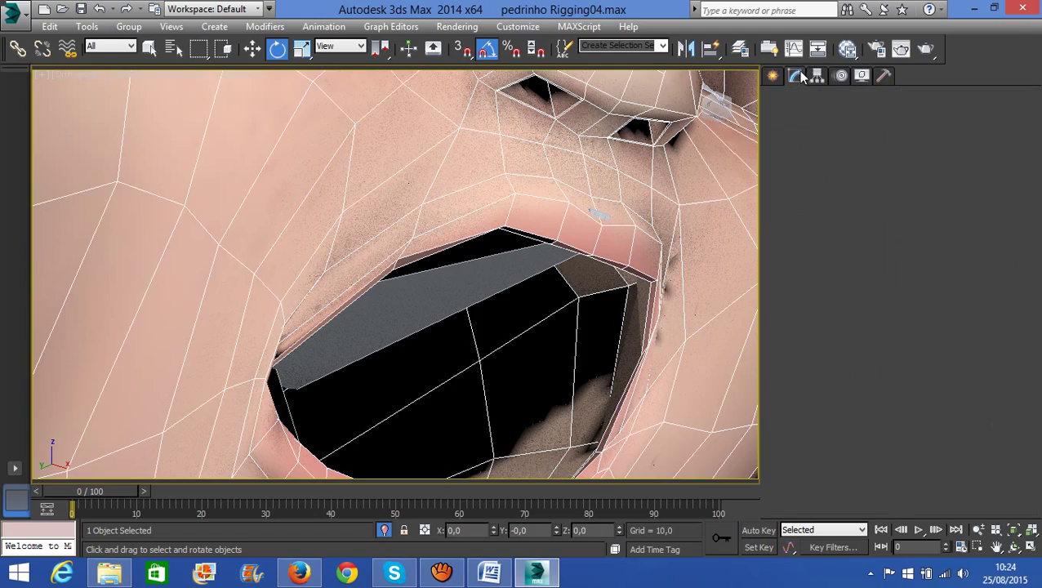
{"action": "left_click", "coordinate": [855, 291]}
{"action": "middle_click_drag", "start_coordinate": [663, 348], "coordinate": [605, 236]}
{"action": "scroll", "coordinate": [410, 287], "scroll_direction": "down", "scroll_amount": 6}
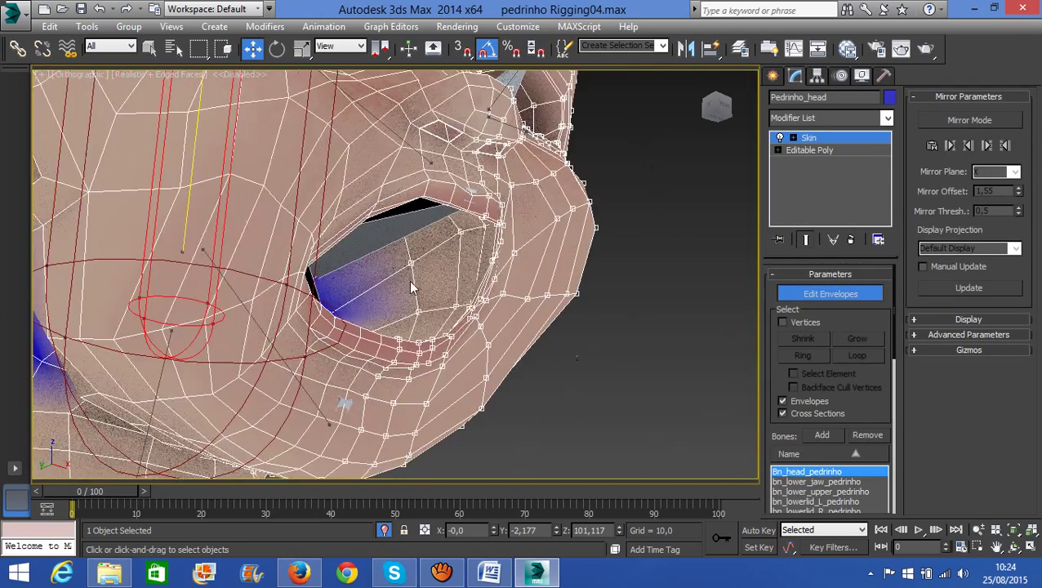
Select the bn_lower_upper_pedrinho envelope and activate Paint Weights, moving the Painter Options clear of the face.
{"action": "left_click", "coordinate": [414, 172]}
{"action": "middle_click_drag", "start_coordinate": [480, 242], "coordinate": [437, 192], "text": "alt"}
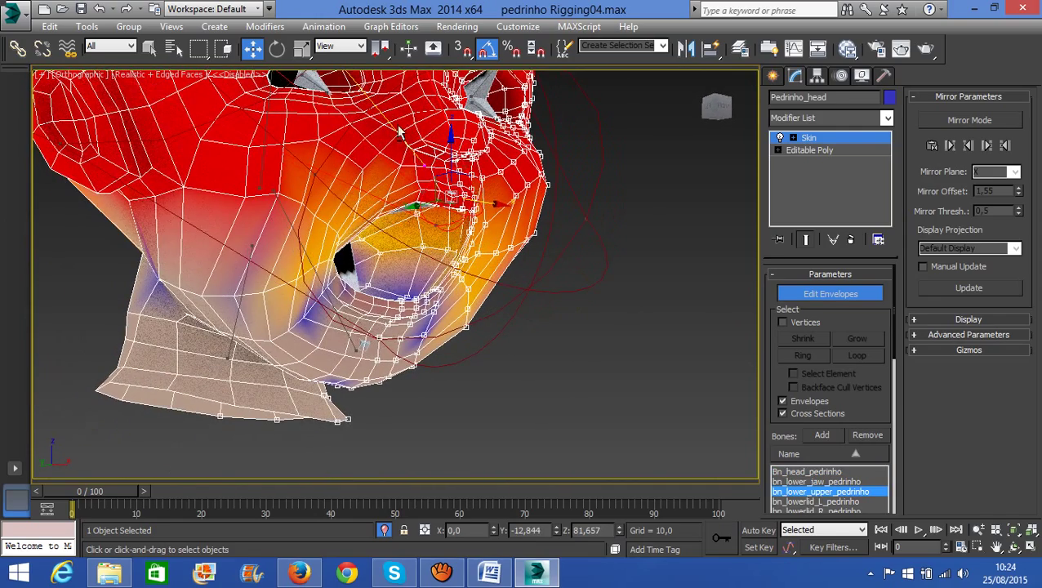
{"action": "middle_click_drag", "start_coordinate": [395, 130], "coordinate": [362, 235], "text": "alt"}
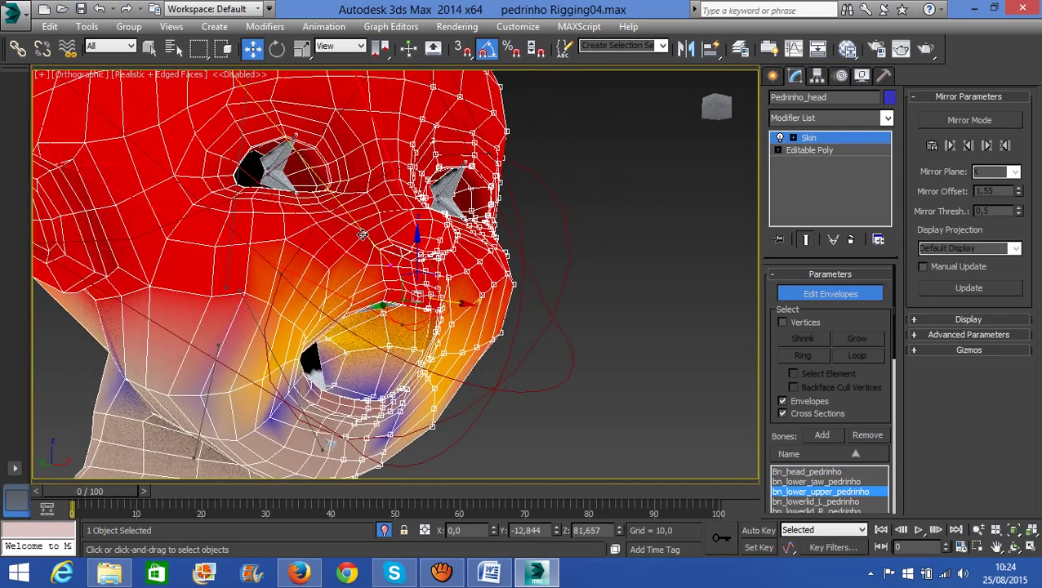
{"action": "scroll", "coordinate": [867, 441], "scroll_direction": "down", "scroll_amount": 10}
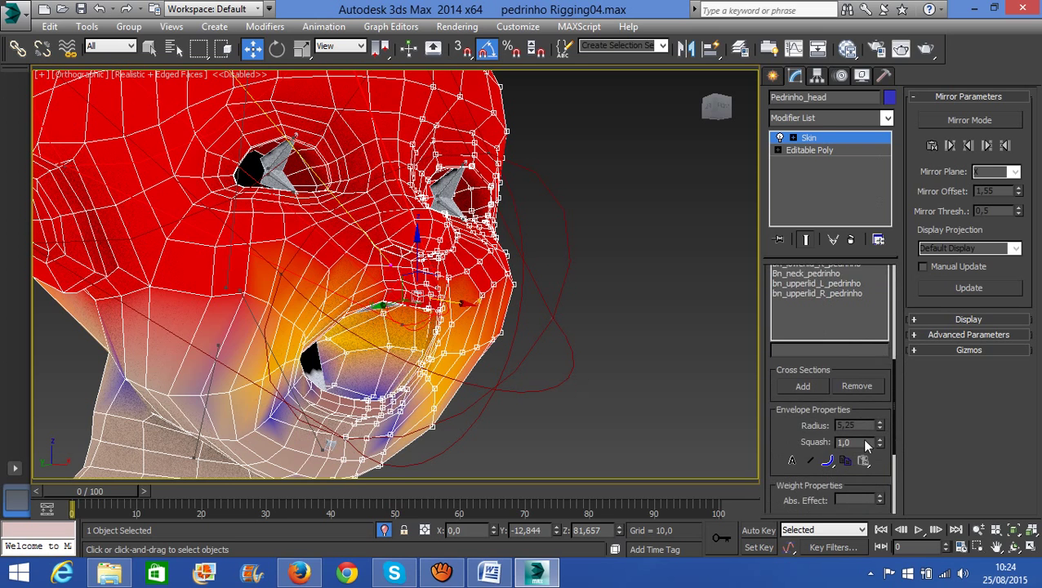
{"action": "left_click", "coordinate": [873, 467]}
{"action": "left_click", "coordinate": [816, 466]}
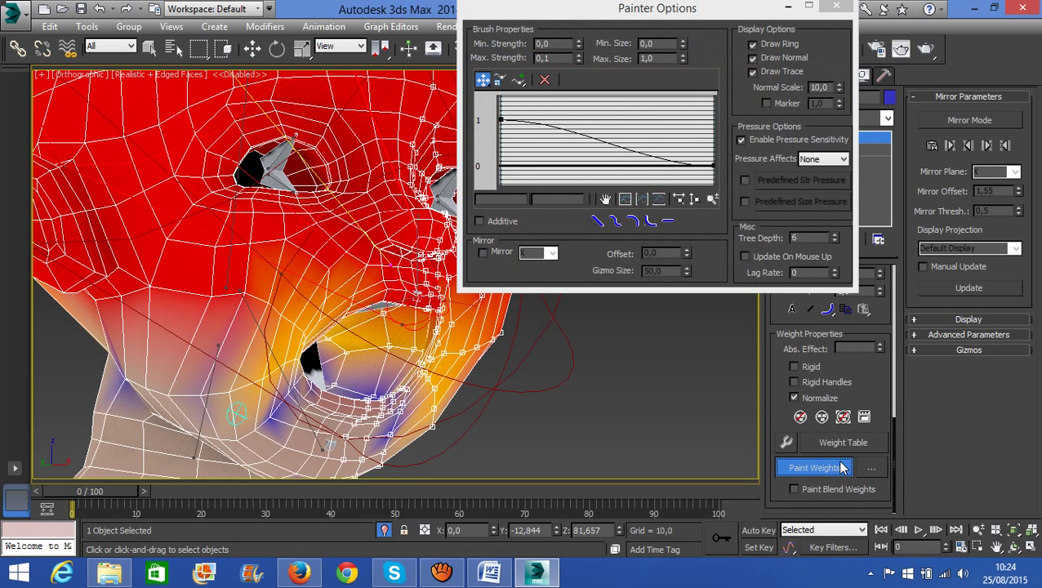
{"action": "left_click_drag", "start_coordinate": [653, 8], "coordinate": [889, 84]}
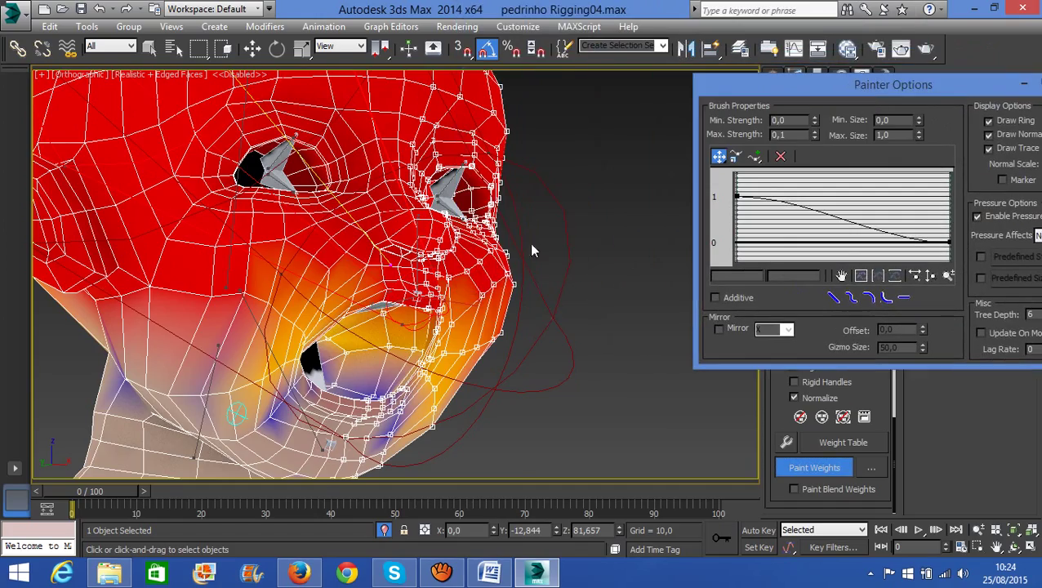
Examine the bn_lower_upper_pedrinho weight colors around the lips and mouth corners, then deactivate Paint Weights.
{"action": "scroll", "coordinate": [455, 330], "scroll_direction": "up", "scroll_amount": 5}
{"action": "middle_click_drag", "start_coordinate": [504, 357], "coordinate": [398, 408], "text": "alt"}
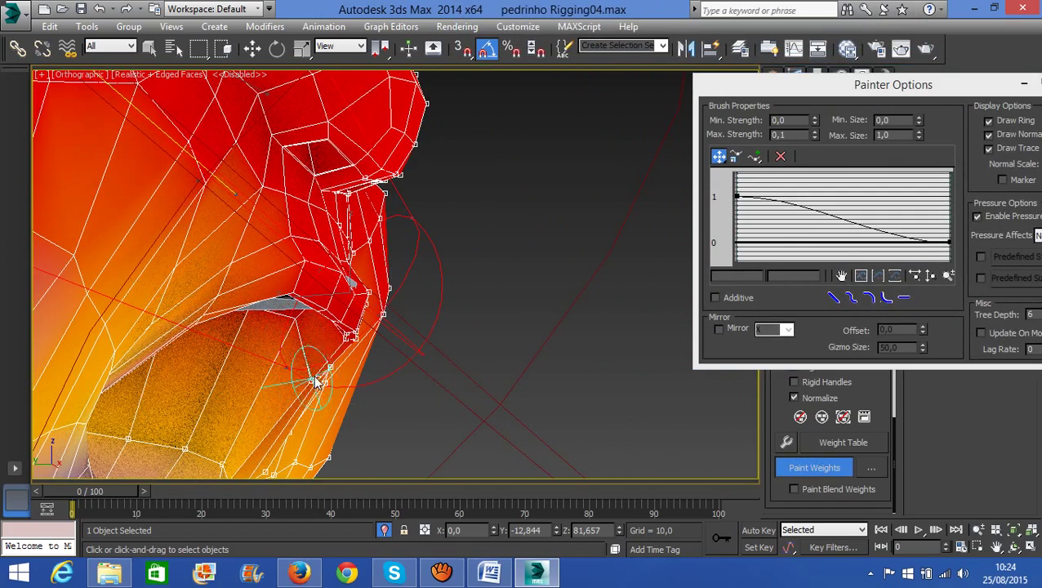
{"action": "mouse_move", "coordinate": [372, 419]}
{"action": "middle_mouse_down", "text": "alt"}
{"action": "mouse_move", "coordinate": [275, 414]}
{"action": "mouse_move", "coordinate": [512, 378]}
{"action": "mouse_move", "coordinate": [485, 389]}
{"action": "mouse_move", "coordinate": [316, 252]}
{"action": "middle_mouse_up", "text": "alt"}
{"action": "scroll", "coordinate": [507, 400], "scroll_direction": "down", "scroll_amount": 2}
{"action": "right_click", "coordinate": [506, 403]}
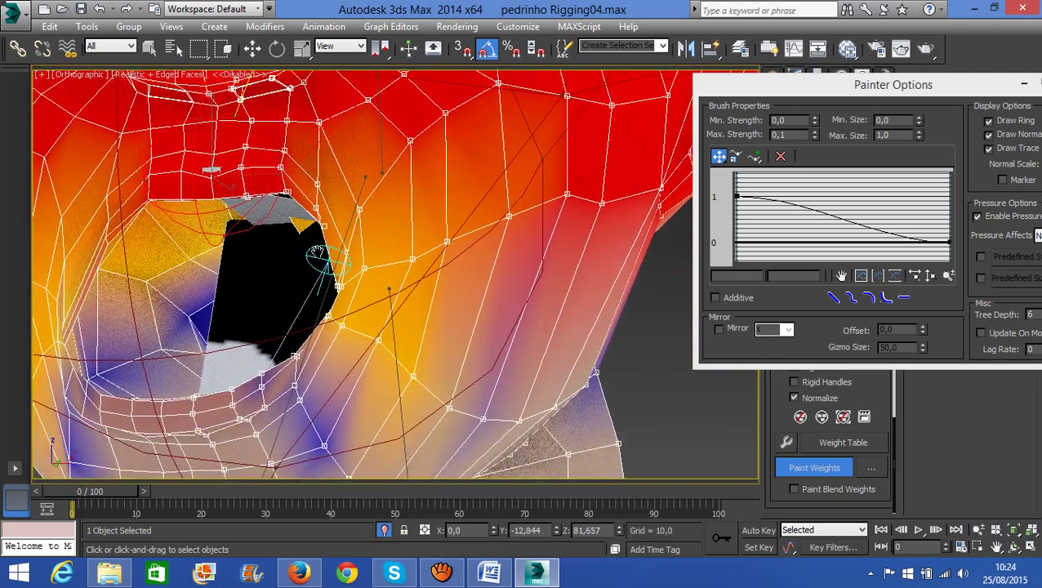
{"action": "right_click", "coordinate": [680, 407]}
{"action": "left_click", "coordinate": [836, 469]}
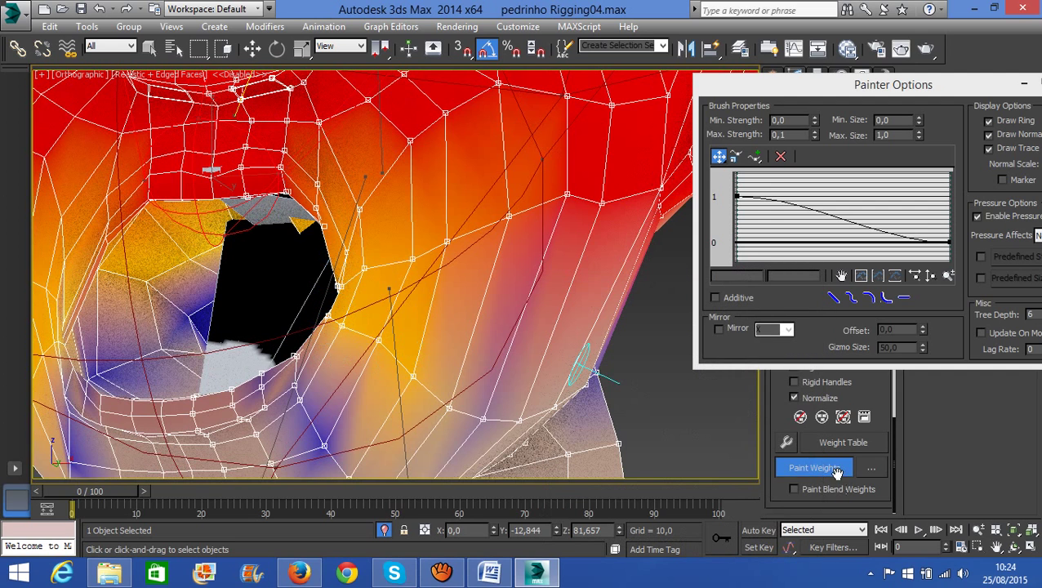
{"action": "left_click", "coordinate": [836, 470]}
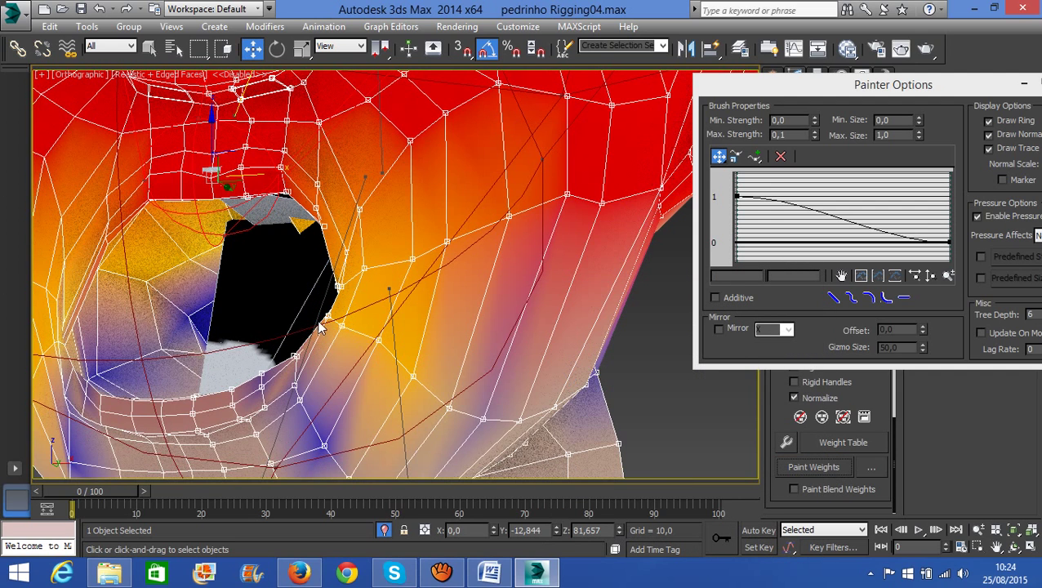
Switch to the lower jaw bone envelope and paint more of its weight on the inner walls of the mouth cavity.
{"action": "left_click", "coordinate": [327, 320]}
{"action": "left_click", "coordinate": [823, 465]}
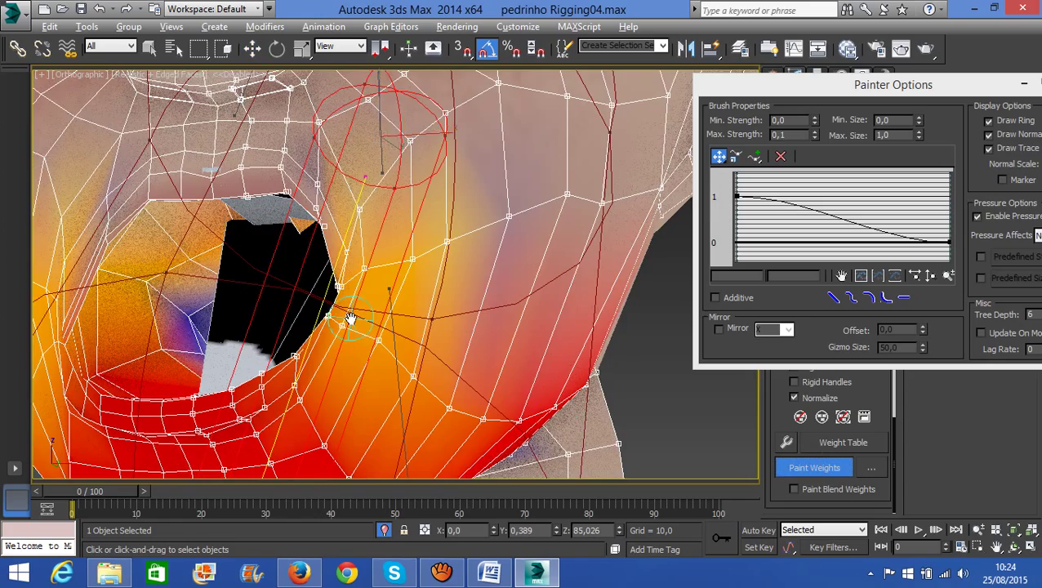
{"action": "middle_click_drag", "start_coordinate": [351, 317], "coordinate": [453, 339], "text": "alt"}
{"action": "mouse_move", "coordinate": [612, 367]}
{"action": "middle_mouse_down"}
{"action": "mouse_move", "coordinate": [351, 310]}
{"action": "mouse_move", "coordinate": [428, 323]}
{"action": "middle_mouse_up"}
{"action": "middle_click_drag", "start_coordinate": [583, 343], "coordinate": [529, 320]}
{"action": "scroll", "coordinate": [529, 284], "scroll_direction": "up", "scroll_amount": 2}
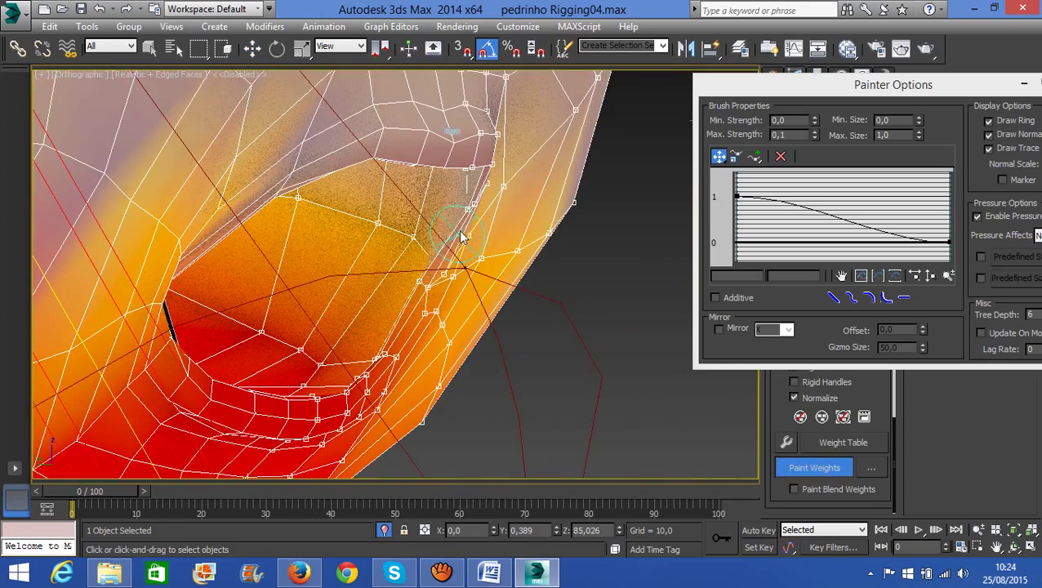
{"action": "mouse_move", "coordinate": [454, 204]}
{"action": "middle_mouse_down", "text": "alt"}
{"action": "mouse_move", "coordinate": [465, 221]}
{"action": "mouse_move", "coordinate": [440, 218]}
{"action": "middle_mouse_up", "text": "alt"}
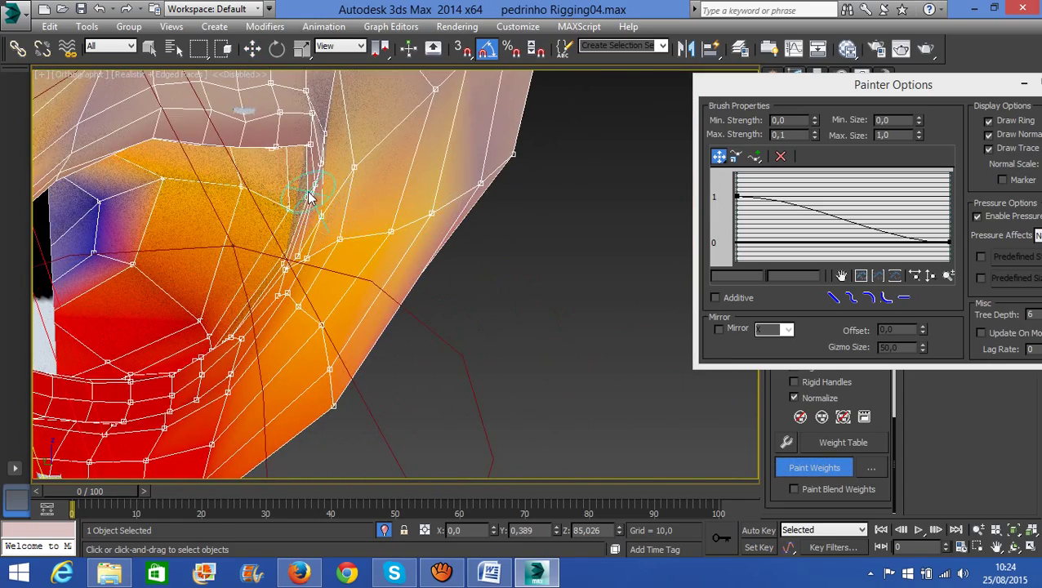
{"action": "middle_click_drag", "start_coordinate": [296, 190], "coordinate": [350, 309], "text": "alt"}
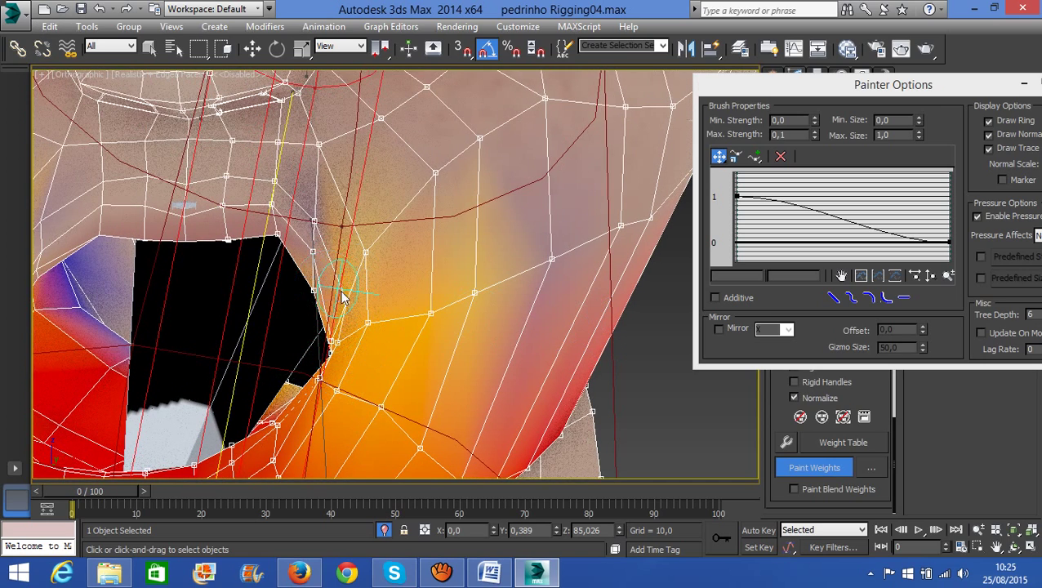
{"action": "middle_click_drag", "start_coordinate": [343, 298], "coordinate": [349, 304], "text": "alt"}
Close the Painter Options and examine the lower jaw weight colors from the front and side of the face.
{"action": "left_click_drag", "start_coordinate": [982, 88], "coordinate": [867, 107]}
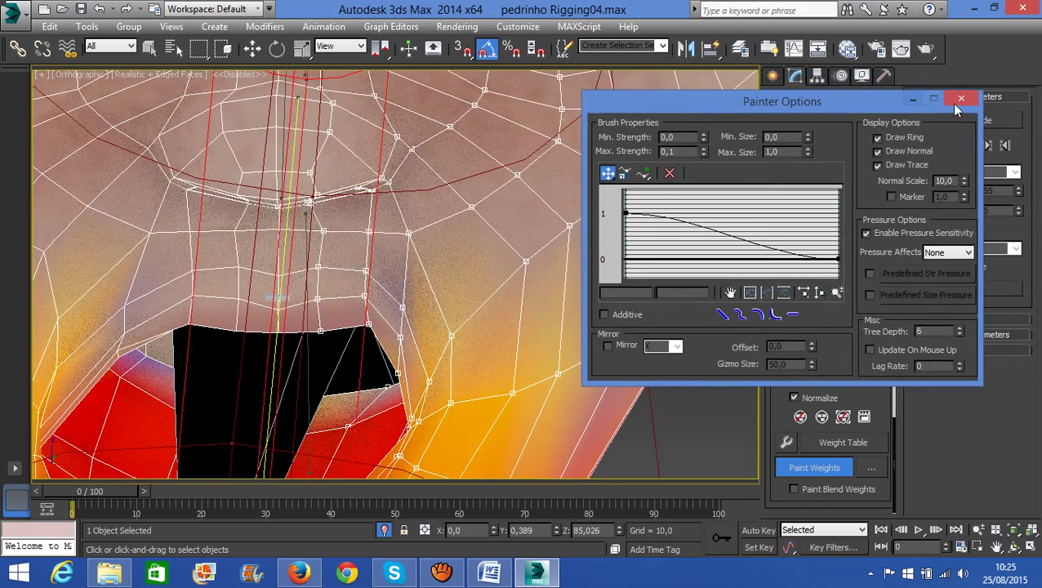
{"action": "left_click", "coordinate": [955, 101]}
{"action": "scroll", "coordinate": [573, 334], "scroll_direction": "down", "scroll_amount": 4}
{"action": "middle_click_drag", "start_coordinate": [573, 334], "coordinate": [597, 291]}
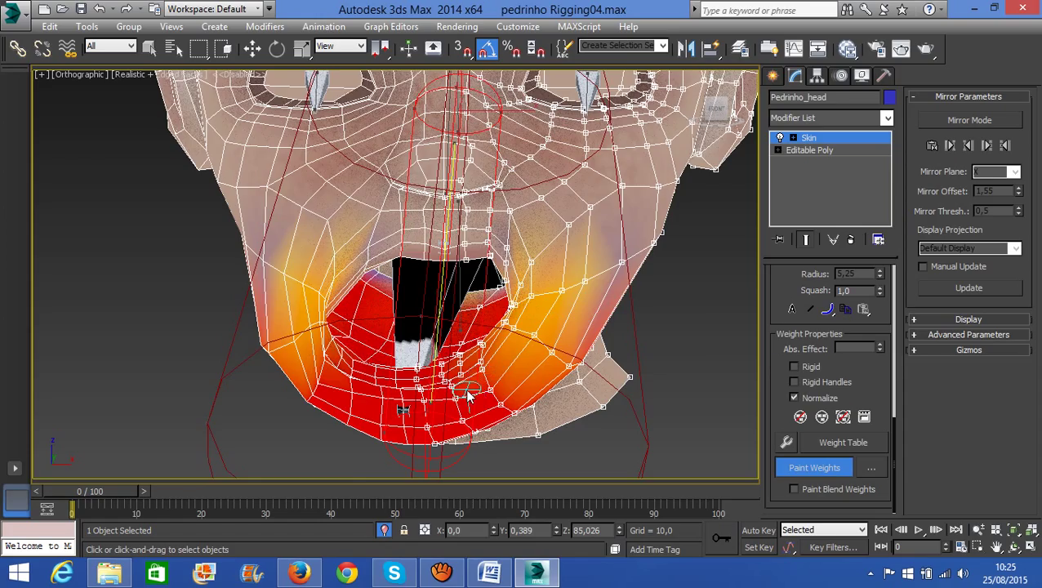
{"action": "middle_click_drag", "start_coordinate": [467, 395], "coordinate": [408, 335], "text": "alt"}
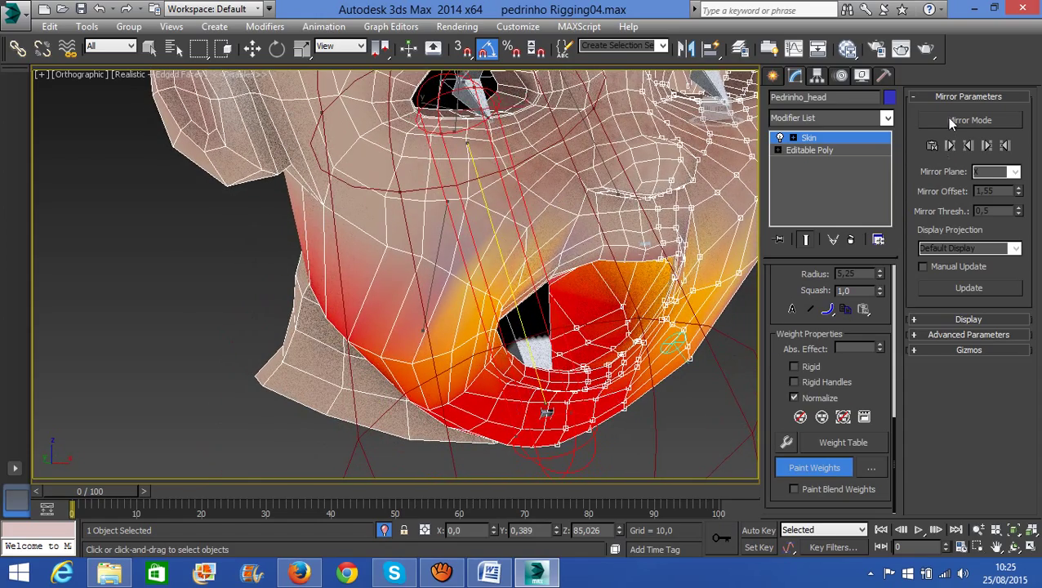
Add a TurboSmooth modifier above Skin with 2 iterations and Isoline Display enabled.
{"action": "left_click", "coordinate": [888, 118]}
{"action": "scroll", "coordinate": [865, 408], "scroll_direction": "down", "scroll_amount": 15}
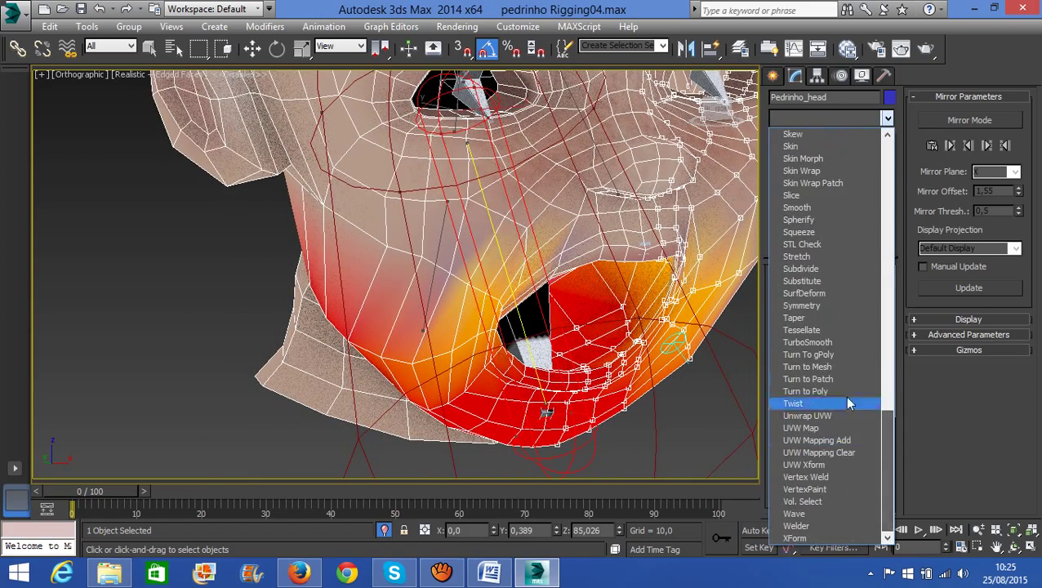
{"action": "left_click", "coordinate": [818, 342]}
{"action": "key", "text": "w"}
{"action": "middle_click_drag", "start_coordinate": [719, 392], "coordinate": [640, 390], "text": "alt"}
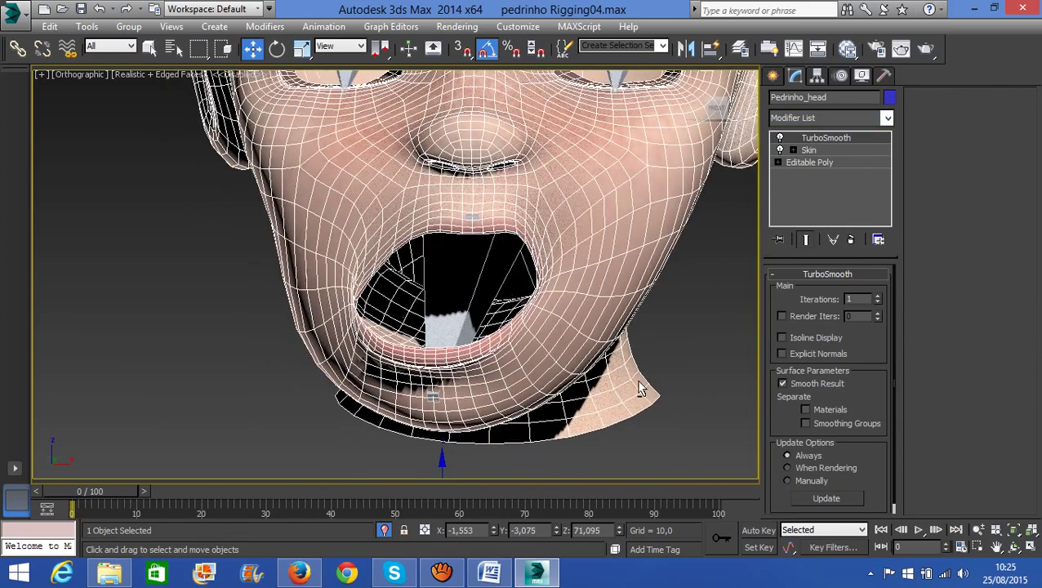
{"action": "left_click", "coordinate": [820, 343]}
{"action": "left_click", "coordinate": [878, 296]}
{"action": "middle_click_drag", "start_coordinate": [645, 354], "coordinate": [571, 327], "text": "alt"}
Select the lower jaw bone and rotate it to test the smoothed mouth, checking the mouth corner up close.
{"action": "left_click", "coordinate": [506, 284]}
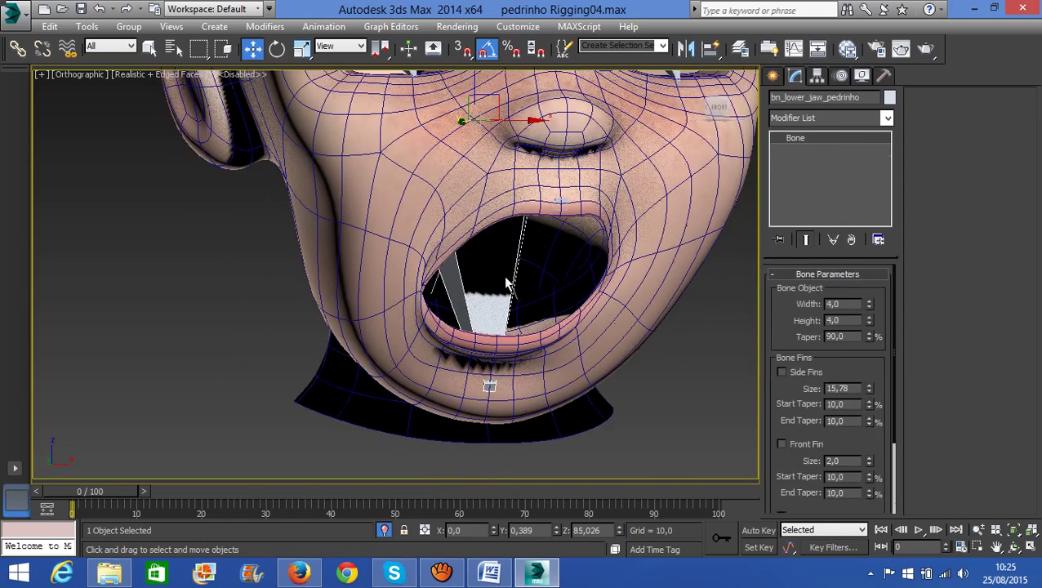
{"action": "middle_click_drag", "start_coordinate": [492, 285], "coordinate": [494, 313], "text": "alt"}
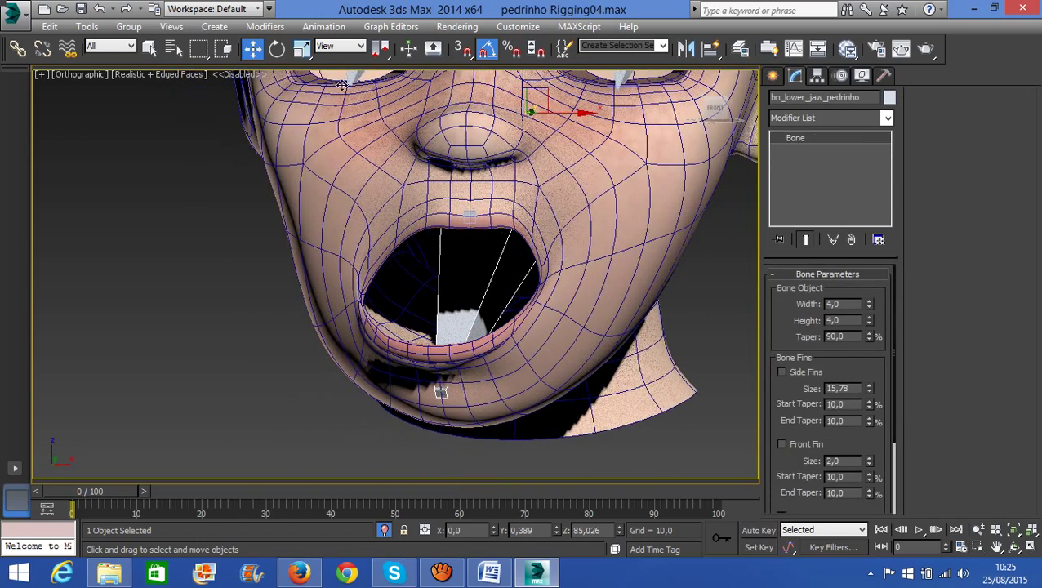
{"action": "left_click_drag", "start_coordinate": [520, 152], "coordinate": [551, 154]}
{"action": "middle_click_drag", "start_coordinate": [550, 214], "coordinate": [670, 236], "text": "alt"}
{"action": "scroll", "coordinate": [604, 209], "scroll_direction": "up", "scroll_amount": 5}
Select the head, turn off its TurboSmooth modifier, and return to the Skin modifier.
{"action": "left_click", "coordinate": [604, 209]}
{"action": "left_click", "coordinate": [780, 138]}
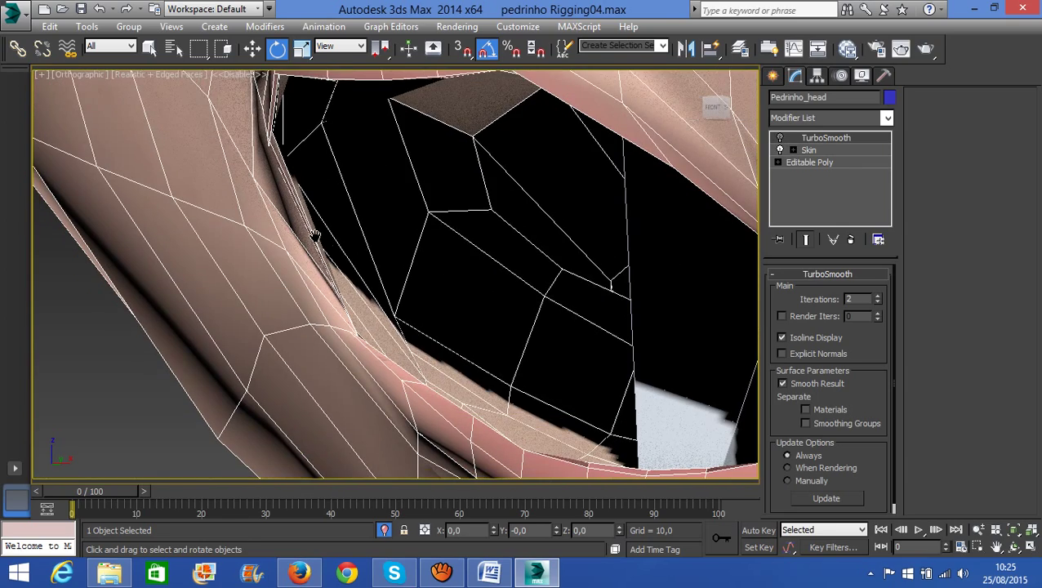
{"action": "middle_click_drag", "start_coordinate": [314, 236], "coordinate": [327, 249]}
{"action": "left_click", "coordinate": [808, 150]}
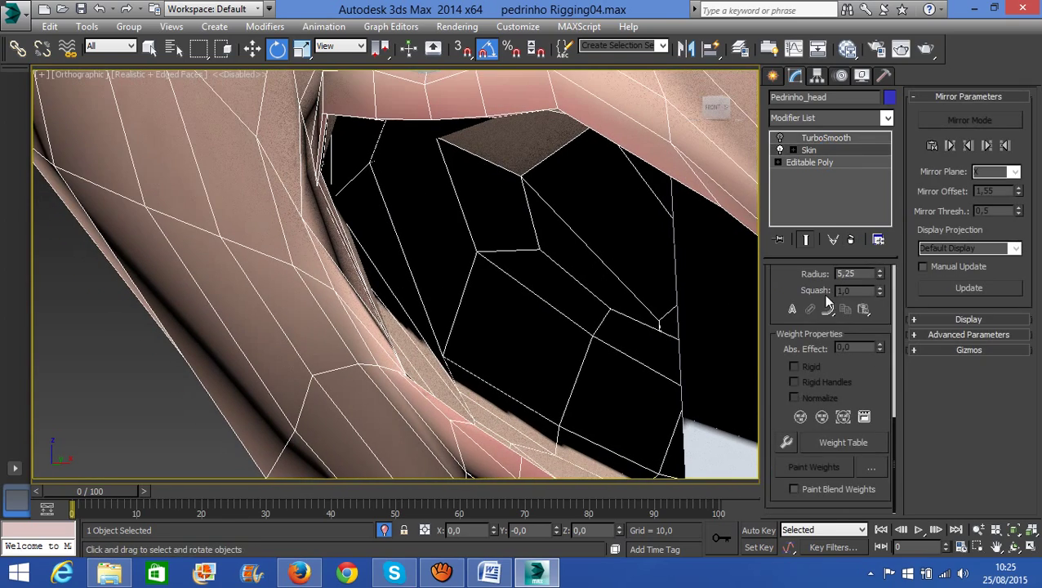
{"action": "left_click", "coordinate": [871, 468]}
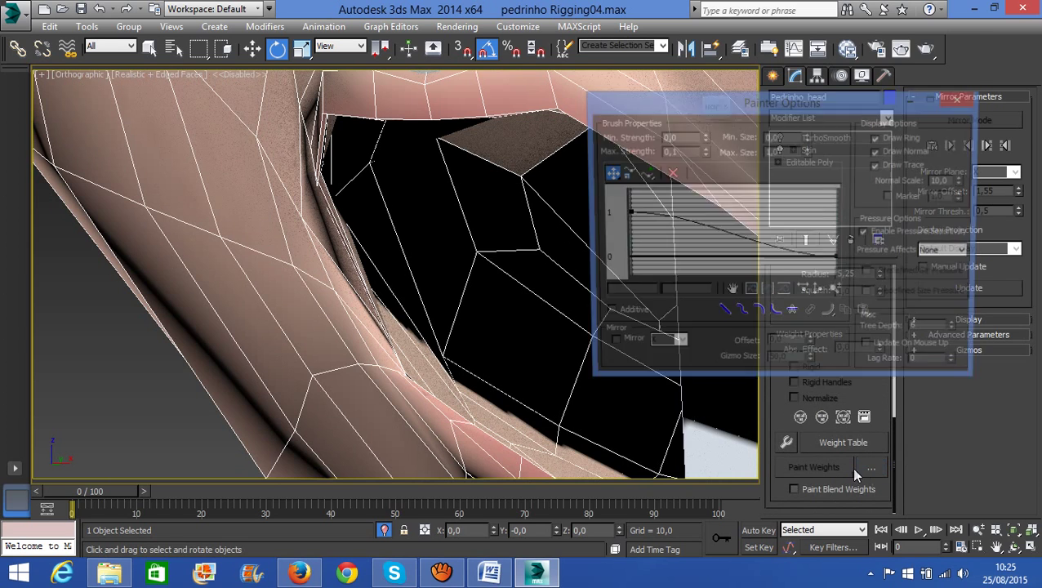
{"action": "scroll", "coordinate": [470, 309], "scroll_direction": "down", "scroll_amount": 5}
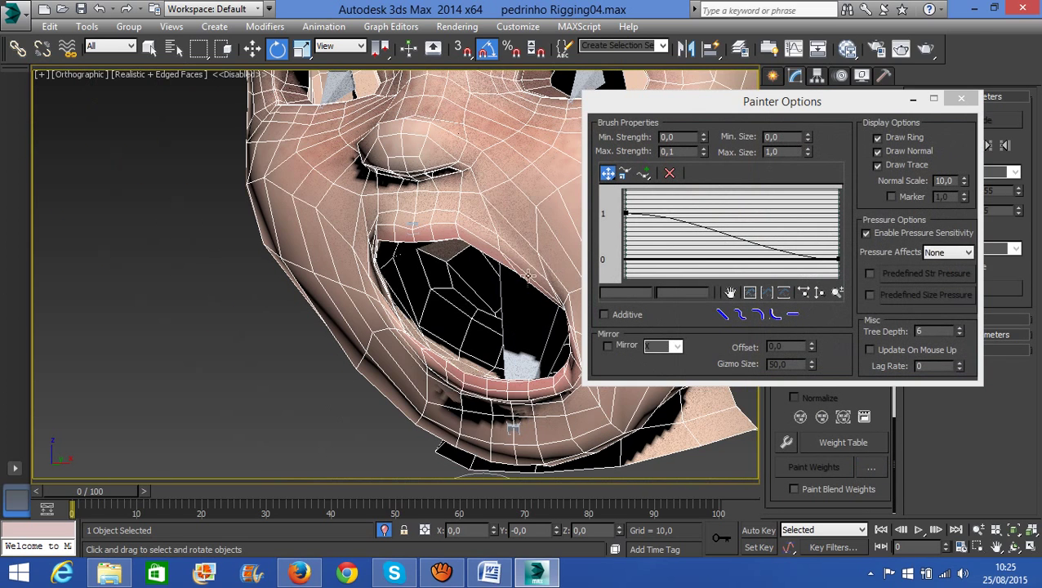
{"action": "left_click", "coordinate": [961, 98]}
Reenter envelope editing on the head's Skin modifier to show the bone weights around the mouth.
{"action": "scroll", "coordinate": [802, 278], "scroll_direction": "up", "scroll_amount": 10}
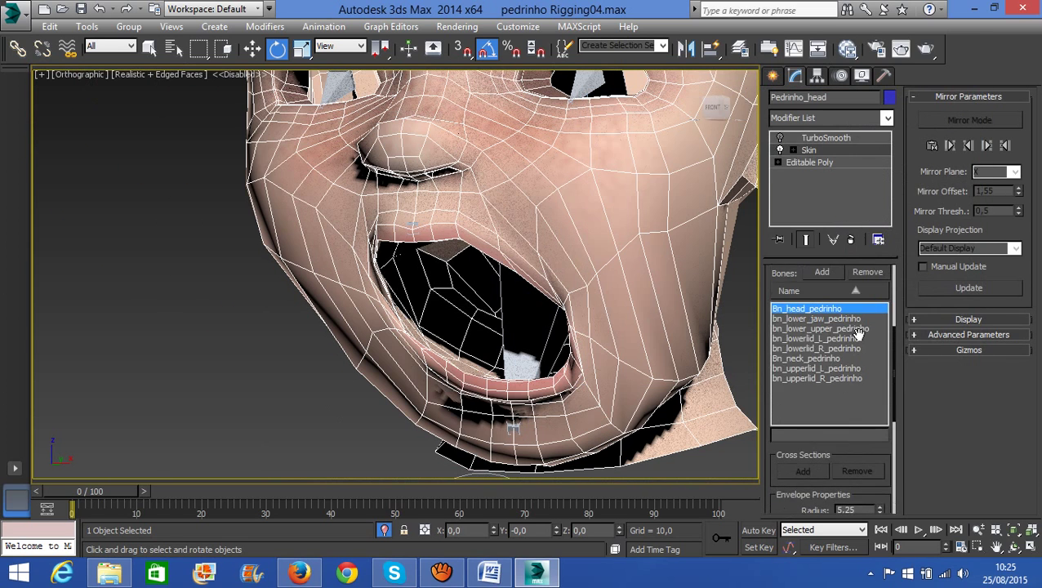
{"action": "scroll", "coordinate": [802, 278], "scroll_direction": "up", "scroll_amount": 1}
{"action": "left_click", "coordinate": [819, 293]}
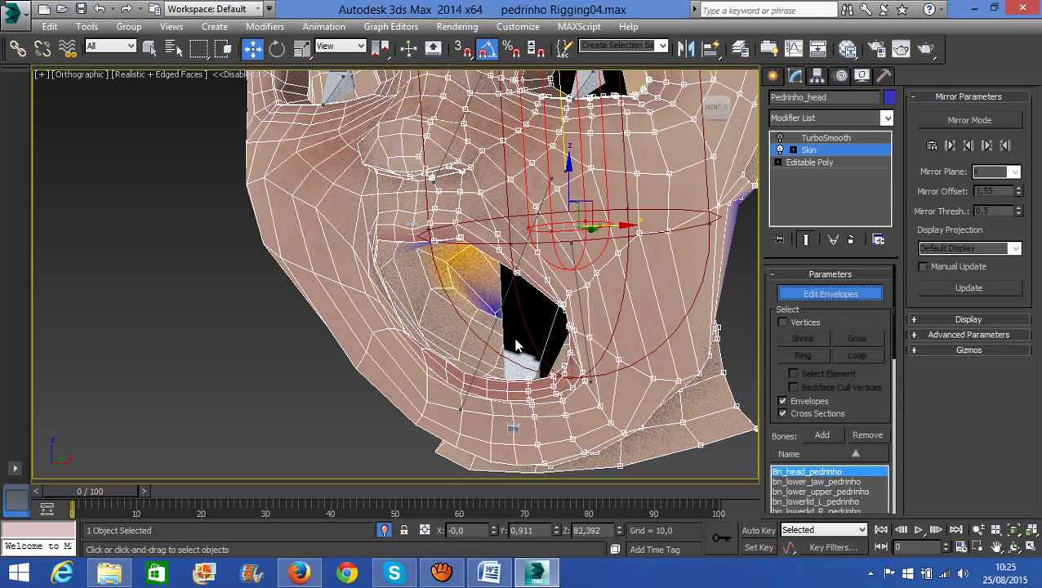
Select the lower jaw bone's envelope, enable Paint Weights, and paint its influence along the mouth corner on the character's right side.
{"action": "left_click", "coordinate": [494, 319]}
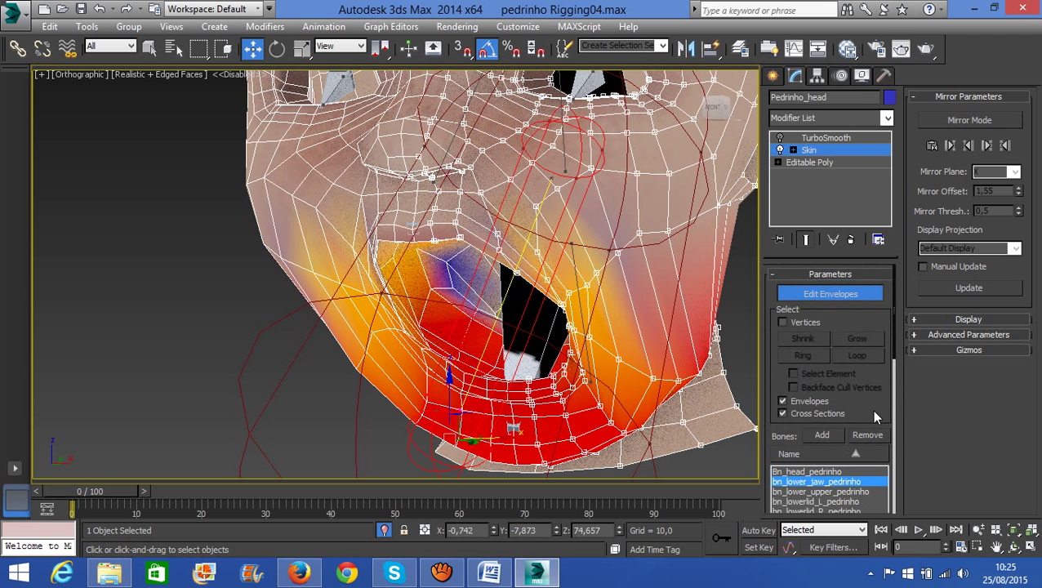
{"action": "scroll", "coordinate": [871, 416], "scroll_direction": "down", "scroll_amount": 10}
{"action": "left_click", "coordinate": [814, 466]}
{"action": "left_click_drag", "start_coordinate": [480, 293], "coordinate": [488, 296]}
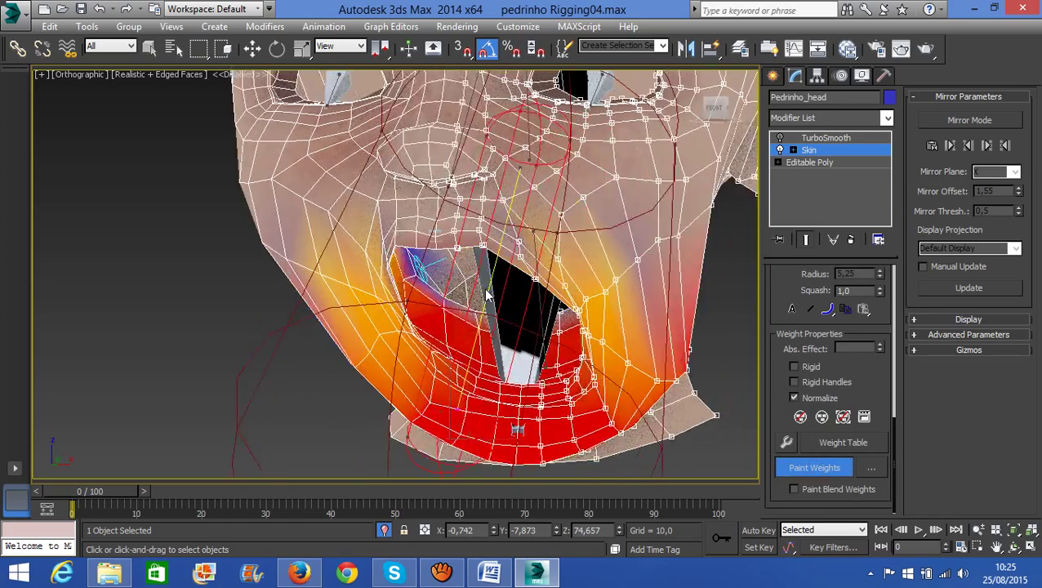
{"action": "scroll", "coordinate": [337, 259], "scroll_direction": "up", "scroll_amount": 5}
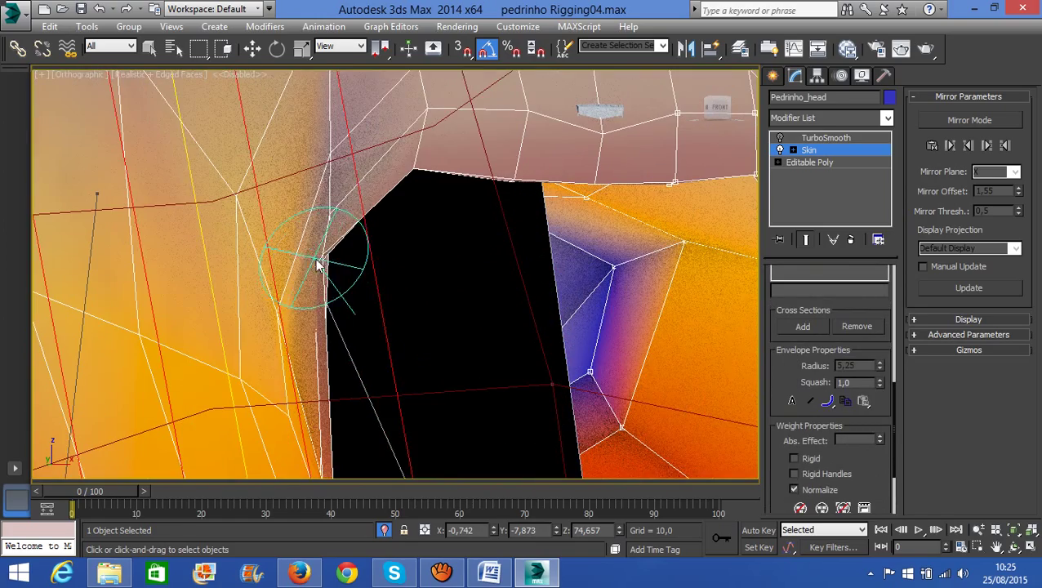
{"action": "mouse_move", "coordinate": [318, 263]}
{"action": "left_mouse_down"}
{"action": "mouse_move", "coordinate": [332, 288]}
{"action": "mouse_move", "coordinate": [332, 221]}
{"action": "mouse_move", "coordinate": [344, 353]}
{"action": "left_mouse_up"}
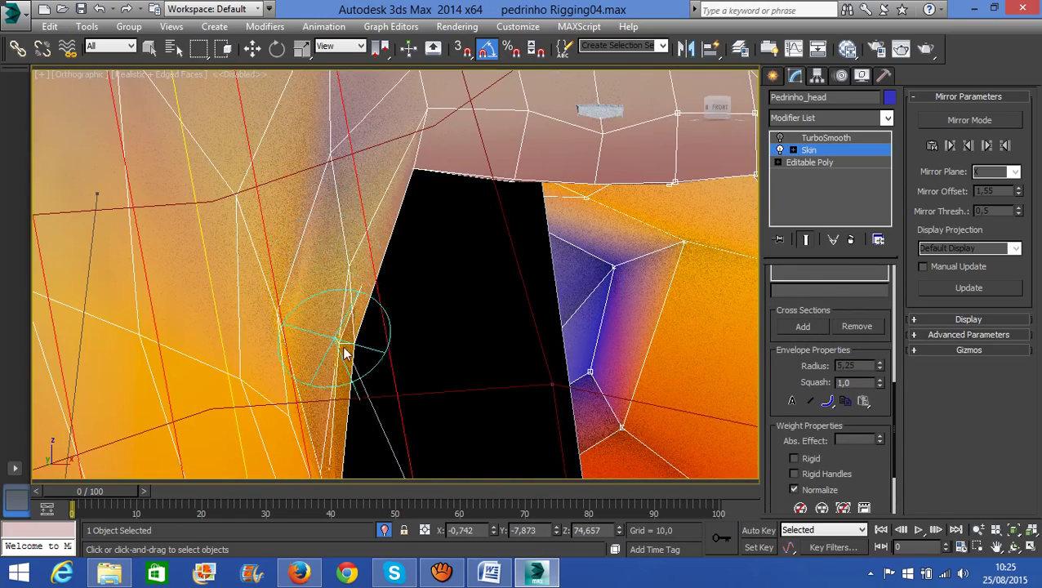
Paint more lower jaw bone weight on the inner edge of the character's right mouth corner.
{"action": "mouse_move", "coordinate": [345, 353]}
{"action": "middle_mouse_down", "text": "alt"}
{"action": "mouse_move", "coordinate": [343, 317]}
{"action": "mouse_move", "coordinate": [155, 340]}
{"action": "mouse_move", "coordinate": [377, 287]}
{"action": "mouse_move", "coordinate": [302, 291]}
{"action": "mouse_move", "coordinate": [423, 276]}
{"action": "mouse_move", "coordinate": [453, 237]}
{"action": "middle_mouse_up", "text": "alt"}
{"action": "middle_click_drag", "start_coordinate": [477, 202], "coordinate": [488, 204], "text": "alt"}
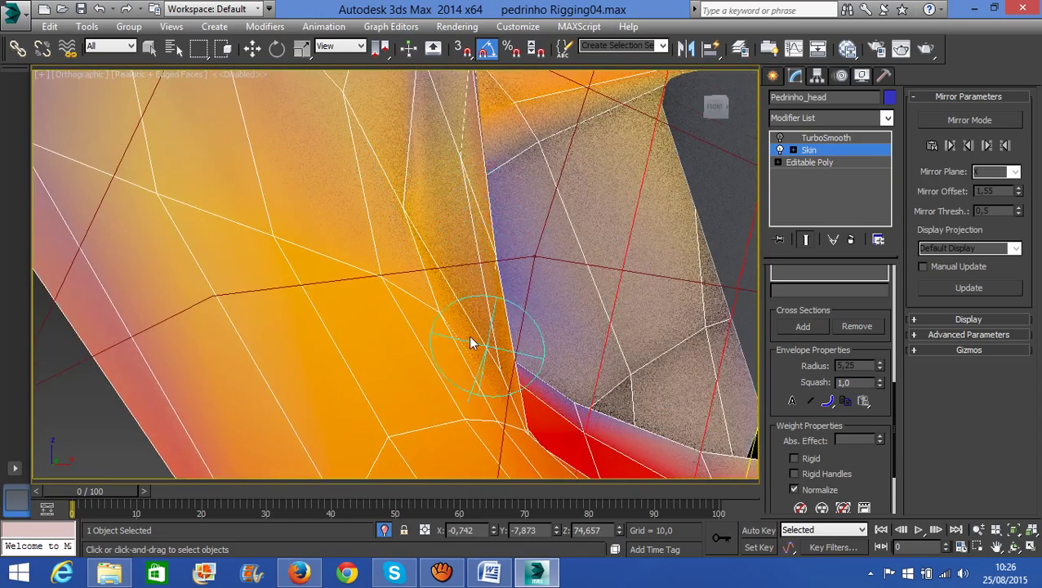
{"action": "mouse_move", "coordinate": [412, 200]}
{"action": "middle_mouse_down", "text": "alt"}
{"action": "mouse_move", "coordinate": [419, 270]}
{"action": "mouse_move", "coordinate": [406, 170]}
{"action": "middle_mouse_up", "text": "alt"}
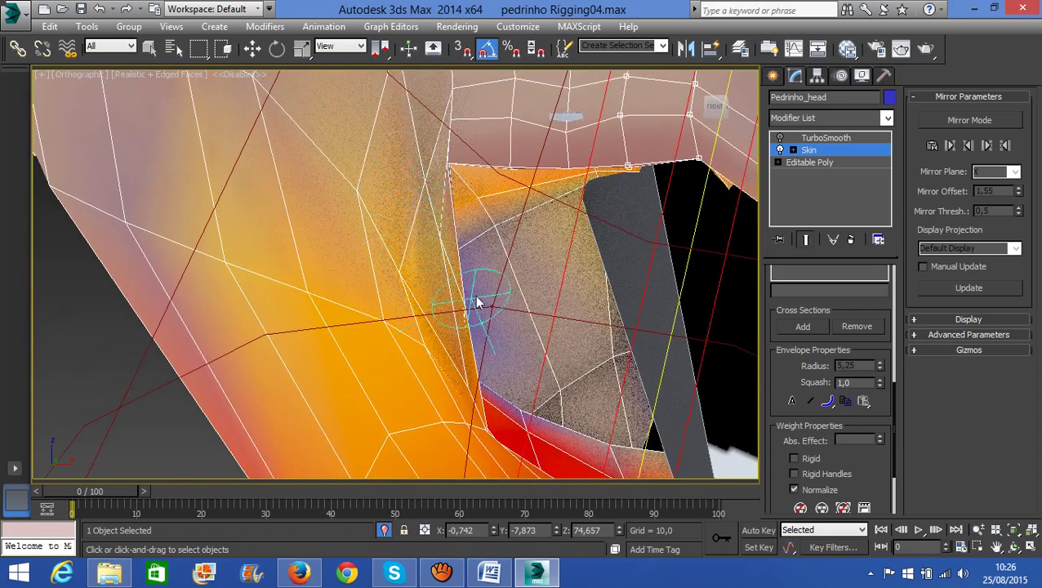
{"action": "middle_click_drag", "start_coordinate": [477, 298], "coordinate": [514, 305], "text": "alt"}
{"action": "scroll", "coordinate": [592, 343], "scroll_direction": "down", "scroll_amount": 5}
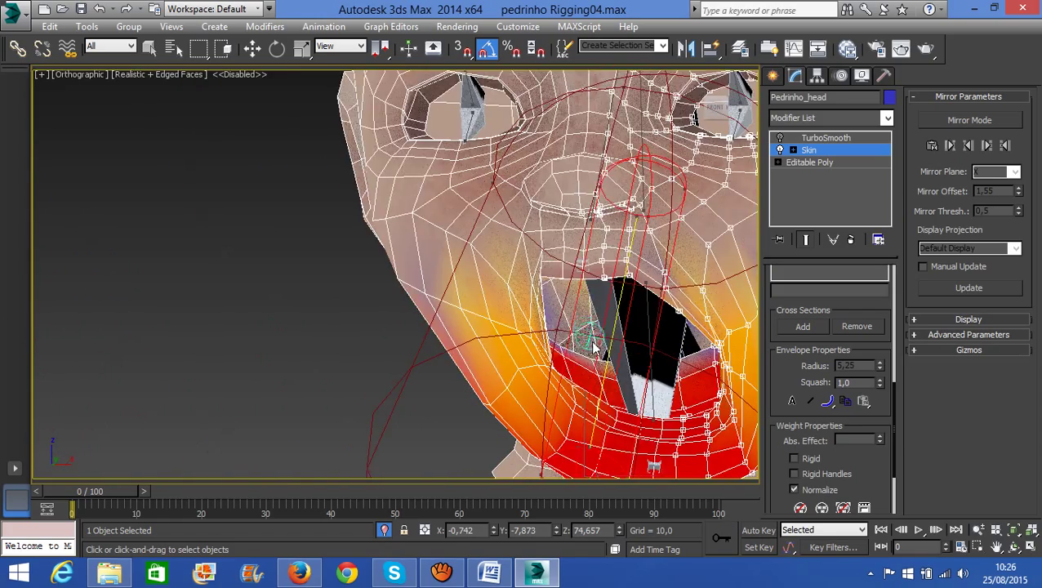
{"action": "middle_click_drag", "start_coordinate": [592, 347], "coordinate": [677, 351], "text": "alt"}
{"action": "scroll", "coordinate": [673, 347], "scroll_direction": "up", "scroll_amount": 5}
{"action": "mouse_move", "coordinate": [665, 308]}
{"action": "left_mouse_down"}
{"action": "mouse_move", "coordinate": [622, 231]}
{"action": "mouse_move", "coordinate": [632, 252]}
{"action": "left_mouse_up"}
{"action": "middle_click_drag", "start_coordinate": [641, 288], "coordinate": [563, 282], "text": "alt"}
{"action": "scroll", "coordinate": [400, 270], "scroll_direction": "up", "scroll_amount": 5}
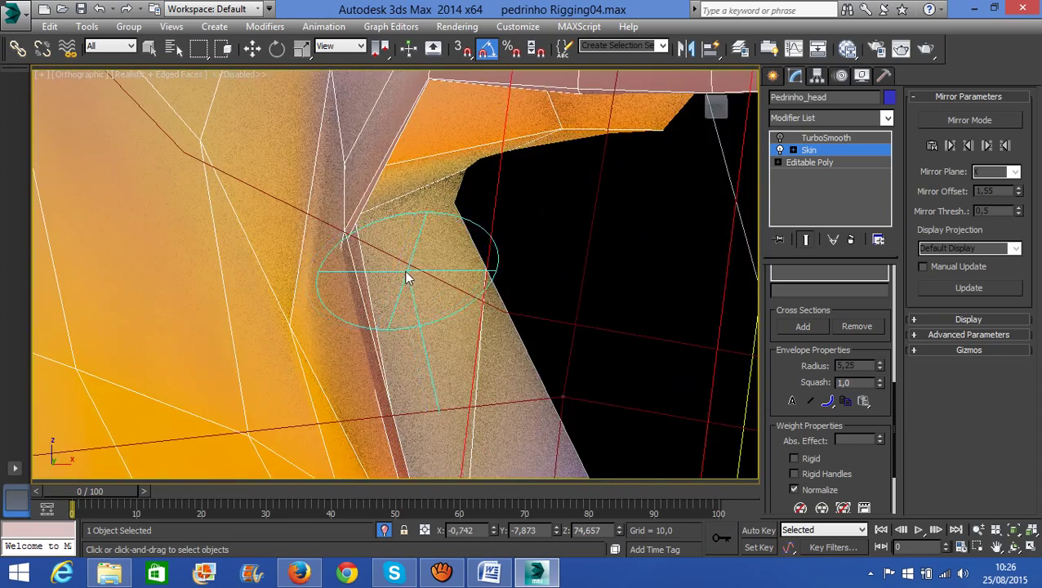
{"action": "middle_click_drag", "start_coordinate": [405, 272], "coordinate": [380, 278], "text": "alt"}
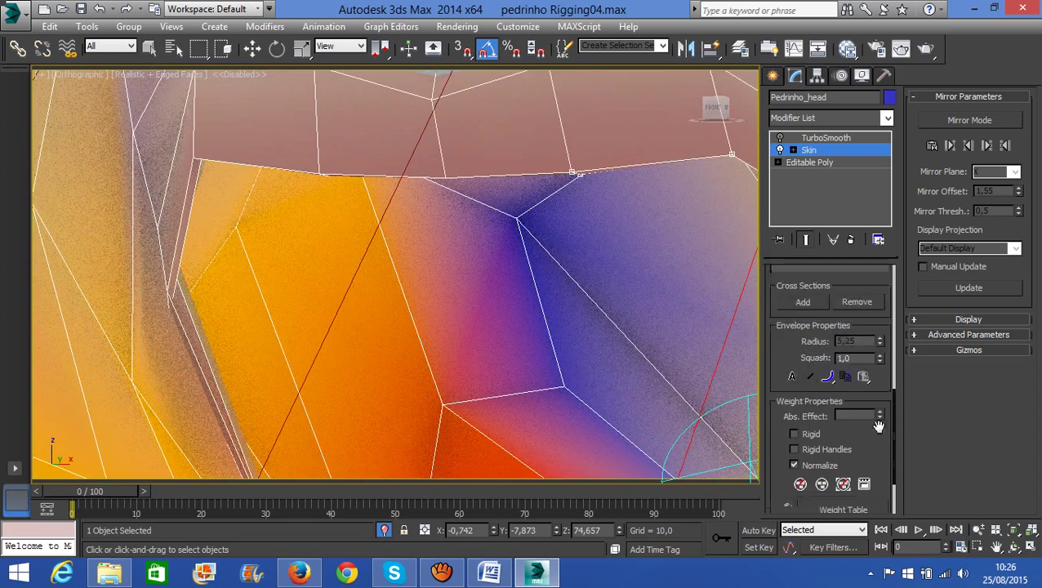
Set the weight painting brush to a maximum strength of 0,05 and a maximum size of 0,2.
{"action": "scroll", "coordinate": [874, 481], "scroll_direction": "down", "scroll_amount": 4}
{"action": "left_click", "coordinate": [870, 467]}
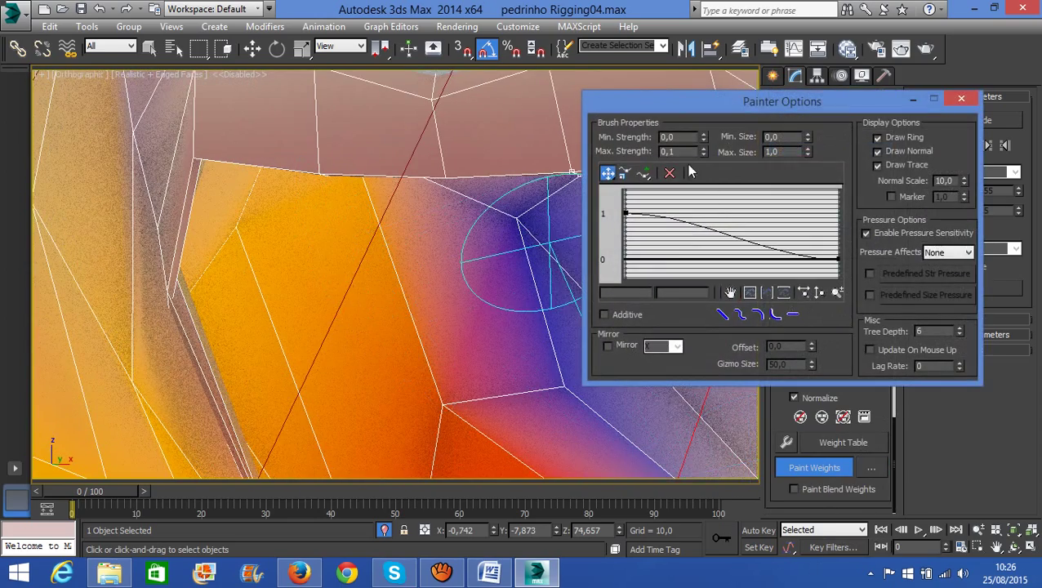
{"action": "double_click", "coordinate": [669, 152]}
{"action": "mouse_move", "coordinate": [232, 330]}
{"action": "middle_mouse_down", "text": "alt"}
{"action": "mouse_move", "coordinate": [172, 334]}
{"action": "mouse_move", "coordinate": [922, 246]}
{"action": "middle_mouse_up", "text": "alt"}
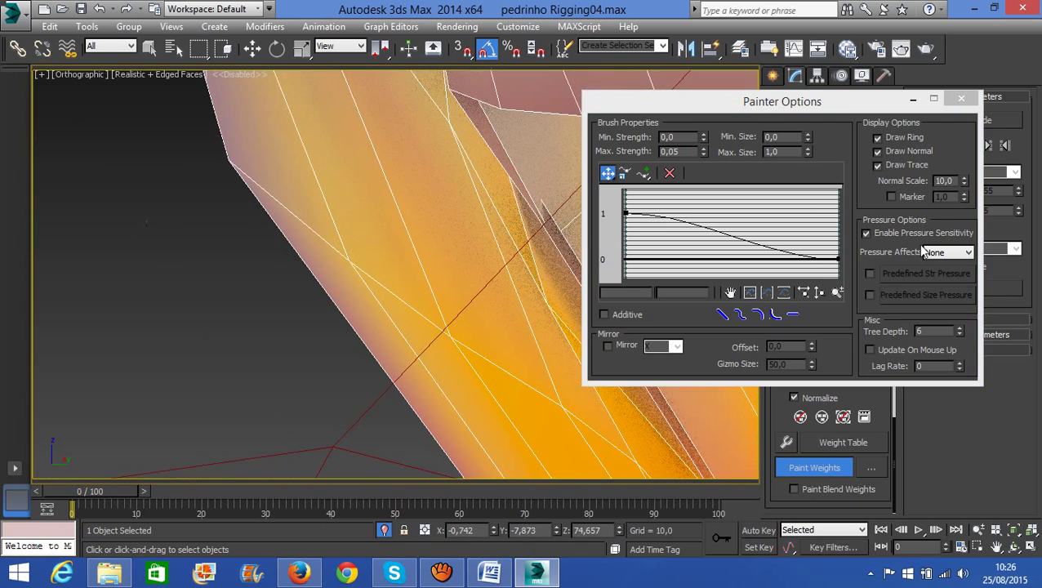
{"action": "left_click_drag", "start_coordinate": [786, 153], "coordinate": [720, 144]}
{"action": "type", "text": ","}
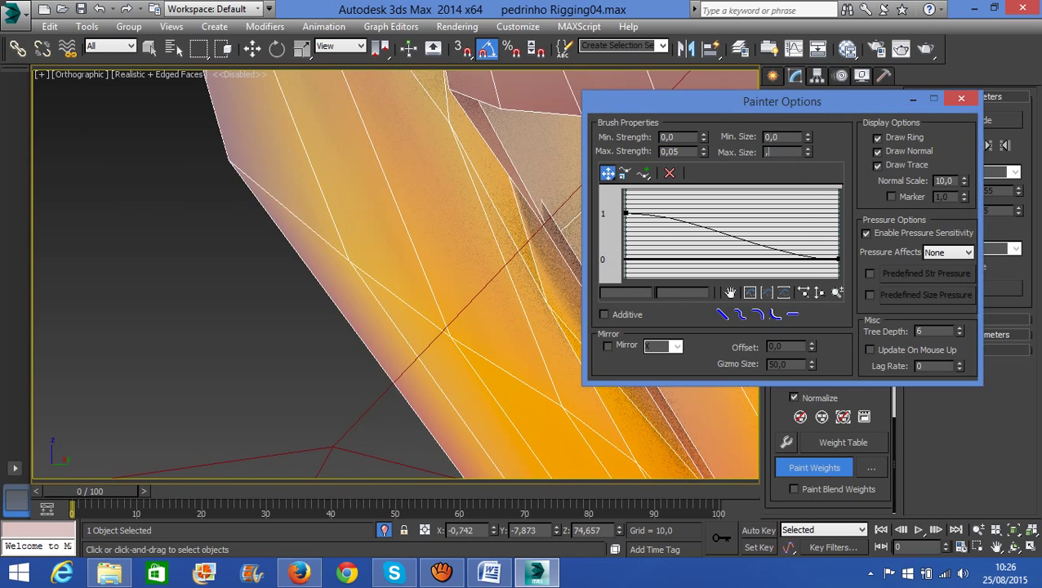
{"action": "type", "text": "0,2"}
Touch up the lower jaw weights with the small brush along the crease inside the character's right mouth corner.
{"action": "scroll", "coordinate": [523, 263], "scroll_direction": "up", "scroll_amount": 3}
{"action": "scroll", "coordinate": [522, 263], "scroll_direction": "up", "scroll_amount": 6}
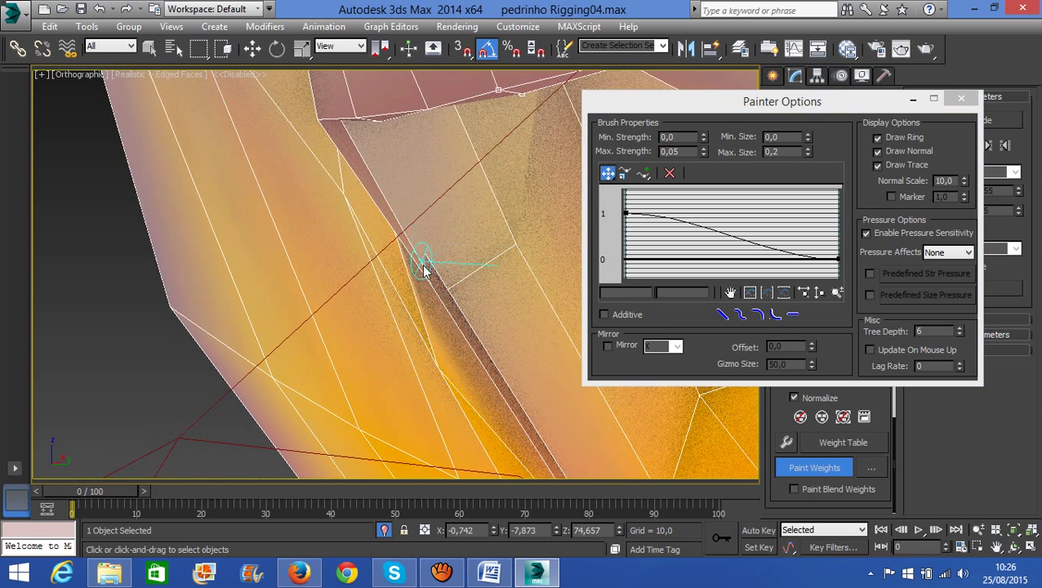
{"action": "scroll", "coordinate": [432, 282], "scroll_direction": "down", "scroll_amount": 4}
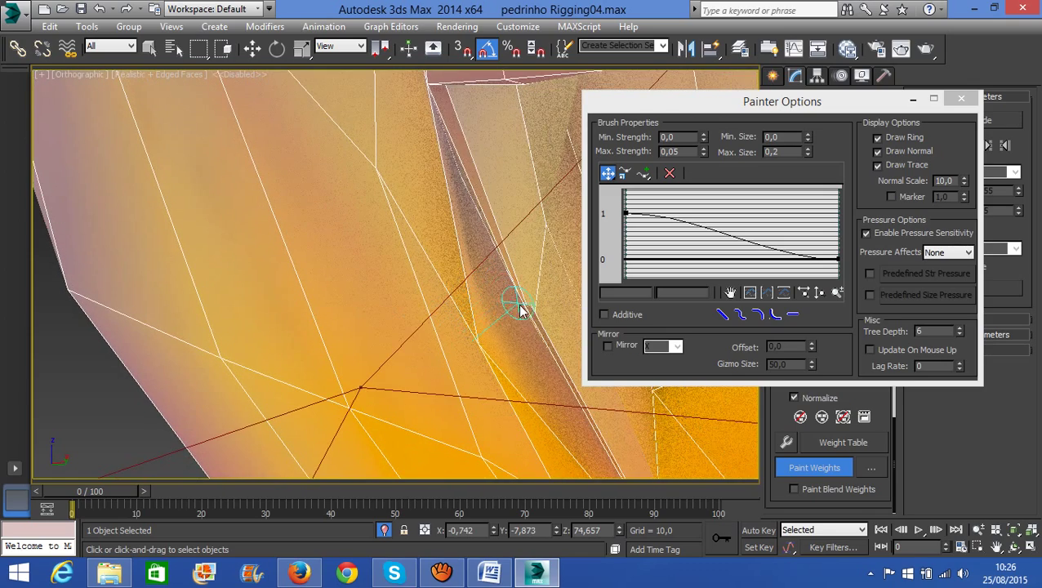
{"action": "scroll", "coordinate": [511, 319], "scroll_direction": "down", "scroll_amount": 3}
{"action": "left_click", "coordinate": [467, 354]}
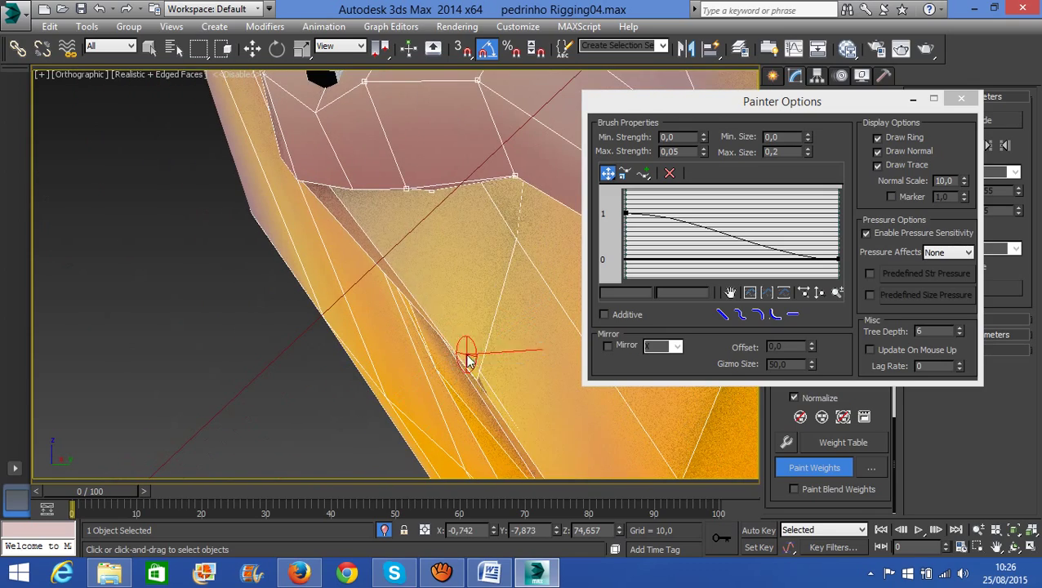
{"action": "scroll", "coordinate": [487, 408], "scroll_direction": "up", "scroll_amount": 5}
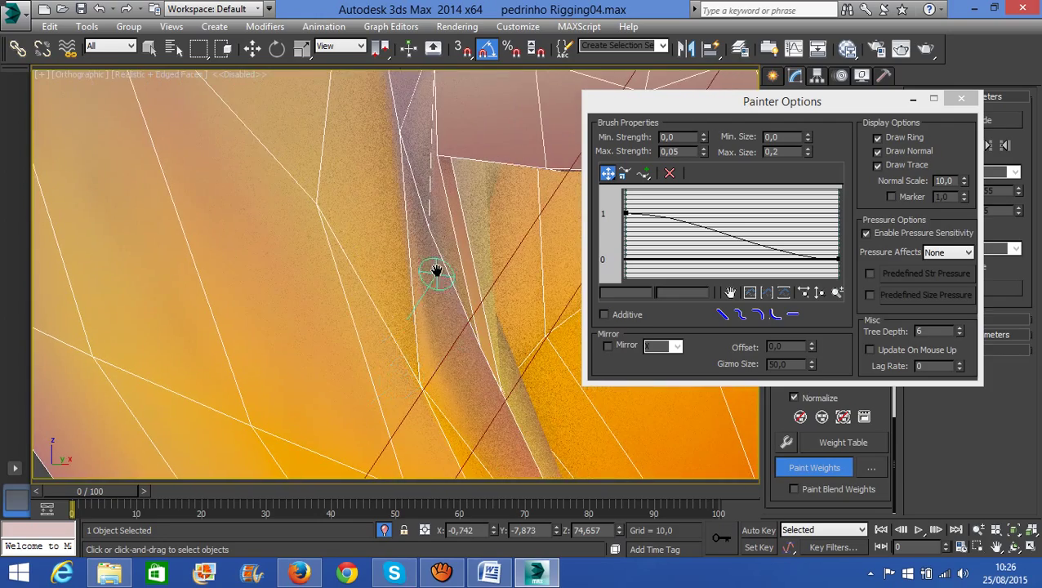
{"action": "middle_click_drag", "start_coordinate": [481, 379], "coordinate": [454, 369], "text": "alt"}
{"action": "scroll", "coordinate": [454, 375], "scroll_direction": "down", "scroll_amount": 6}
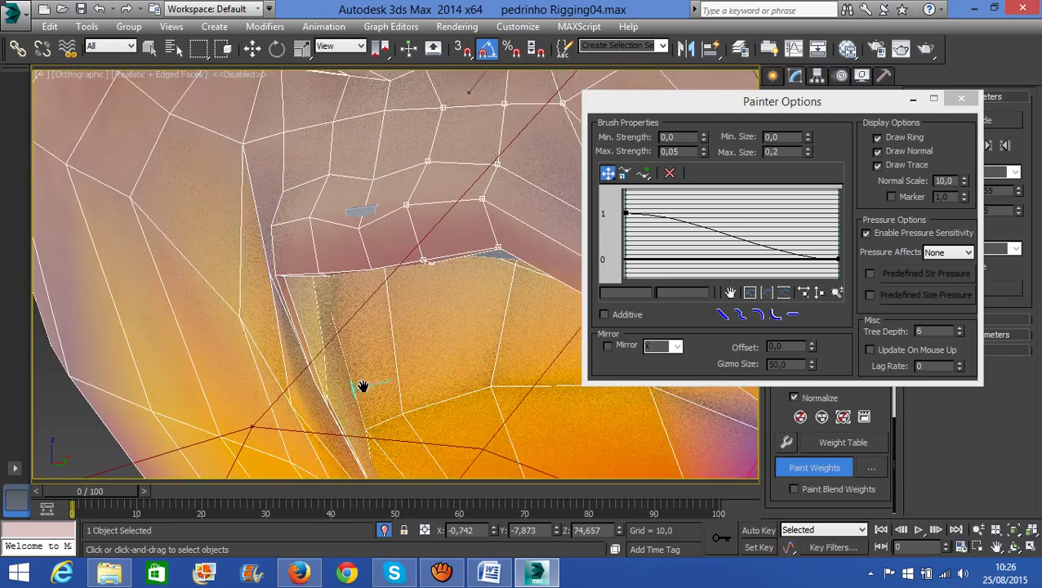
{"action": "scroll", "coordinate": [473, 382], "scroll_direction": "up", "scroll_amount": 5}
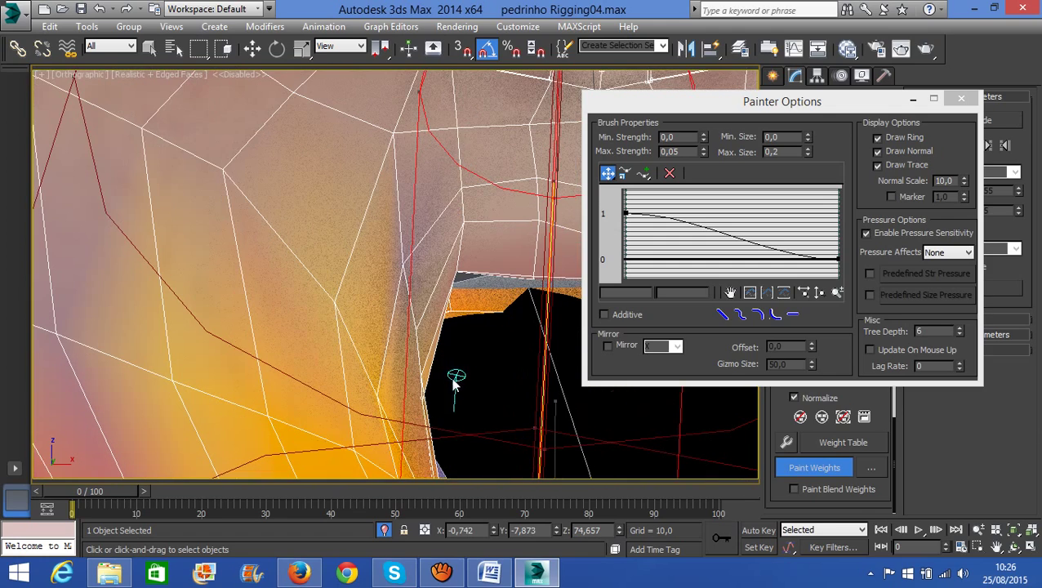
Refine the lower jaw weights around the upper lip corner and inner lip edge on the character's right side.
{"action": "scroll", "coordinate": [461, 302], "scroll_direction": "up", "scroll_amount": 3}
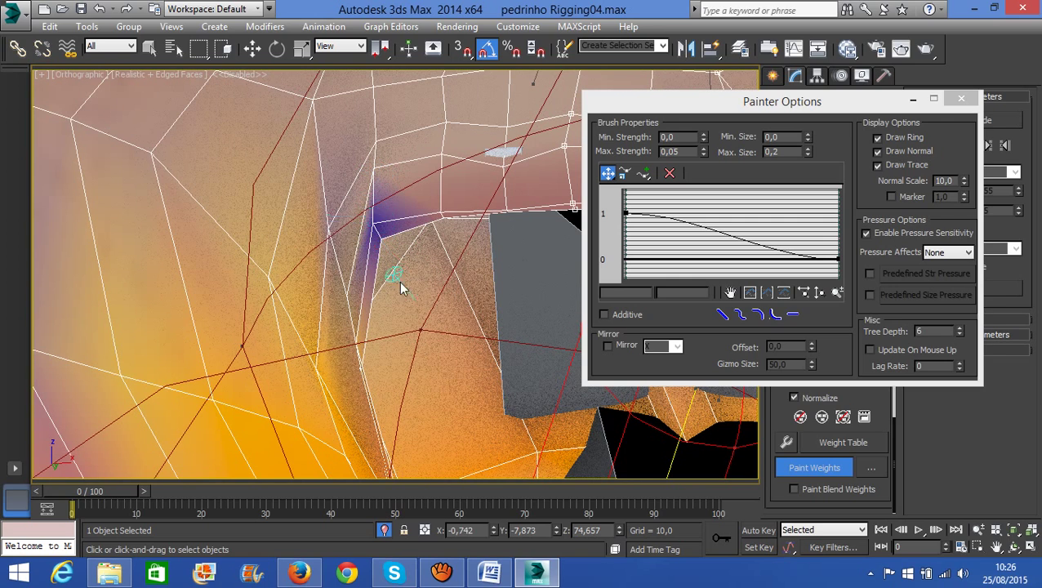
{"action": "middle_click_drag", "start_coordinate": [400, 283], "coordinate": [437, 297], "text": "alt"}
{"action": "middle_click_drag", "start_coordinate": [477, 325], "coordinate": [256, 361]}
{"action": "scroll", "coordinate": [348, 387], "scroll_direction": "up", "scroll_amount": 3}
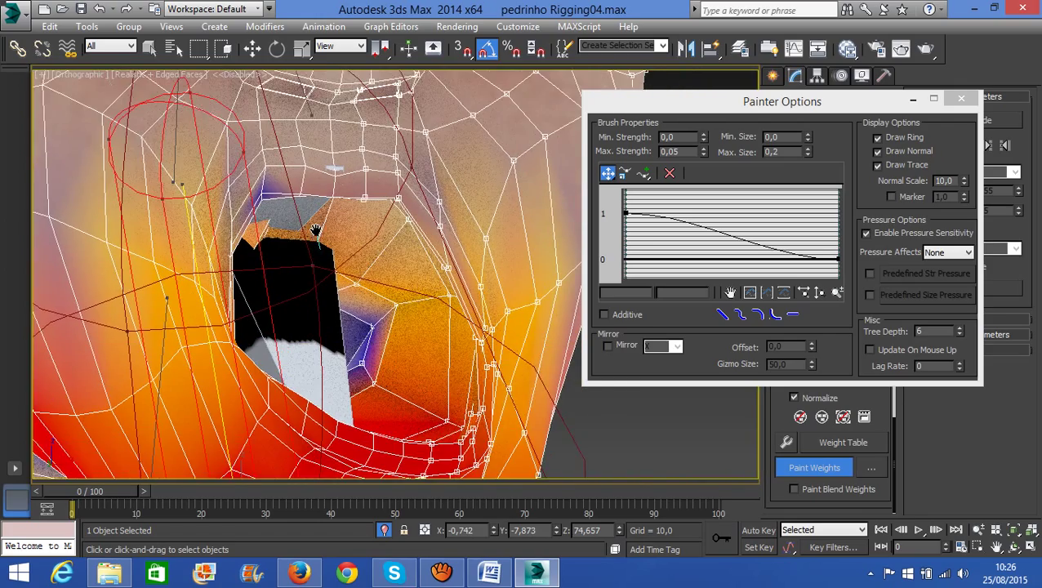
{"action": "scroll", "coordinate": [318, 269], "scroll_direction": "up", "scroll_amount": 4}
{"action": "scroll", "coordinate": [209, 277], "scroll_direction": "up", "scroll_amount": 2}
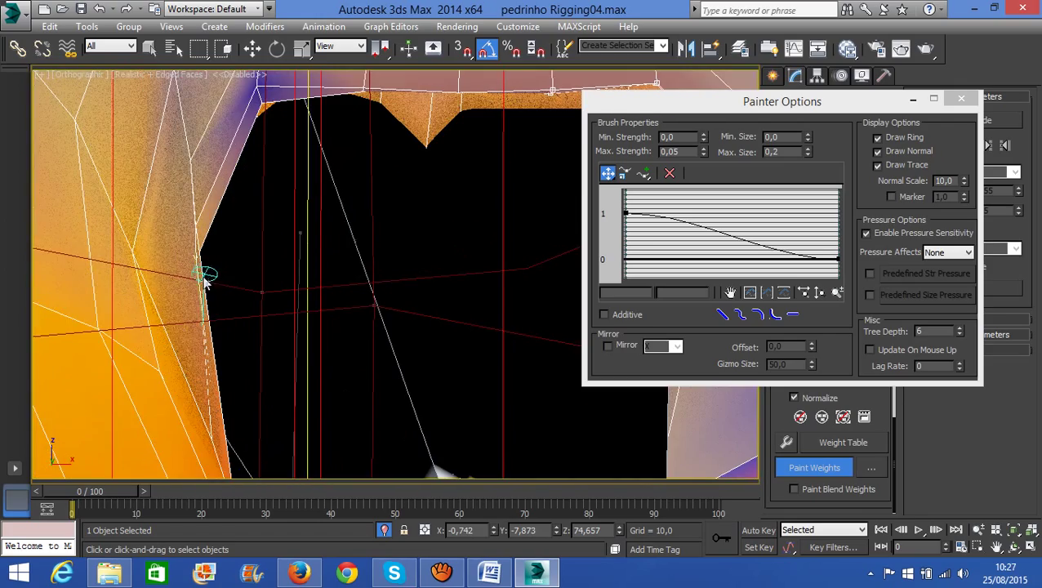
{"action": "right_click", "coordinate": [217, 269]}
{"action": "scroll", "coordinate": [378, 343], "scroll_direction": "down", "scroll_amount": 6}
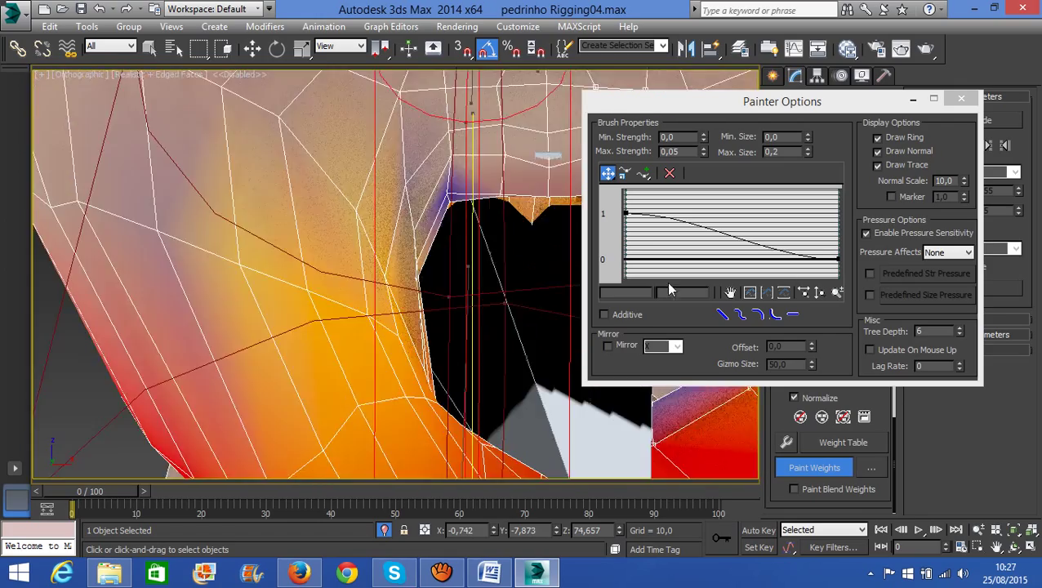
Close the painter options and turn on the head's TurboSmooth modifier to preview the smoothed mouth.
{"action": "left_click", "coordinate": [960, 99]}
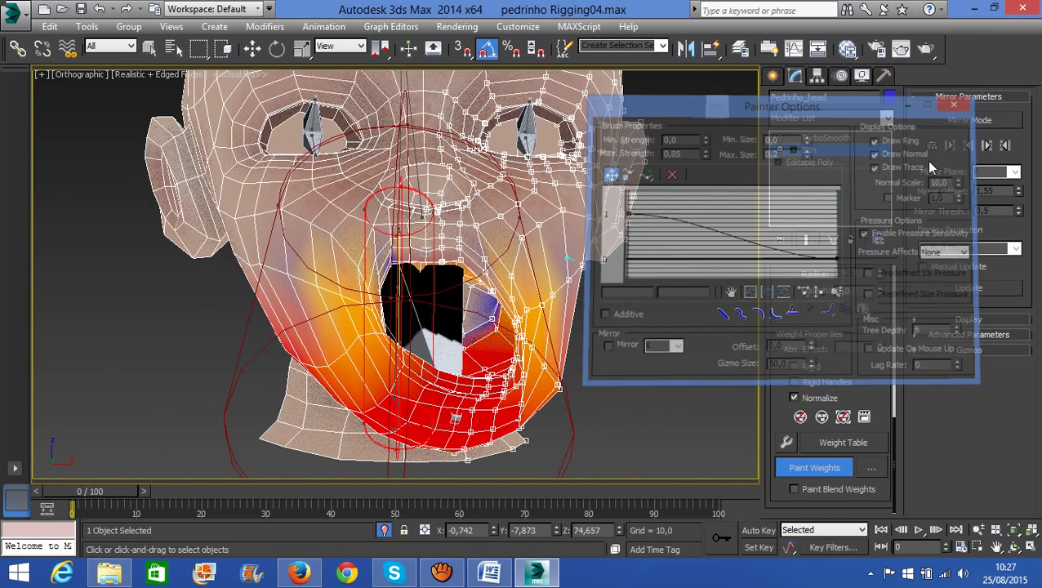
{"action": "left_click", "coordinate": [779, 138]}
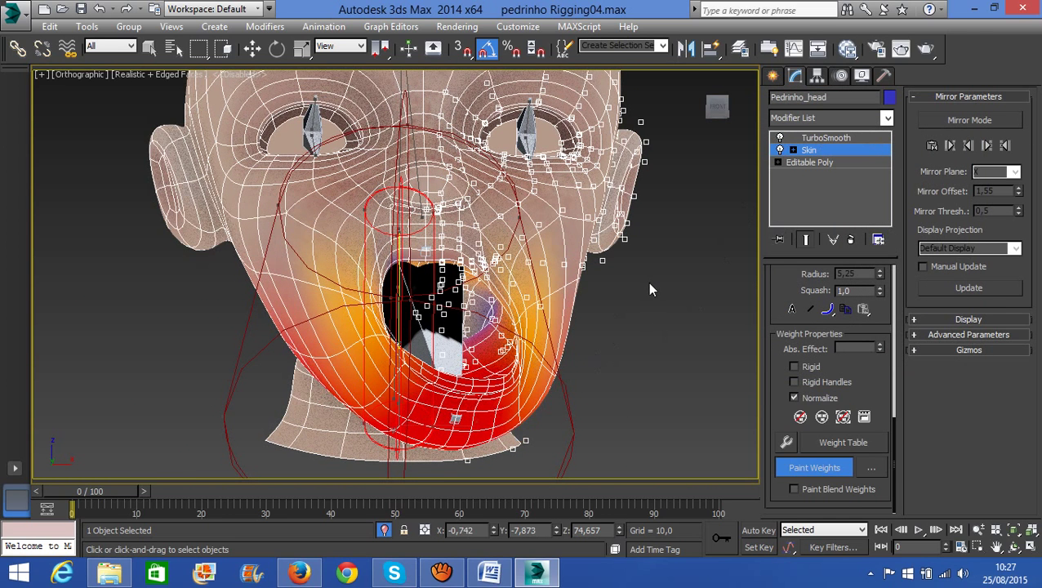
{"action": "middle_click_drag", "start_coordinate": [445, 421], "coordinate": [431, 397], "text": "alt"}
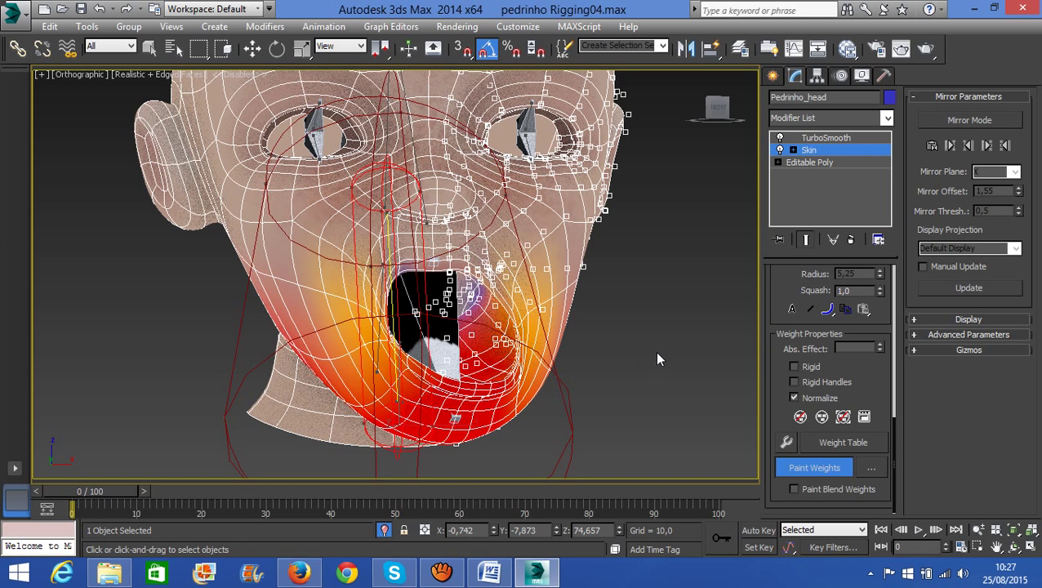
Leave the weight editing, return the lower jaw bone to its closed-mouth pose, and frame the head in the front view.
{"action": "left_click", "coordinate": [847, 140]}
{"action": "left_click", "coordinate": [550, 366]}
{"action": "key", "text": "w"}
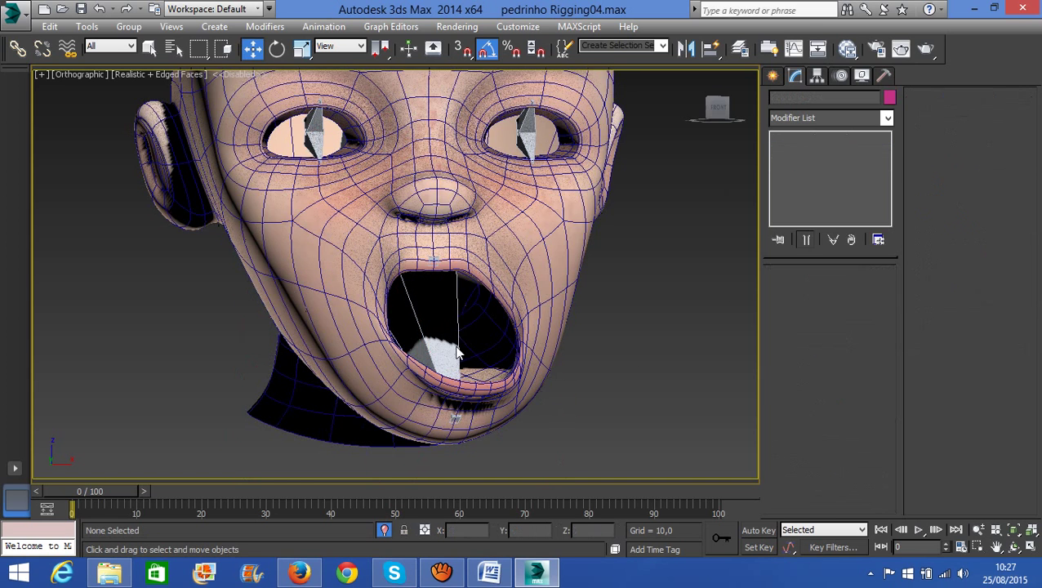
{"action": "left_click", "coordinate": [437, 328]}
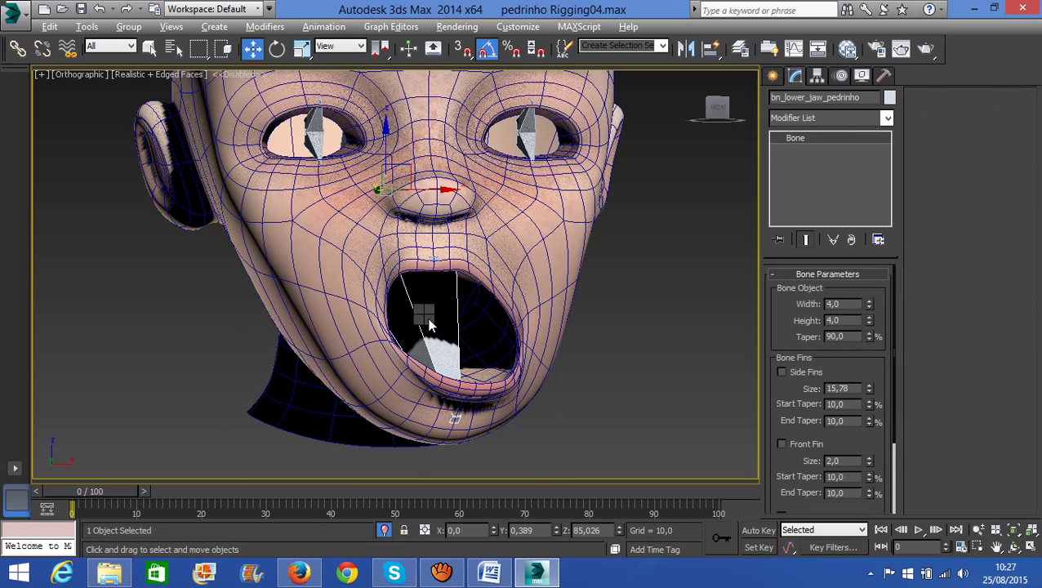
{"action": "right_click", "coordinate": [424, 307]}
{"action": "left_click", "coordinate": [388, 287]}
{"action": "left_click", "coordinate": [573, 357]}
{"action": "key", "text": "f"}
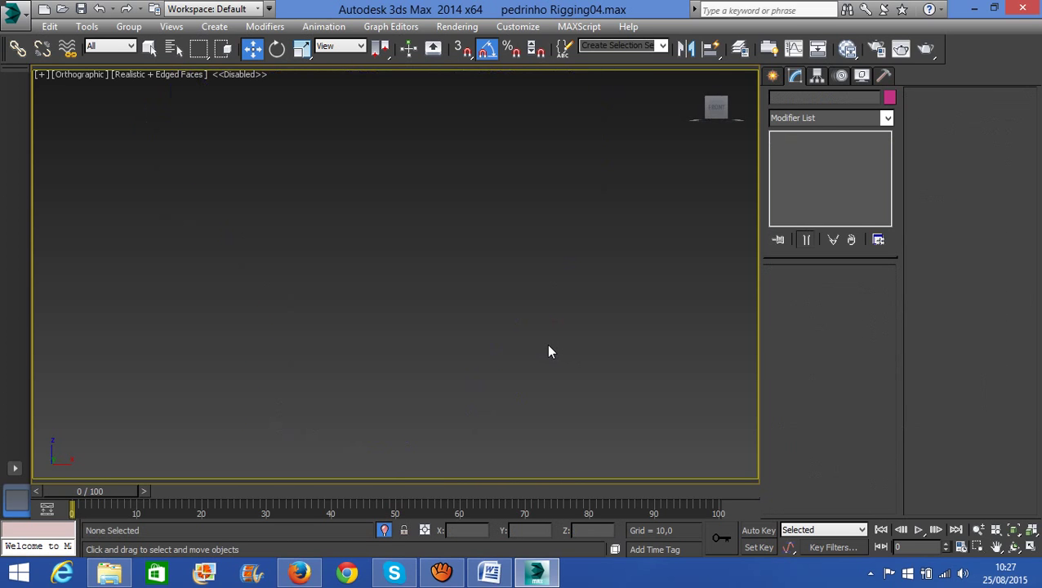
{"action": "middle_click_drag", "start_coordinate": [491, 318], "coordinate": [494, 333]}
{"action": "key", "text": "z"}
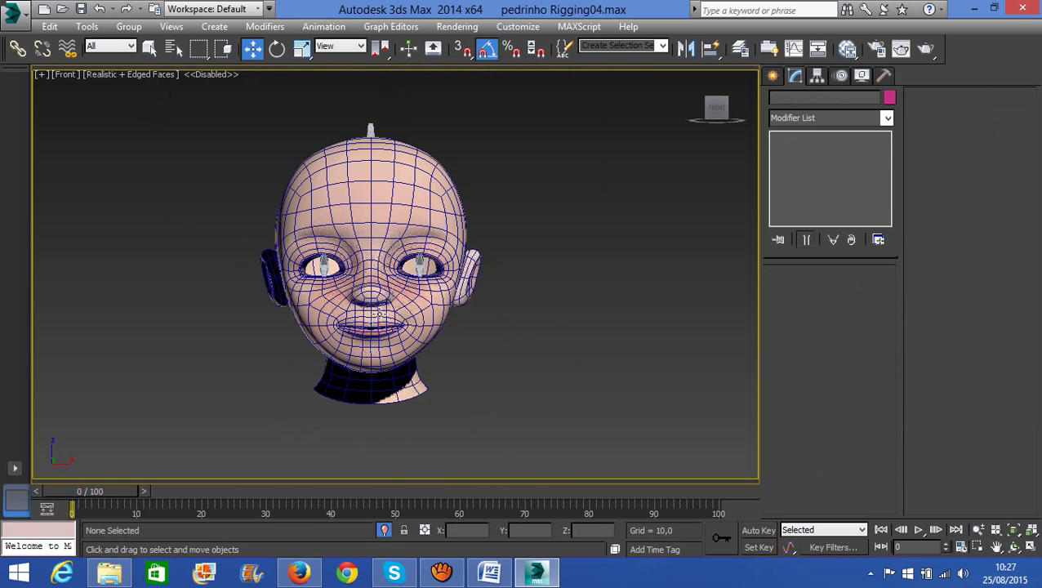
Select the lower jaw bone, rotate it downward to test the smoothed mouth opening, and undo that rotation.
{"action": "left_click", "coordinate": [359, 409]}
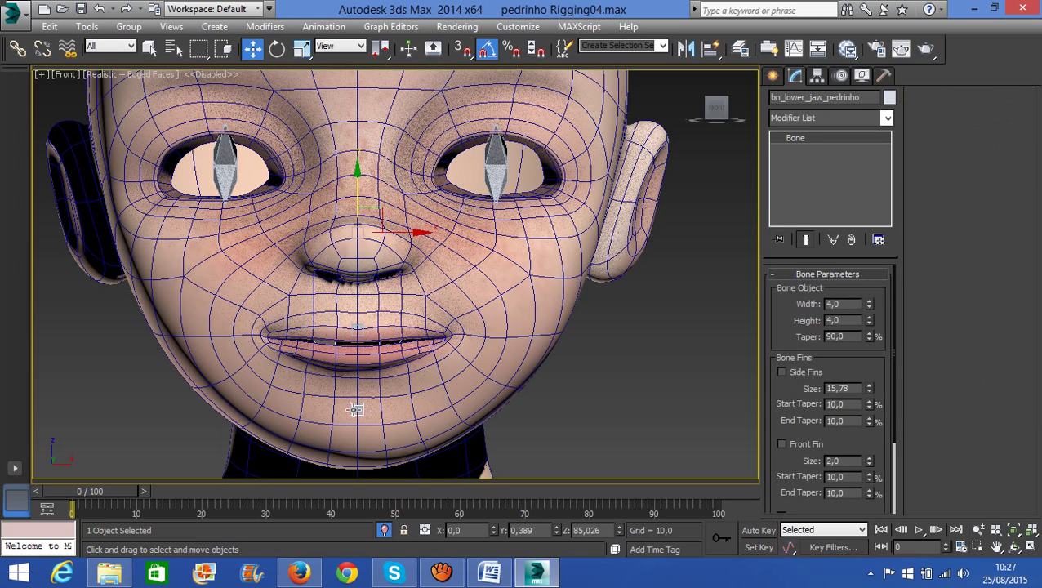
{"action": "left_click", "coordinate": [276, 48]}
{"action": "left_click_drag", "start_coordinate": [376, 207], "coordinate": [378, 233]}
{"action": "middle_click_drag", "start_coordinate": [496, 350], "coordinate": [509, 233]}
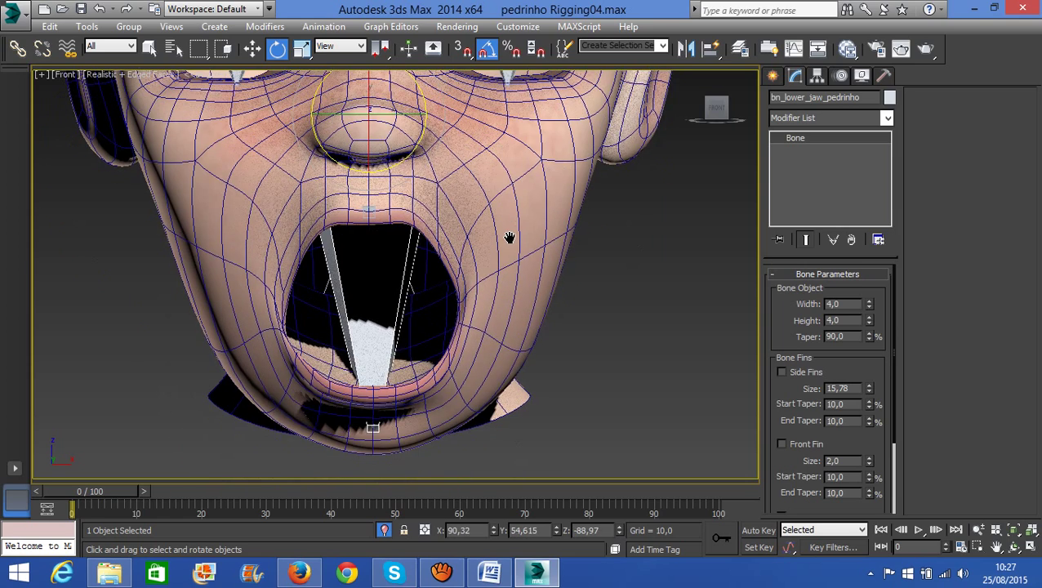
{"action": "key", "text": "ctrl+z"}
Test a sideways rotation of the lower jaw bone, undo it, and rotate the jaw straight down to open the mouth.
{"action": "left_click_drag", "start_coordinate": [369, 85], "coordinate": [399, 108]}
{"action": "key", "text": "ctrl+z"}
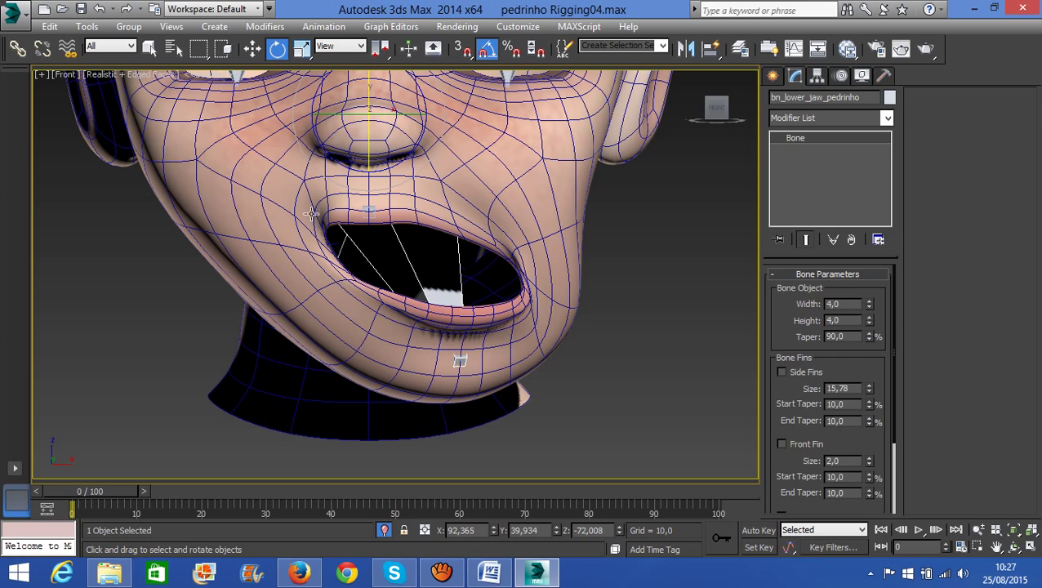
{"action": "key", "text": "ctrl+z"}
{"action": "left_click_drag", "start_coordinate": [367, 88], "coordinate": [366, 181]}
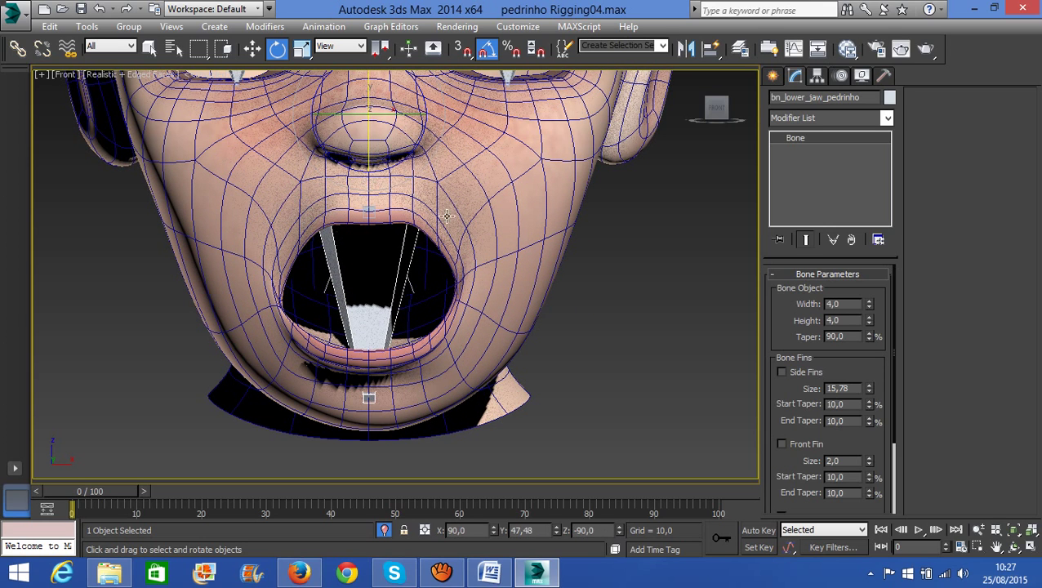
Select the head and return to its Skin modifier with the mouth open, viewing the face from the side.
{"action": "middle_click_drag", "start_coordinate": [441, 237], "coordinate": [383, 244], "text": "alt"}
{"action": "left_click", "coordinate": [342, 229]}
{"action": "left_click", "coordinate": [806, 150]}
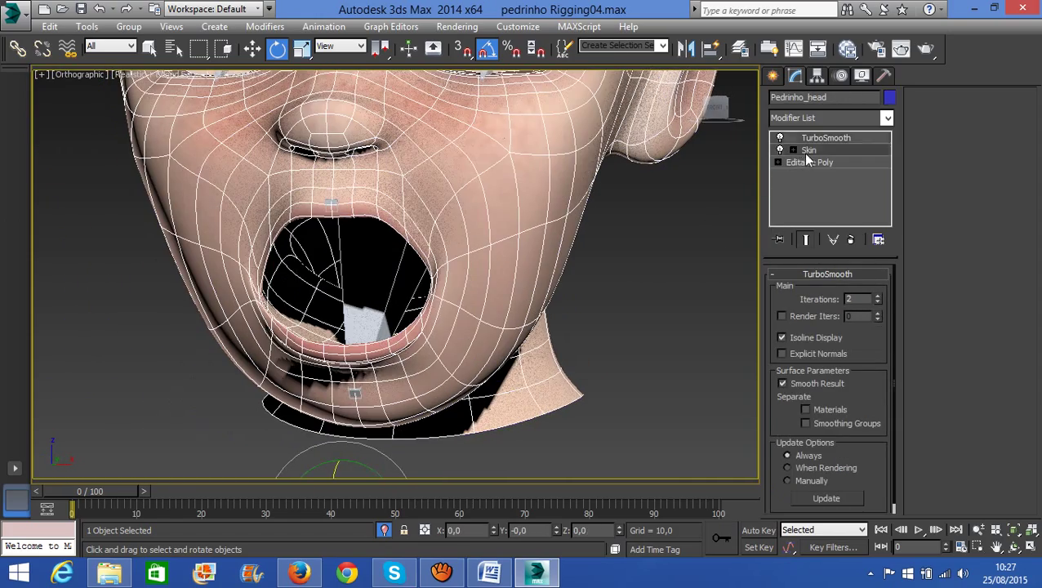
{"action": "middle_click_drag", "start_coordinate": [429, 191], "coordinate": [438, 309], "text": "alt"}
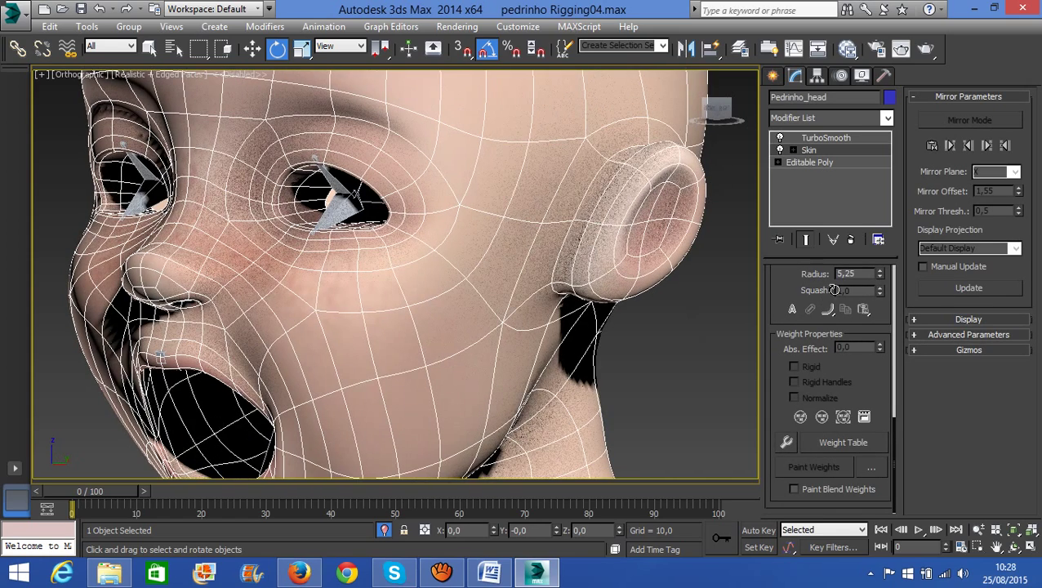
Enter envelope editing on the head's Skin modifier with TurboSmooth switched off, and select the lower jaw bone's envelope.
{"action": "scroll", "coordinate": [786, 282], "scroll_direction": "up", "scroll_amount": 6}
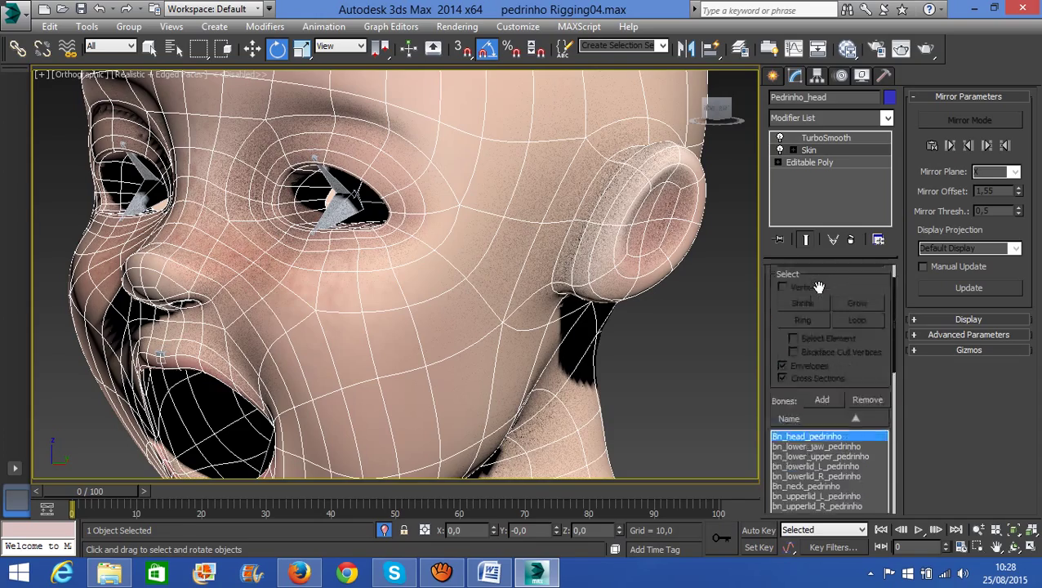
{"action": "left_click", "coordinate": [830, 294]}
{"action": "left_click", "coordinate": [779, 138]}
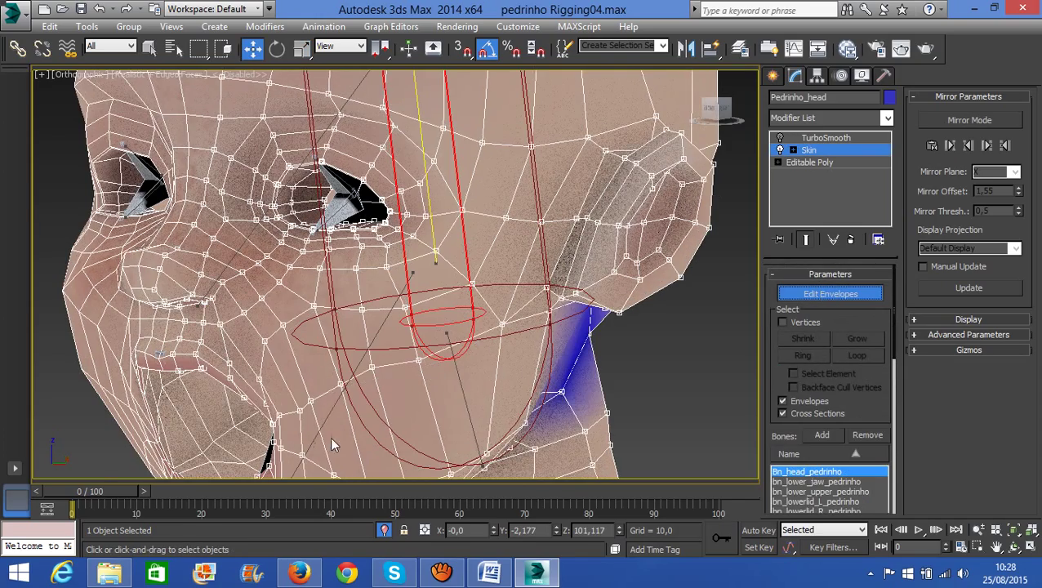
{"action": "left_click", "coordinate": [327, 412]}
{"action": "middle_click_drag", "start_coordinate": [364, 410], "coordinate": [430, 387], "text": "alt"}
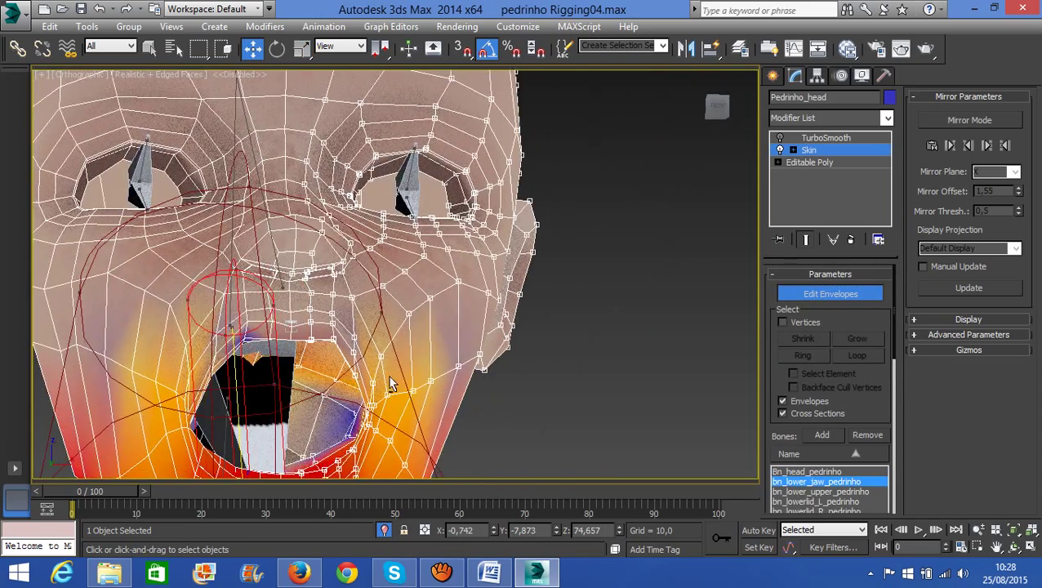
Select the bn_lower_upper_pedrinho bone's envelope, activate Paint Weights, and open its painter options.
{"action": "scroll", "coordinate": [386, 375], "scroll_direction": "up", "scroll_amount": 4}
{"action": "scroll", "coordinate": [383, 374], "scroll_direction": "down", "scroll_amount": 6}
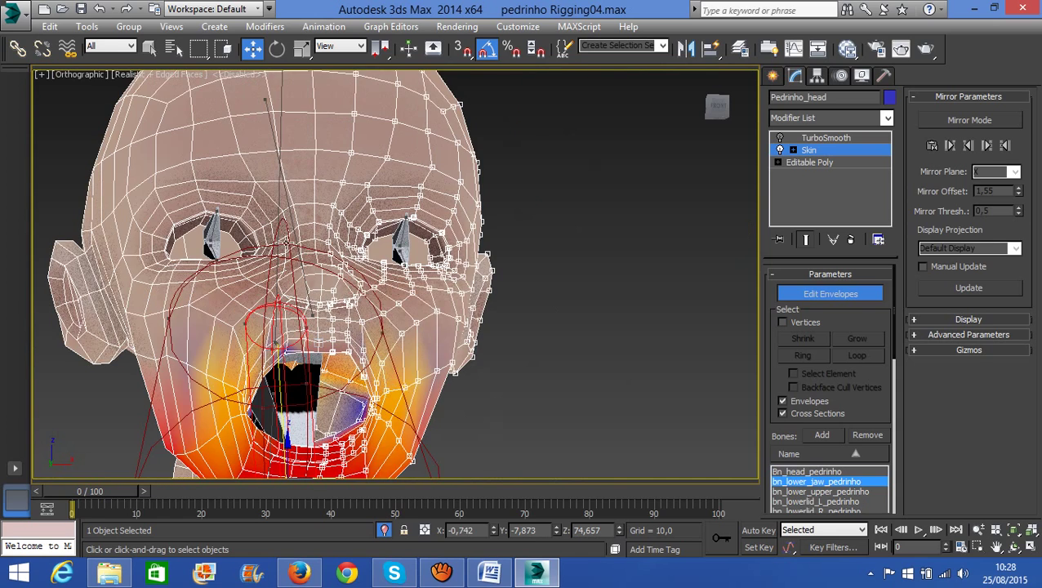
{"action": "left_click", "coordinate": [338, 320]}
{"action": "scroll", "coordinate": [336, 326], "scroll_direction": "up", "scroll_amount": 2}
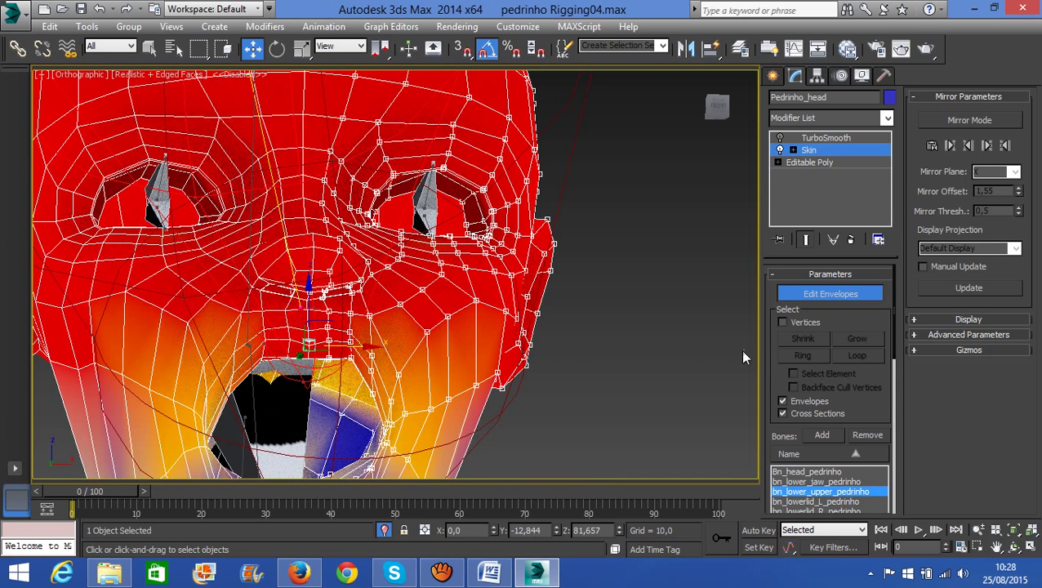
{"action": "scroll", "coordinate": [824, 457], "scroll_direction": "down", "scroll_amount": 6}
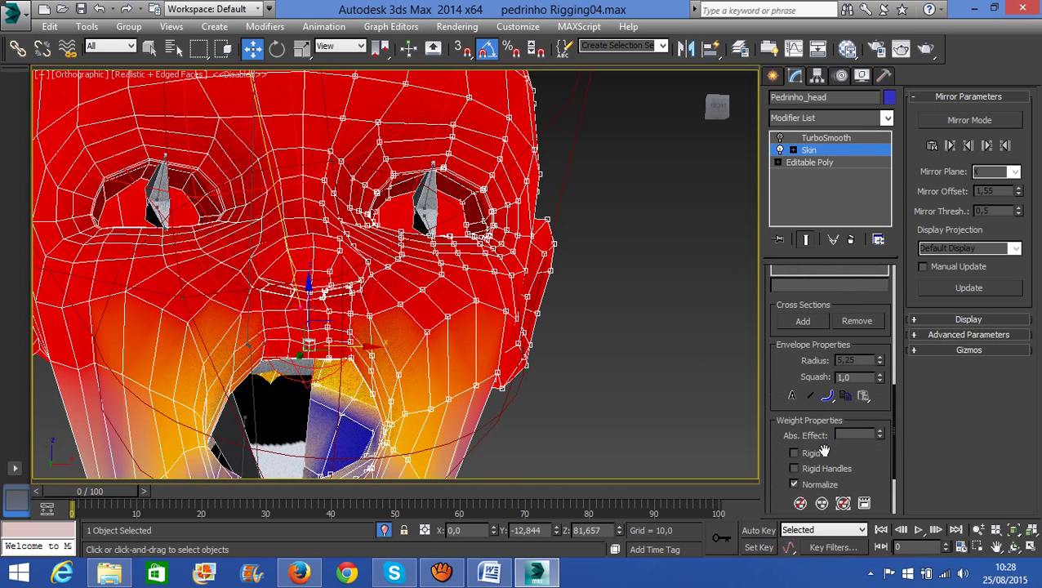
{"action": "left_click", "coordinate": [820, 466]}
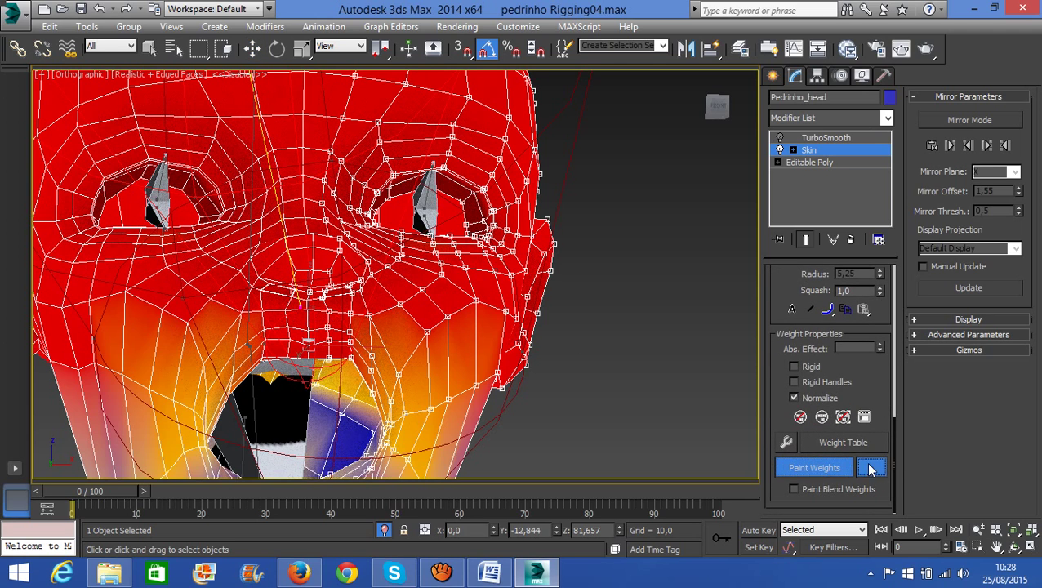
{"action": "left_click", "coordinate": [870, 468]}
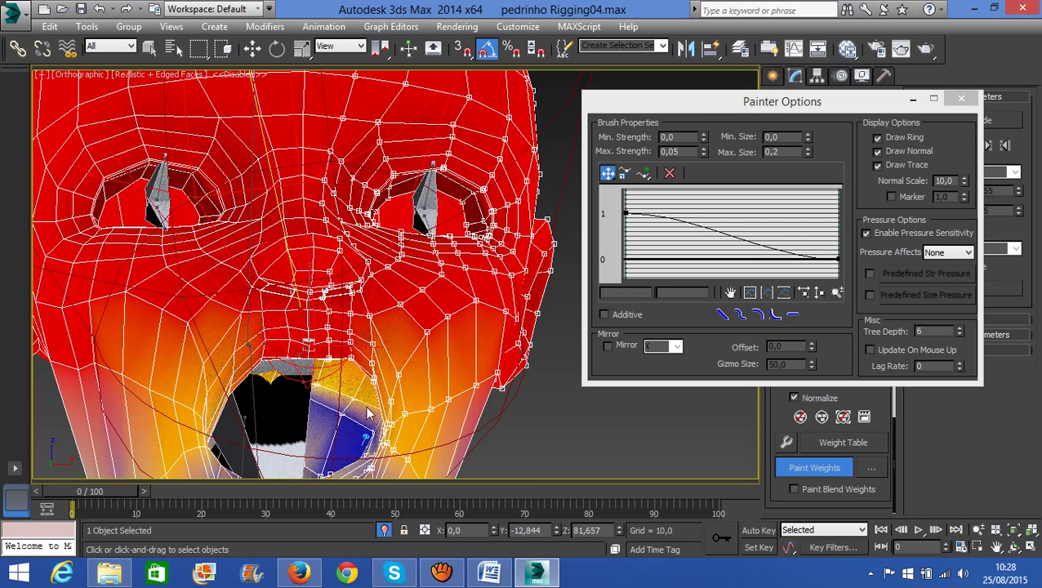
Examine this bone's weights on the upper lip and mouth corners from several angles, and close the painter options.
{"action": "middle_click_drag", "start_coordinate": [366, 411], "coordinate": [424, 377]}
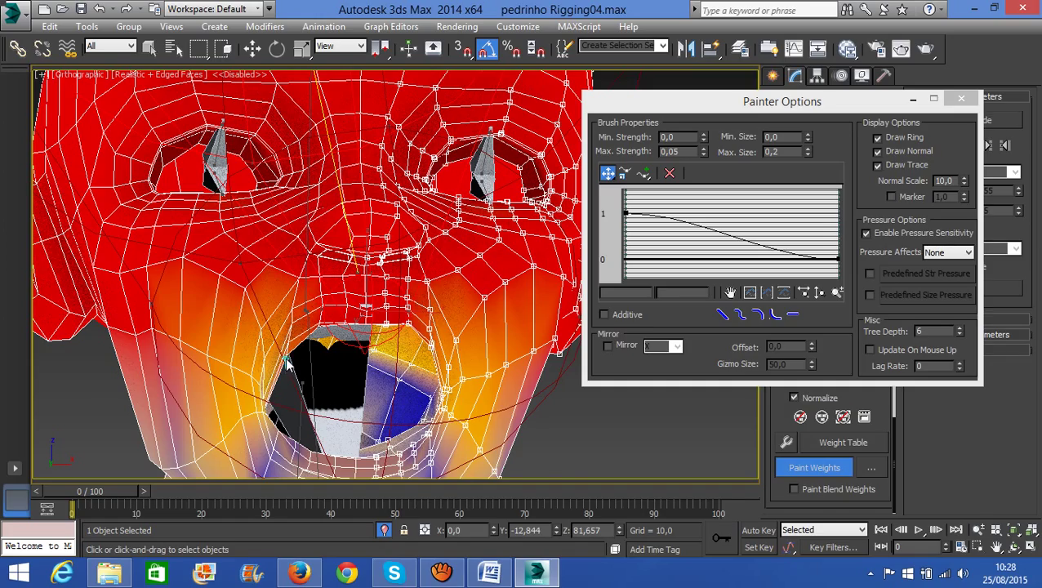
{"action": "mouse_move", "coordinate": [380, 357]}
{"action": "middle_mouse_down", "text": "alt"}
{"action": "mouse_move", "coordinate": [341, 341]}
{"action": "mouse_move", "coordinate": [338, 366]}
{"action": "mouse_move", "coordinate": [369, 406]}
{"action": "middle_mouse_up", "text": "alt"}
{"action": "scroll", "coordinate": [367, 406], "scroll_direction": "up", "scroll_amount": 5}
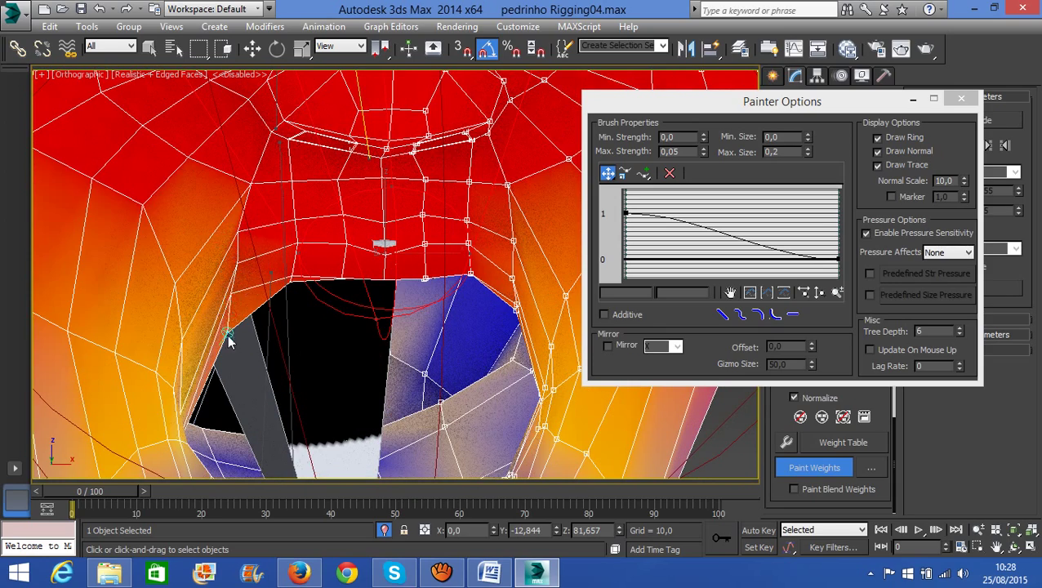
{"action": "middle_click_drag", "start_coordinate": [226, 337], "coordinate": [232, 325], "text": "alt"}
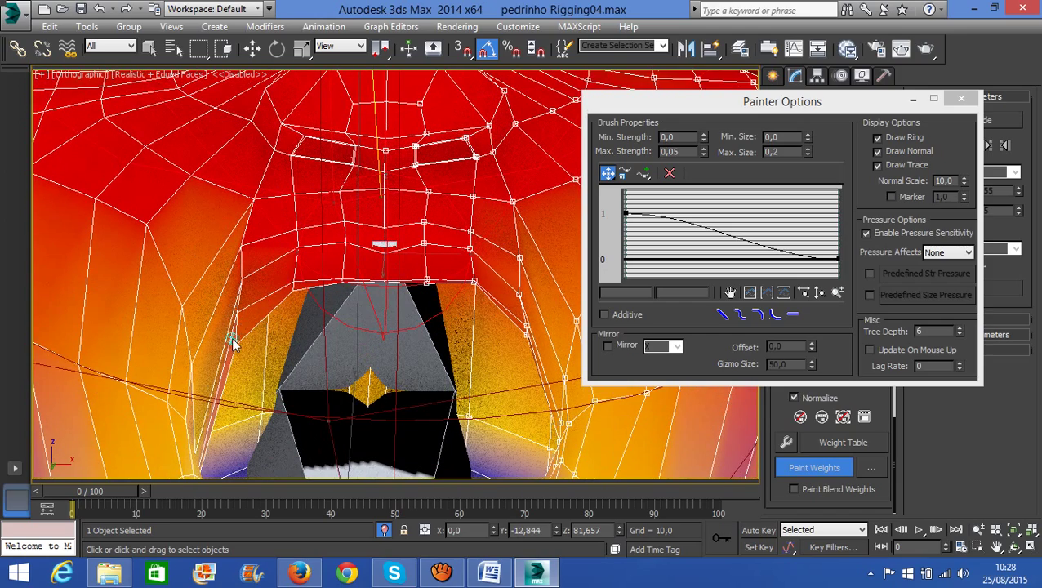
{"action": "middle_click_drag", "start_coordinate": [326, 348], "coordinate": [339, 389], "text": "alt"}
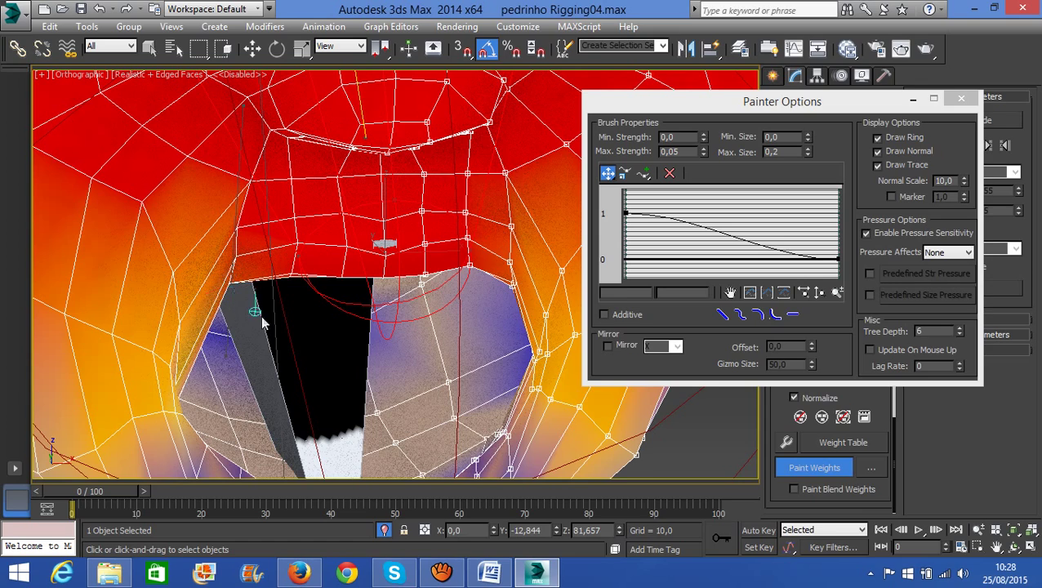
{"action": "middle_click_drag", "start_coordinate": [418, 376], "coordinate": [405, 377], "text": "alt"}
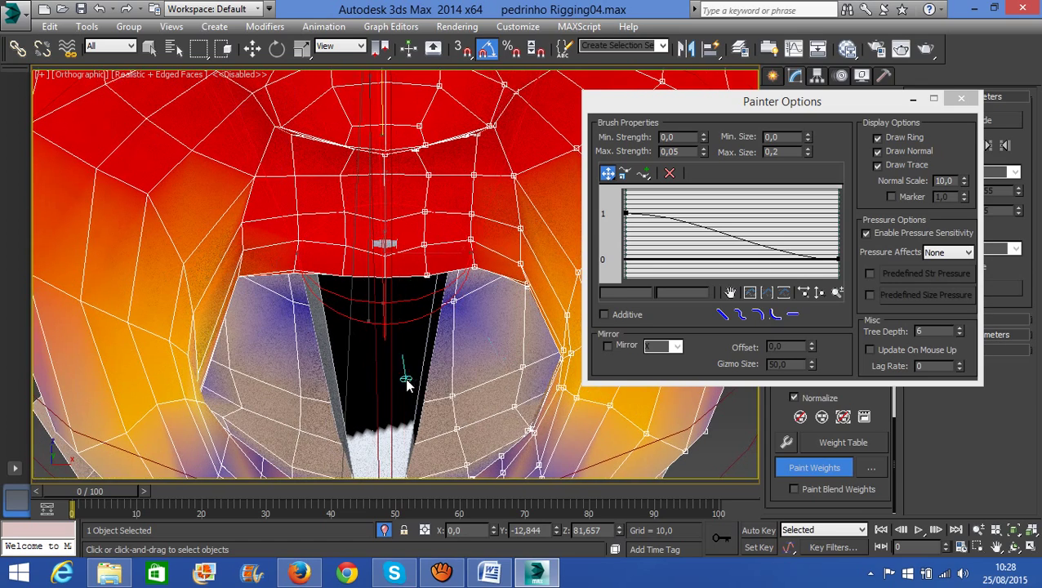
{"action": "left_click", "coordinate": [960, 99]}
{"action": "middle_click_drag", "start_coordinate": [591, 308], "coordinate": [599, 267], "text": "alt"}
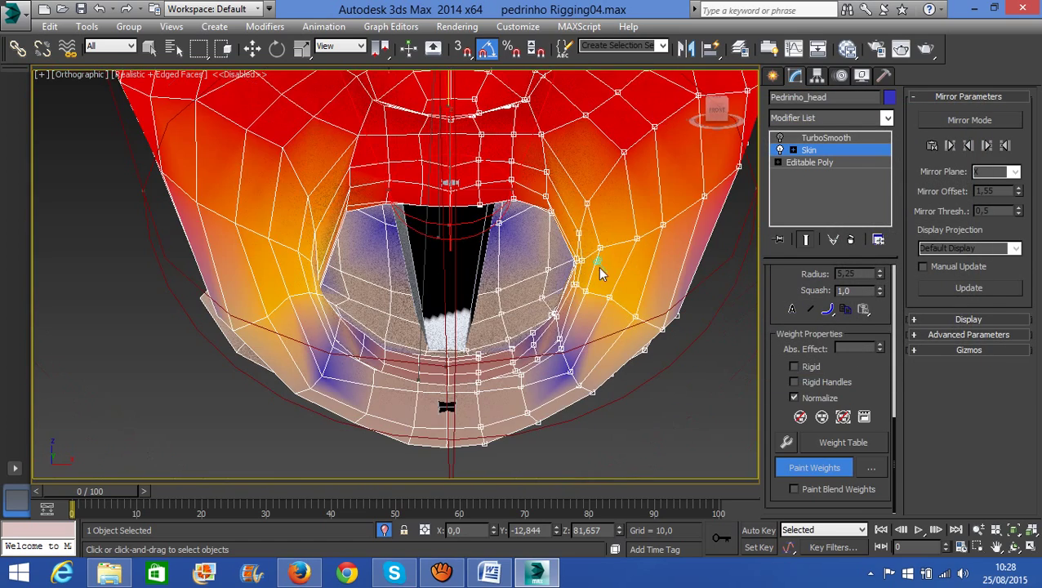
Mirror the vertex weights across the X plane from the blue side to the green side, and switch TurboSmooth back on.
{"action": "left_click", "coordinate": [1002, 123]}
{"action": "left_click", "coordinate": [1006, 145]}
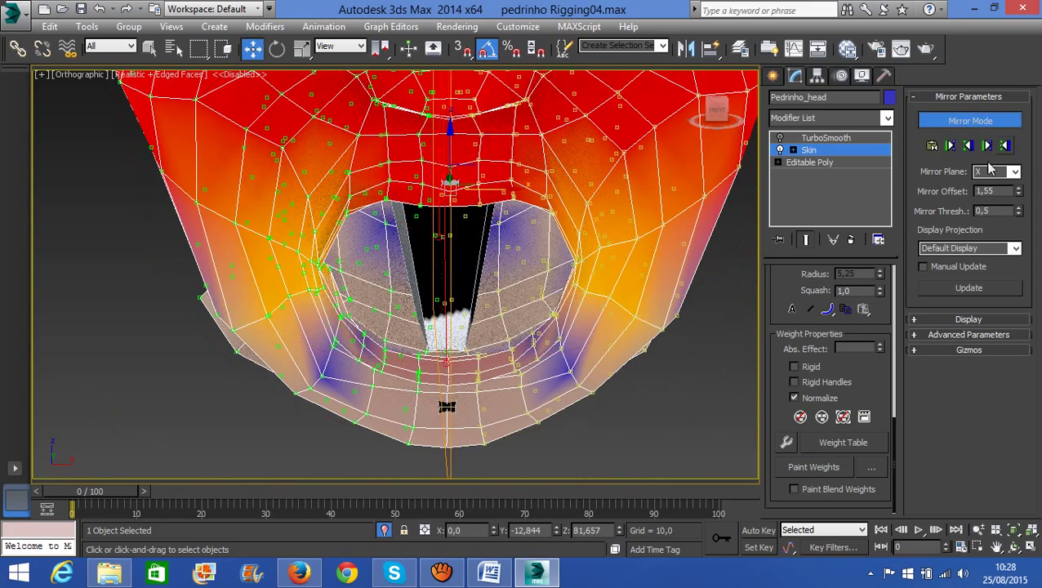
{"action": "middle_click_drag", "start_coordinate": [670, 276], "coordinate": [670, 310], "text": "alt"}
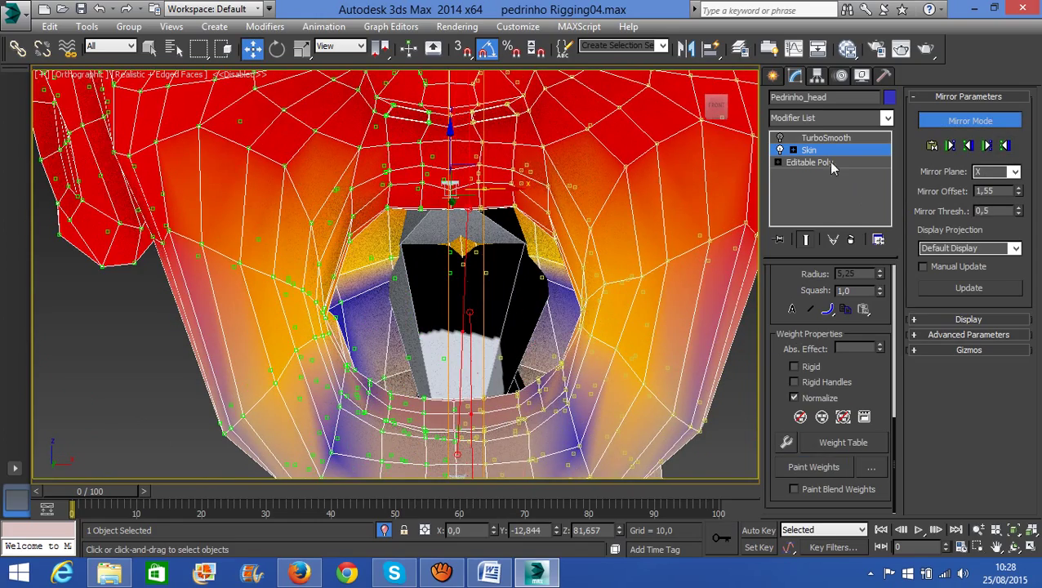
{"action": "left_click", "coordinate": [780, 138]}
{"action": "middle_click_drag", "start_coordinate": [613, 362], "coordinate": [662, 355], "text": "alt"}
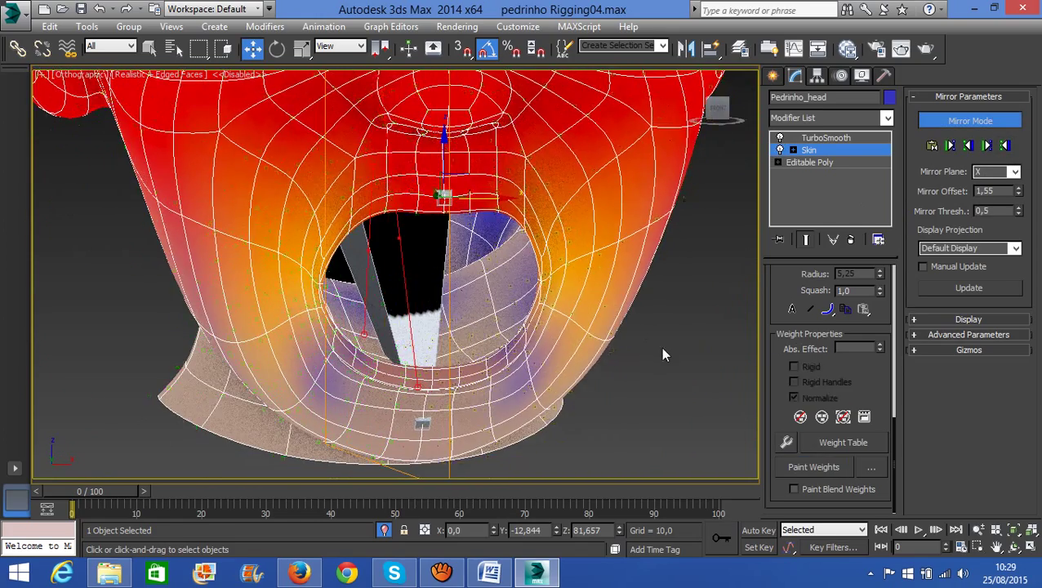
Compare the smoothed mouth with the Skin deformation switched off and on again.
{"action": "left_click", "coordinate": [792, 151]}
{"action": "left_click", "coordinate": [792, 150]}
{"action": "left_click", "coordinate": [779, 151]}
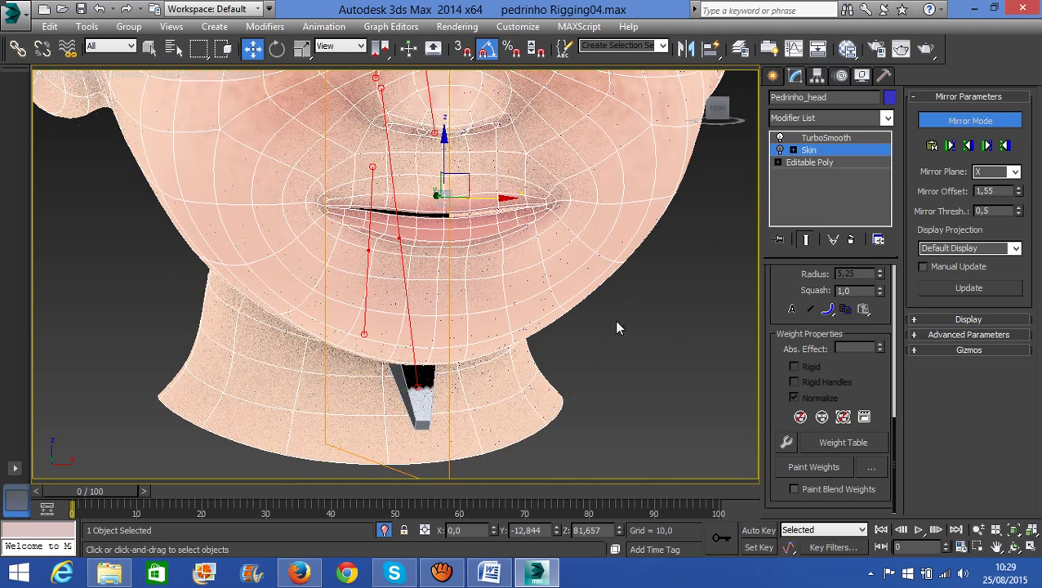
{"action": "scroll", "coordinate": [616, 327], "scroll_direction": "down", "scroll_amount": 5}
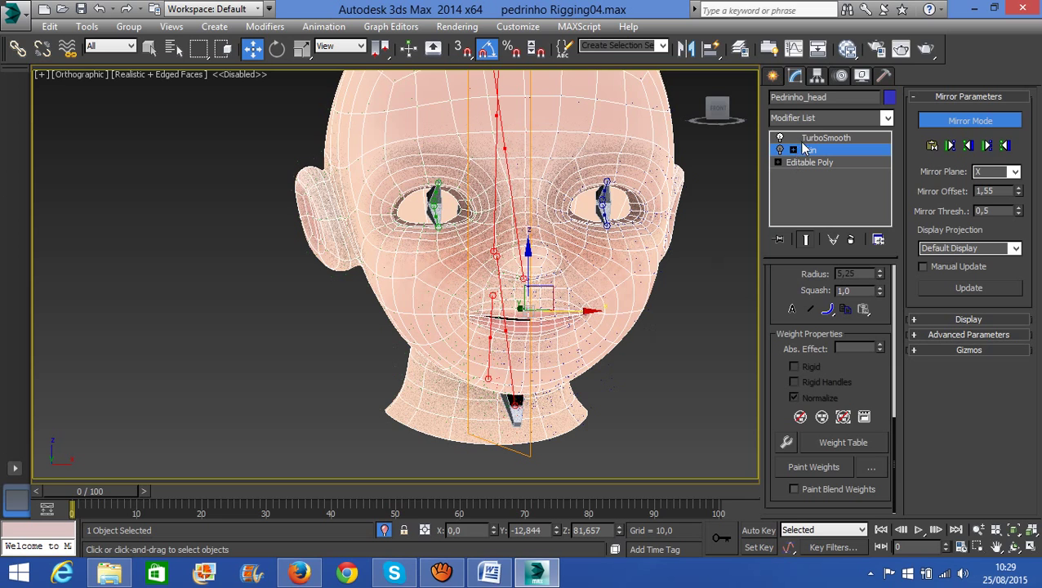
{"action": "left_click", "coordinate": [780, 150]}
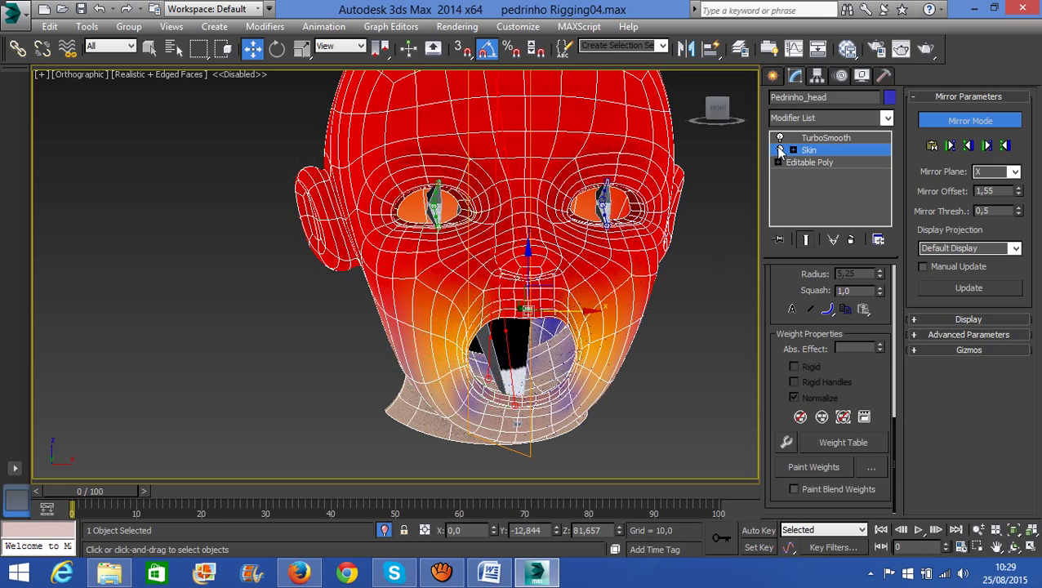
Leave the weight editing, deselect the head, and frame it in the front view.
{"action": "left_click", "coordinate": [835, 155]}
{"action": "left_click", "coordinate": [663, 415]}
{"action": "key", "text": "z"}
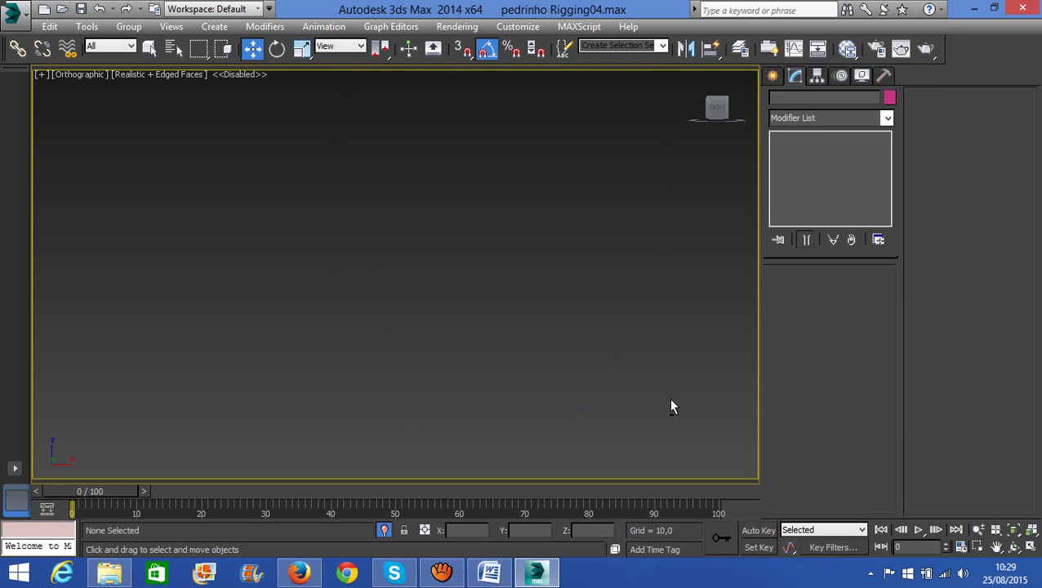
{"action": "key", "text": "f"}
{"action": "middle_click_drag", "start_coordinate": [471, 155], "coordinate": [478, 257]}
{"action": "scroll", "coordinate": [478, 257], "scroll_direction": "up", "scroll_amount": 2}
{"action": "scroll", "coordinate": [479, 256], "scroll_direction": "up", "scroll_amount": 5}
{"action": "scroll", "coordinate": [346, 175], "scroll_direction": "up", "scroll_amount": 3}
{"action": "middle_click_drag", "start_coordinate": [374, 199], "coordinate": [475, 271]}
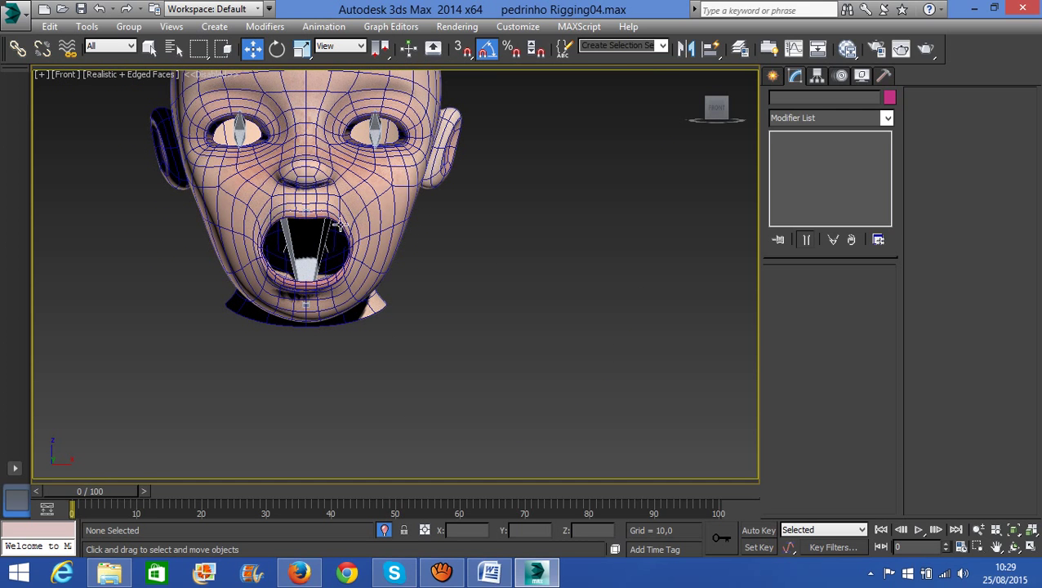
Select the lower jaw bone, test rotating it in different directions to check the mouth deformation, and undo those rotations.
{"action": "left_click", "coordinate": [327, 245]}
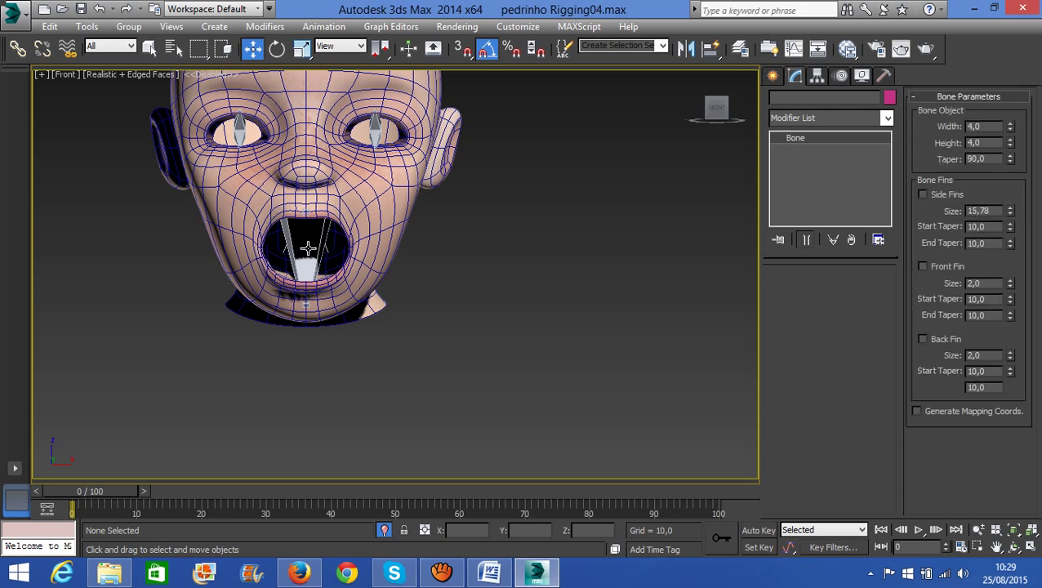
{"action": "left_click", "coordinate": [277, 48]}
{"action": "left_click_drag", "start_coordinate": [345, 245], "coordinate": [381, 305]}
{"action": "key", "text": "ctrl+z"}
{"action": "key", "text": "ctrl+z"}
{"action": "left_click_drag", "start_coordinate": [330, 187], "coordinate": [296, 204]}
{"action": "key", "text": "ctrl+z"}
Return the lower jaw bone to its closed-mouth pose with Transform To Zero and deselect it.
{"action": "middle_click_drag", "start_coordinate": [422, 276], "coordinate": [438, 234], "text": "alt"}
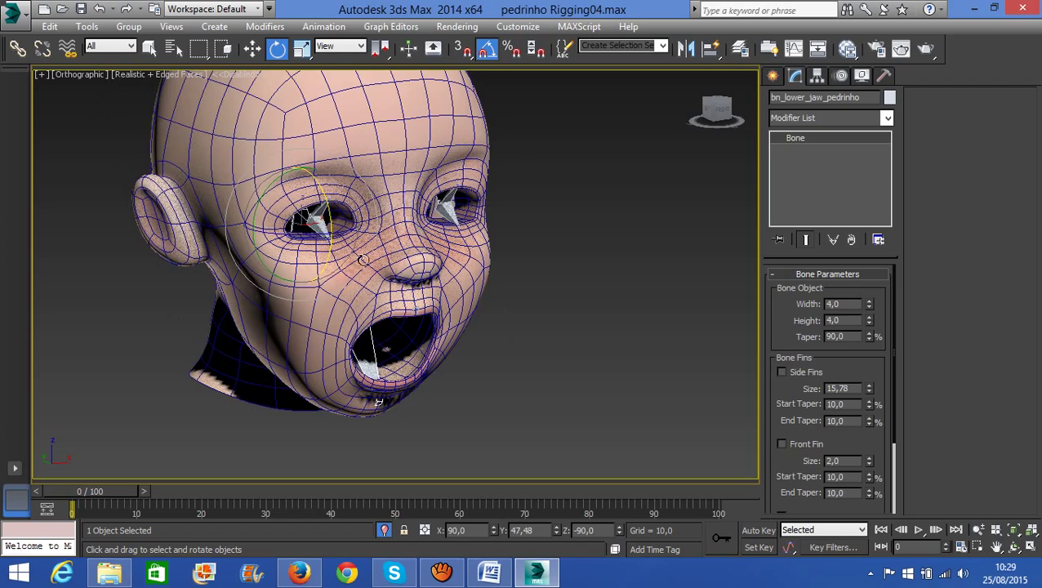
{"action": "middle_click_drag", "start_coordinate": [362, 260], "coordinate": [415, 201], "text": "alt"}
{"action": "right_click", "coordinate": [353, 323]}
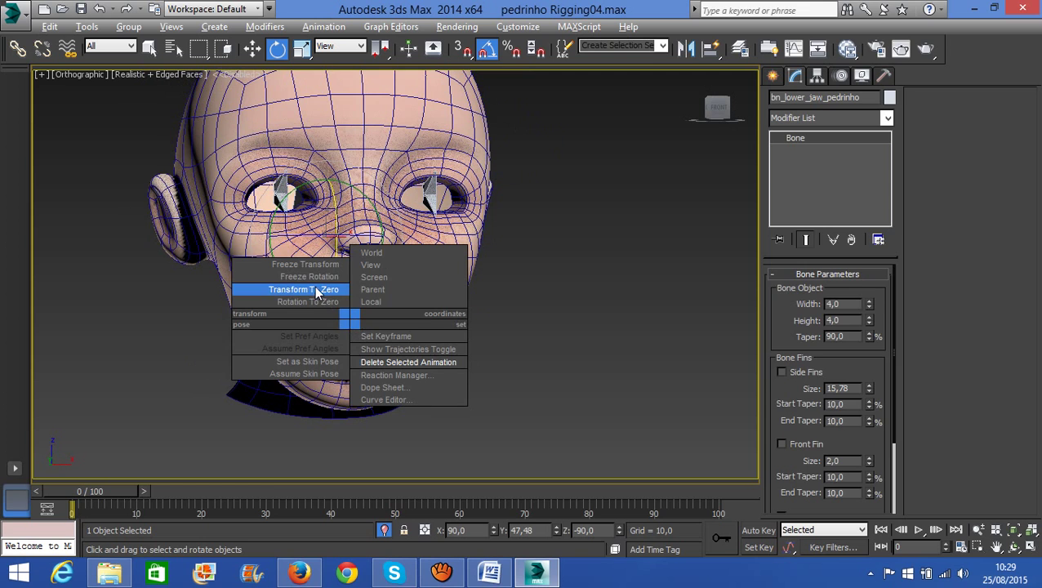
{"action": "left_click", "coordinate": [290, 323]}
{"action": "left_click", "coordinate": [481, 369]}
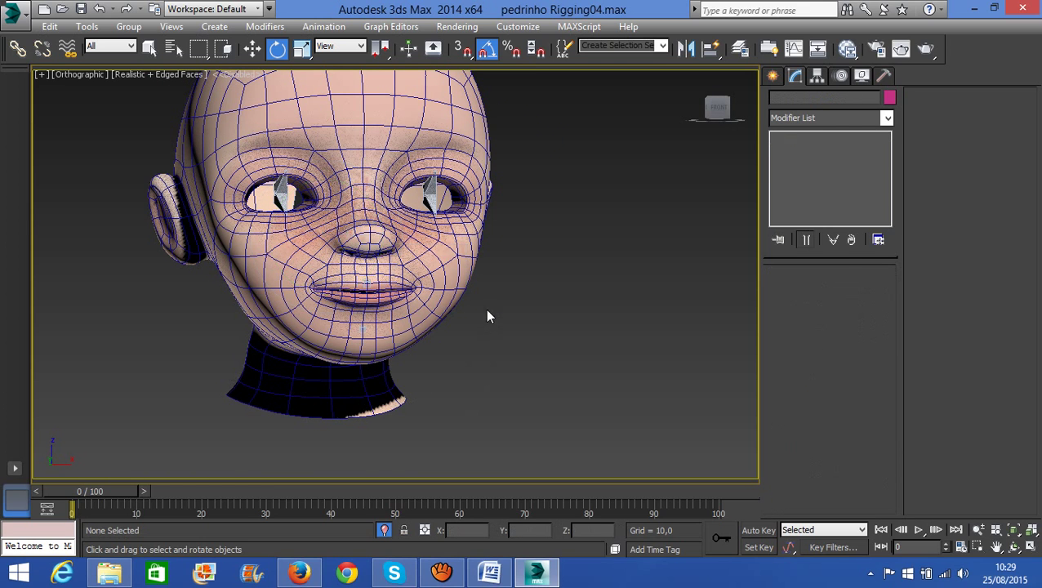
Select the head, end the isolation to show the whole character, and select the end bone below the mouth.
{"action": "left_click", "coordinate": [422, 322]}
{"action": "right_click", "coordinate": [449, 362]}
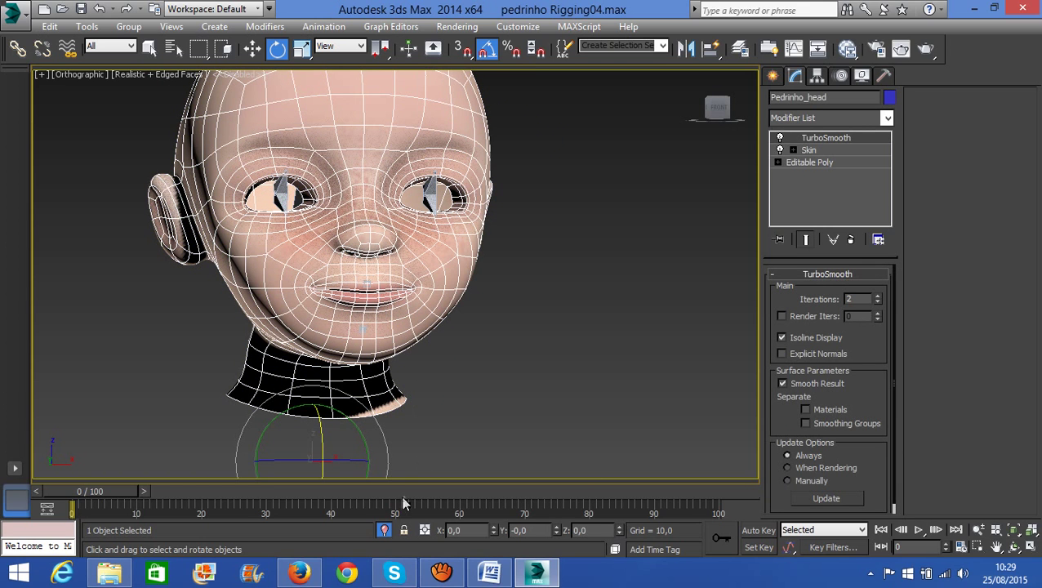
{"action": "left_click", "coordinate": [384, 530]}
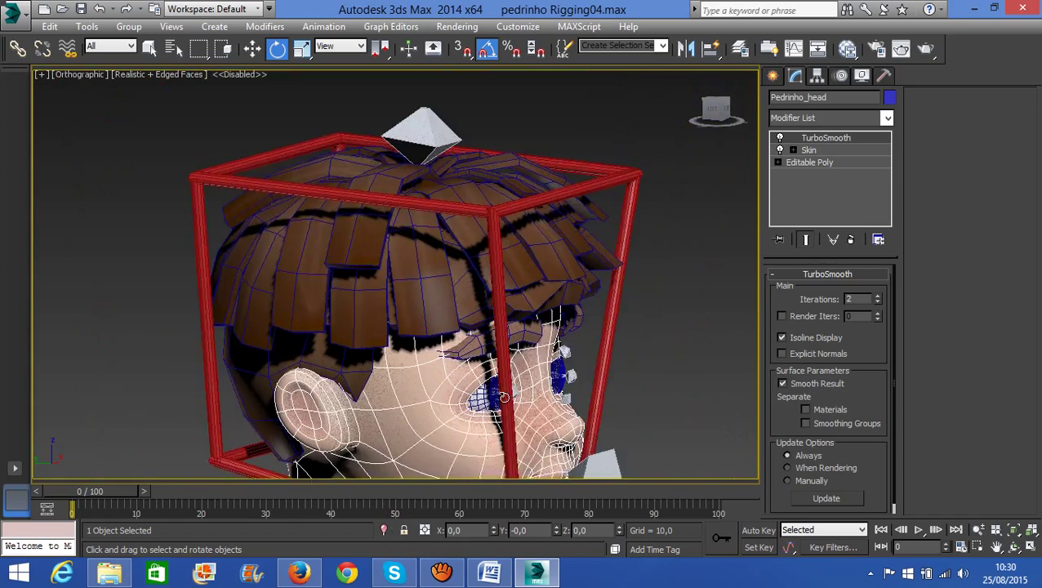
{"action": "left_click", "coordinate": [567, 320]}
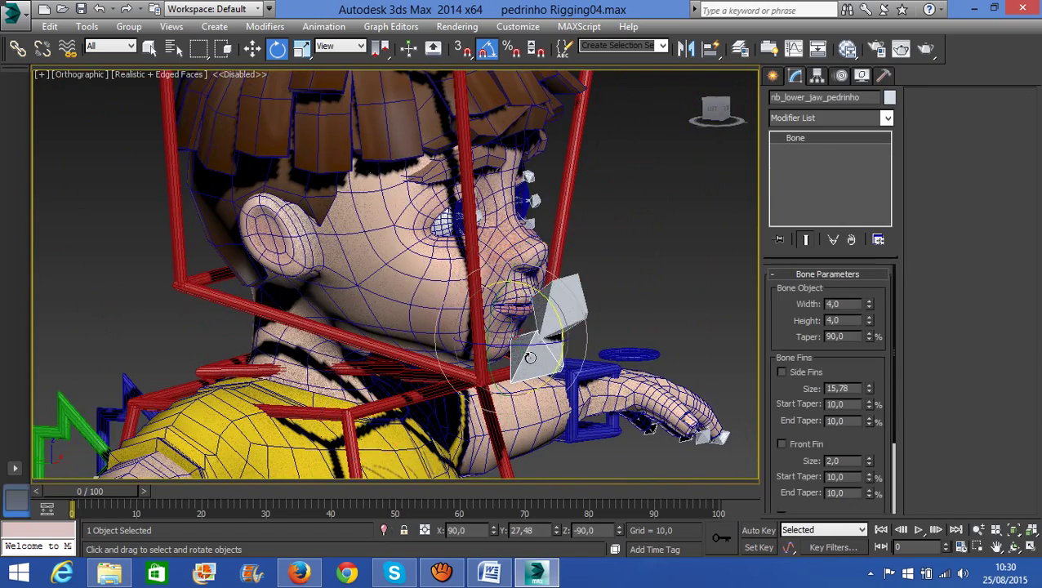
Switch the viewport to wireframe, select the bn_lower_upper_pedrinho bone from the side, and set its width and height to 2.
{"action": "scroll", "coordinate": [539, 347], "scroll_direction": "up", "scroll_amount": 2}
{"action": "key", "text": "F3"}
{"action": "middle_click_drag", "start_coordinate": [416, 278], "coordinate": [398, 218], "text": "alt"}
{"action": "left_click", "coordinate": [365, 200]}
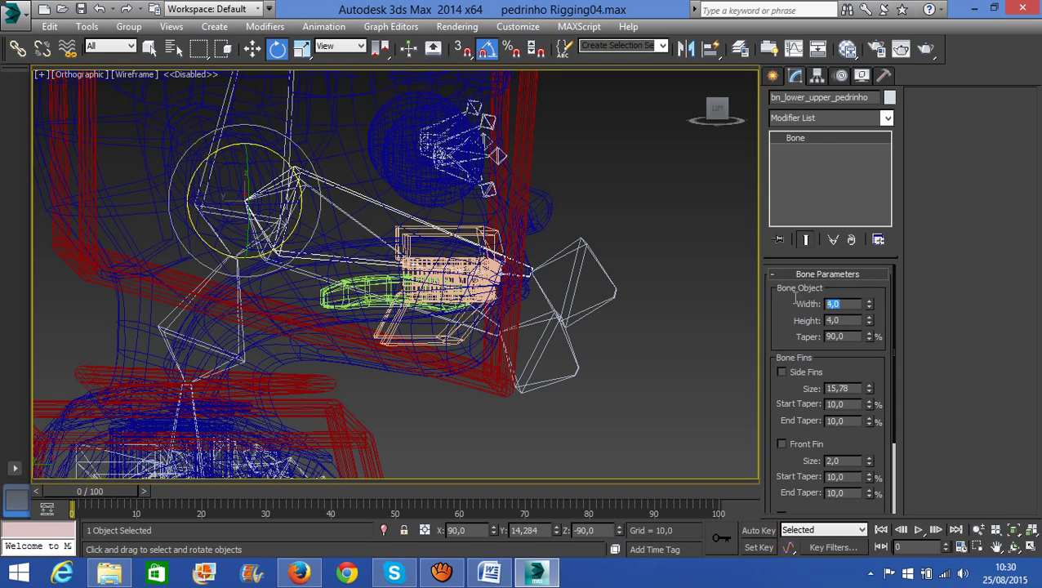
{"action": "type", "text": "3"}
{"action": "key", "text": "Return"}
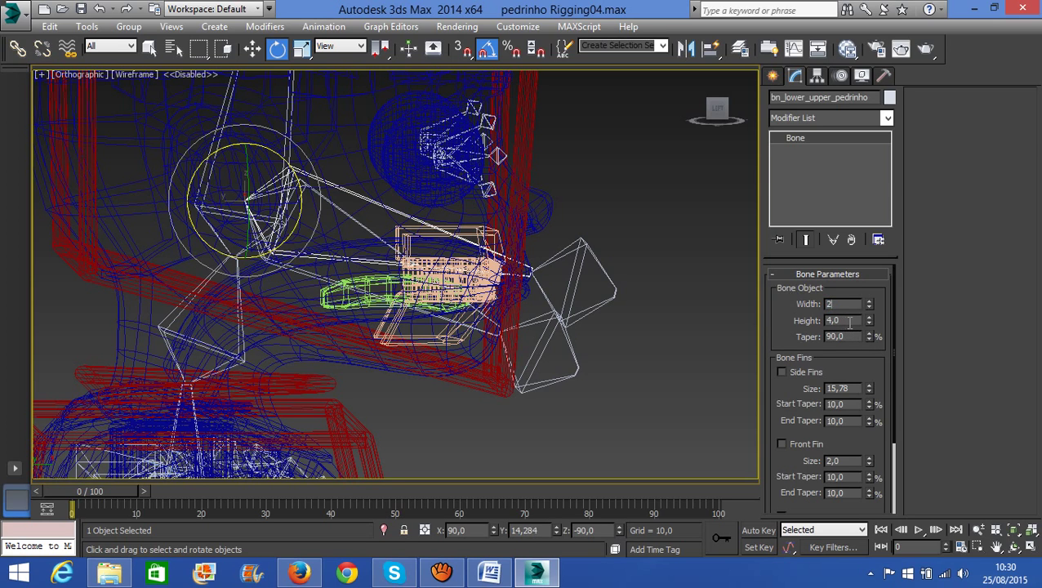
{"action": "type", "text": "2"}
{"action": "key", "text": "Tab"}
{"action": "type", "text": "2"}
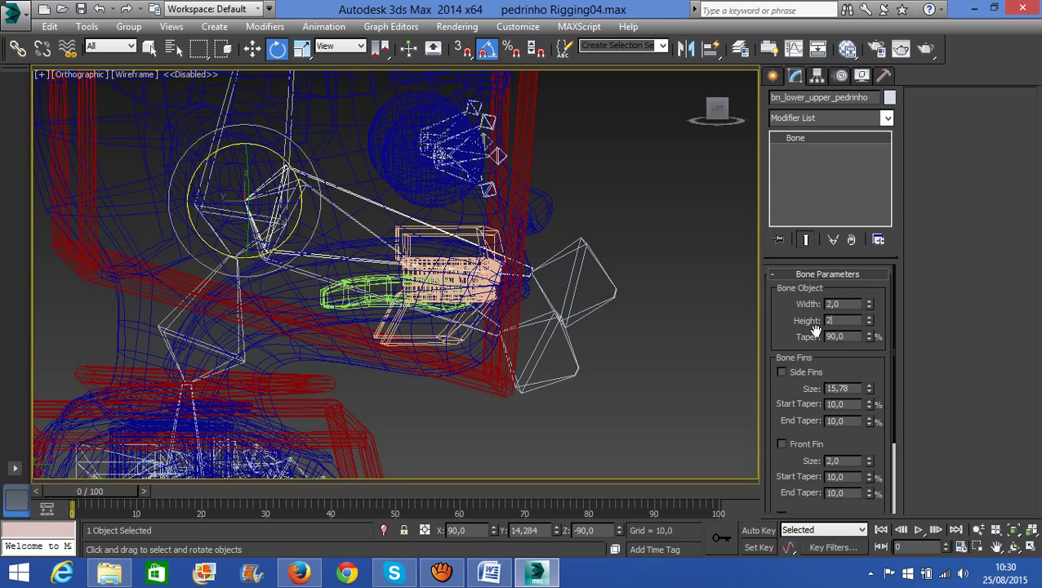
{"action": "key", "text": "Return"}
Select the bn_lower_jaw_pedrinho bone and set its width and height to 2.
{"action": "left_click", "coordinate": [368, 233]}
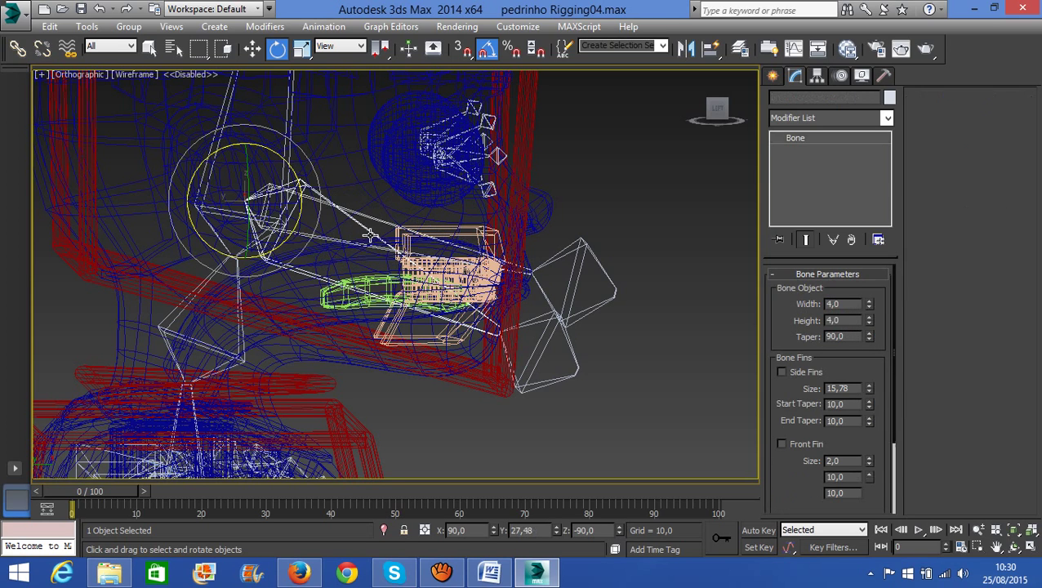
{"action": "double_click", "coordinate": [841, 303]}
{"action": "type", "text": "2"}
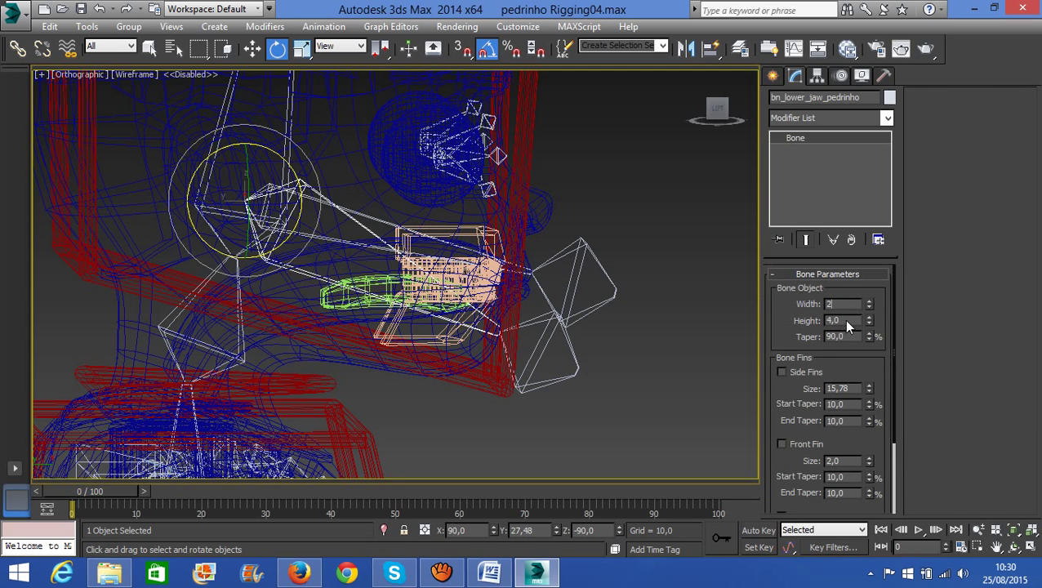
{"action": "key", "text": "Tab"}
{"action": "key", "text": "Return"}
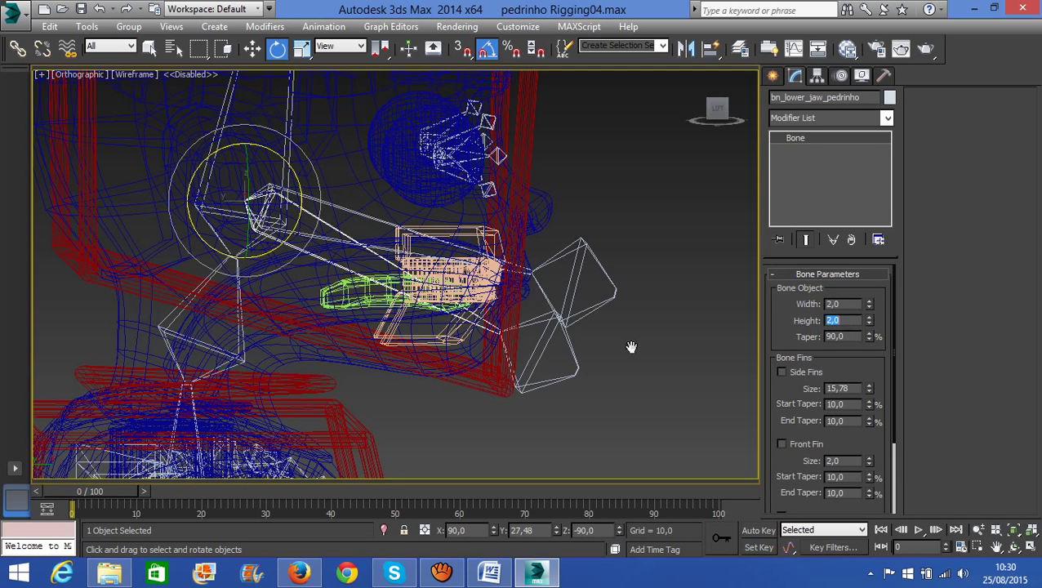
Try removing the two end bones that stick out in front of the mouth.
{"action": "left_click", "coordinate": [574, 356]}
{"action": "left_click", "coordinate": [576, 317], "text": "ctrl"}
{"action": "left_click", "coordinate": [565, 300]}
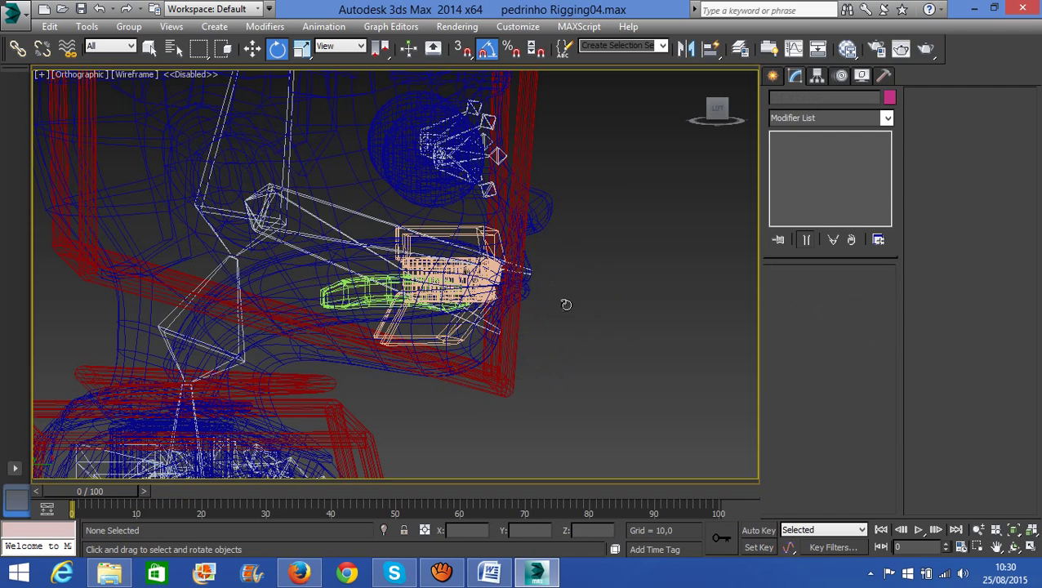
Select the bn_lower_upper_pedrinho bone, open Bone Tools and try to create an end bone on it.
{"action": "left_click", "coordinate": [368, 218]}
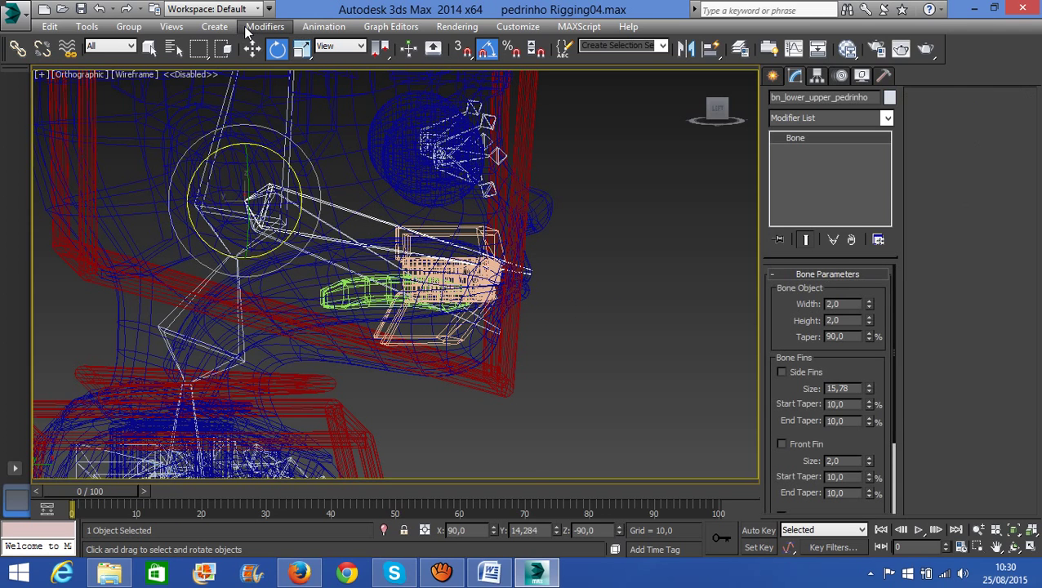
{"action": "left_click", "coordinate": [323, 26]}
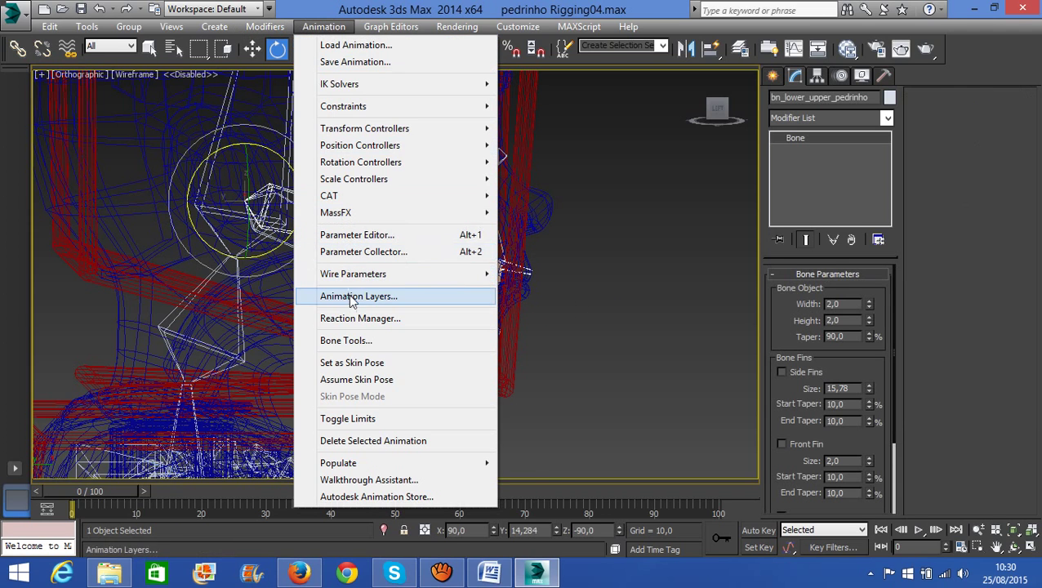
{"action": "left_click", "coordinate": [349, 339]}
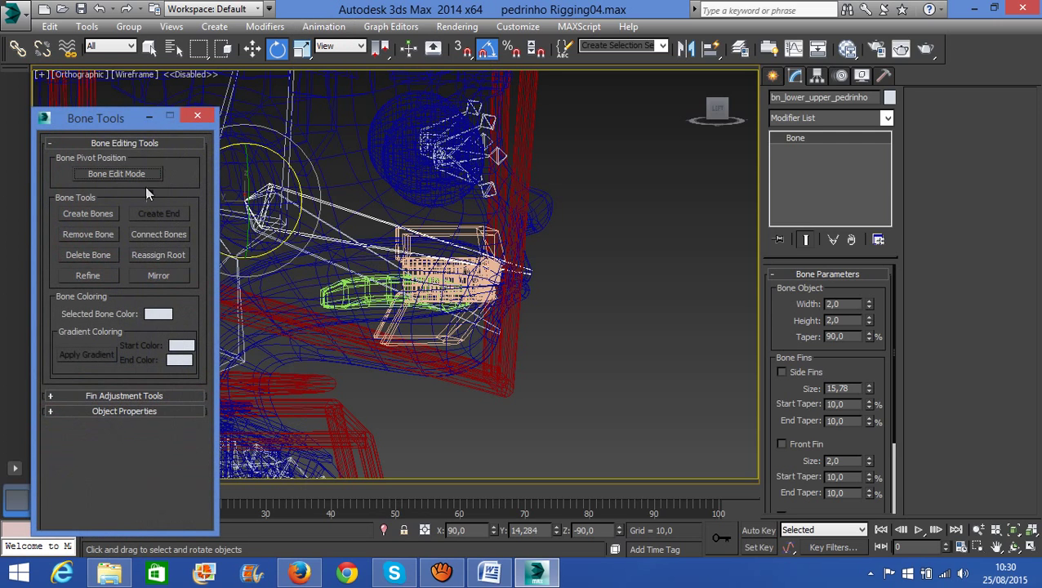
{"action": "left_click", "coordinate": [159, 214]}
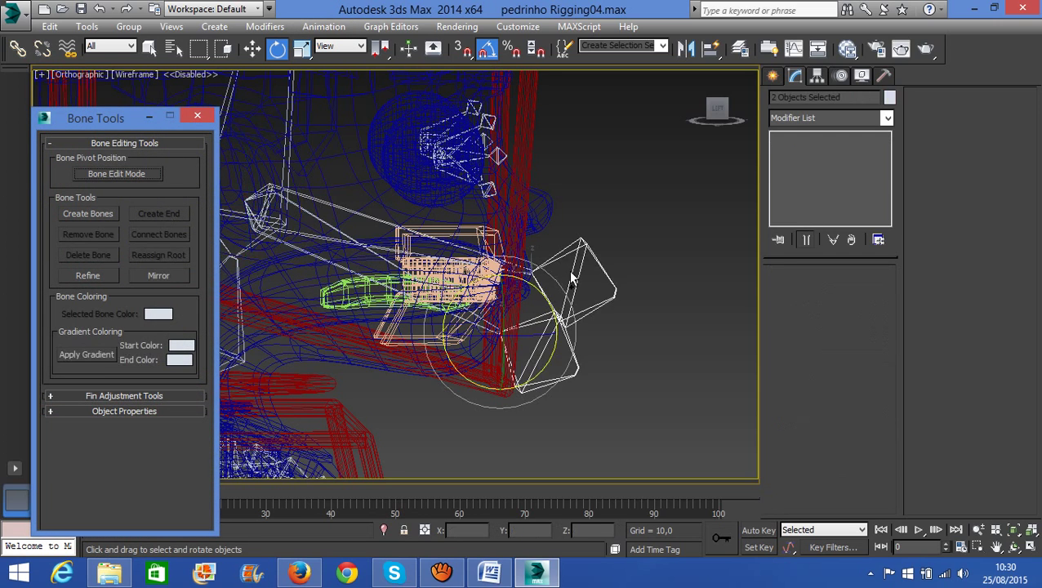
Select the upper jaw's end bone, nb_lower_upper_pedrinho, and set its width and height to 2.
{"action": "left_click", "coordinate": [583, 275]}
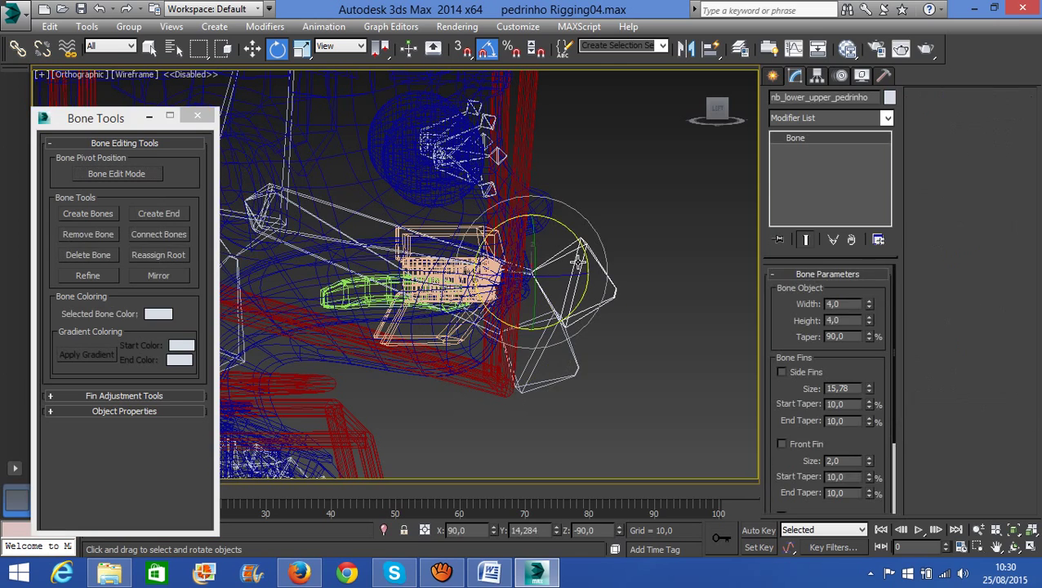
{"action": "left_click", "coordinate": [832, 304]}
{"action": "type", "text": "2"}
{"action": "left_click", "coordinate": [838, 320]}
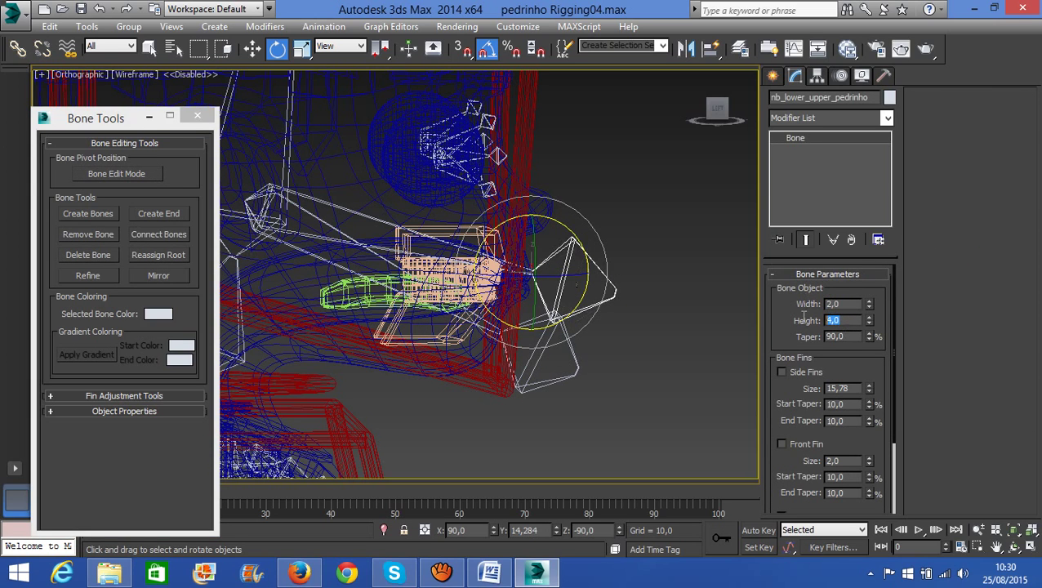
{"action": "type", "text": "2"}
{"action": "key", "text": "Return"}
Set the nb_lower_jaw_pedrinho end bone's width and height to 2 and its side fin size to 12.466.
{"action": "left_click", "coordinate": [563, 356]}
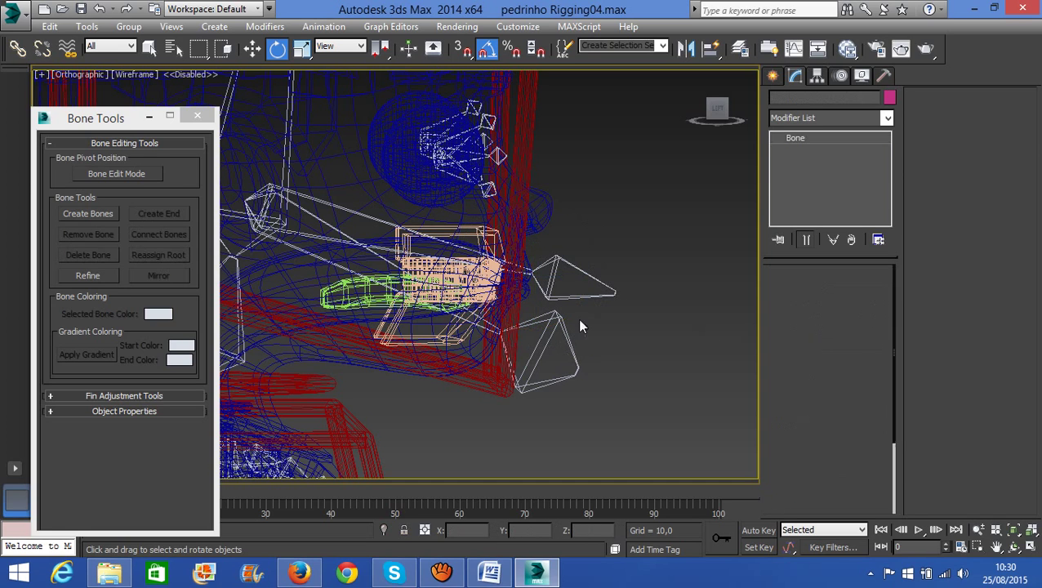
{"action": "left_click_drag", "start_coordinate": [849, 304], "coordinate": [781, 304]}
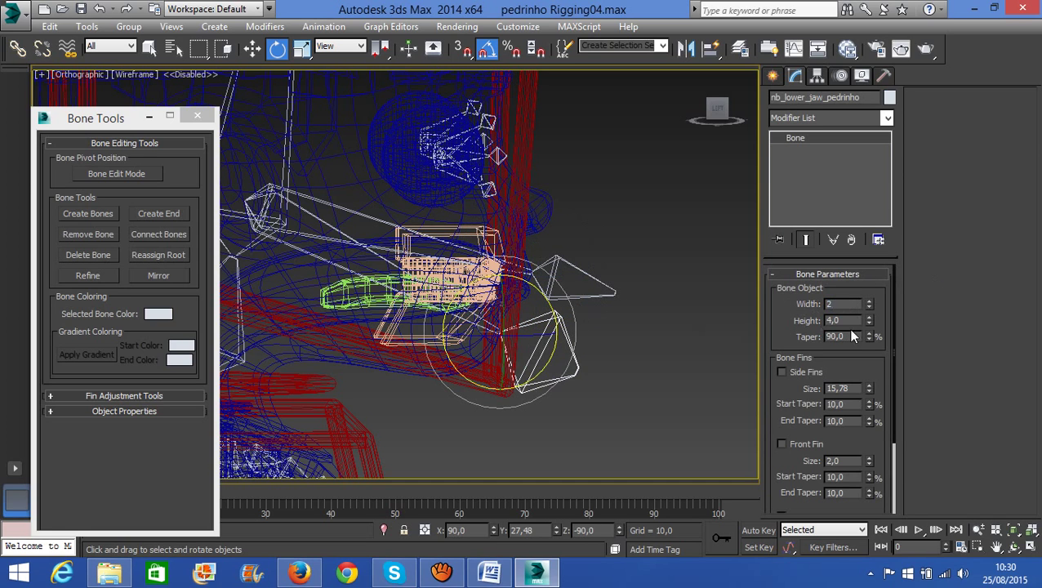
{"action": "left_click_drag", "start_coordinate": [853, 321], "coordinate": [799, 319]}
{"action": "type", "text": "2"}
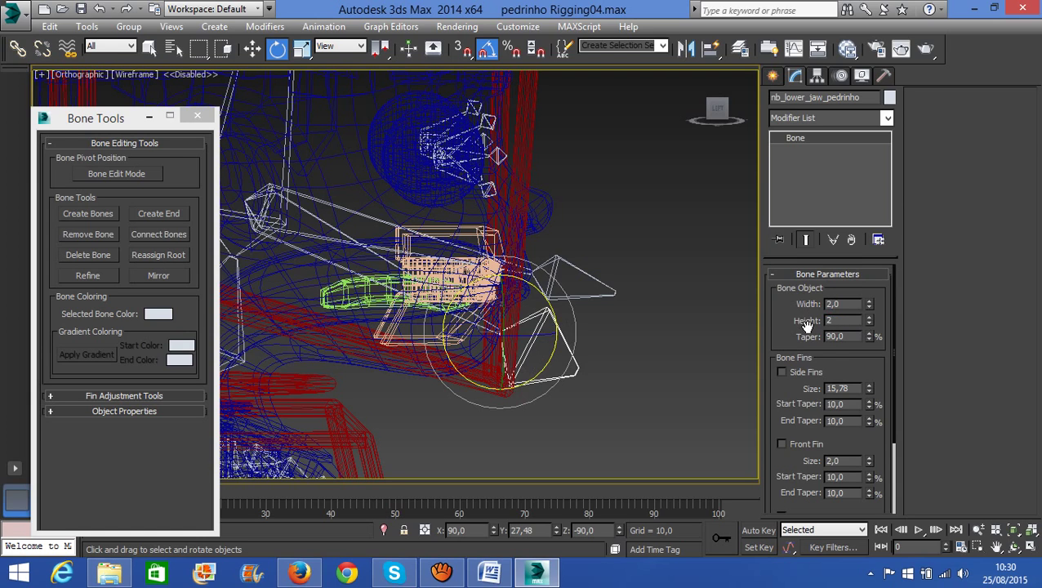
{"action": "key", "text": "Return"}
{"action": "left_click_drag", "start_coordinate": [868, 391], "coordinate": [870, 402]}
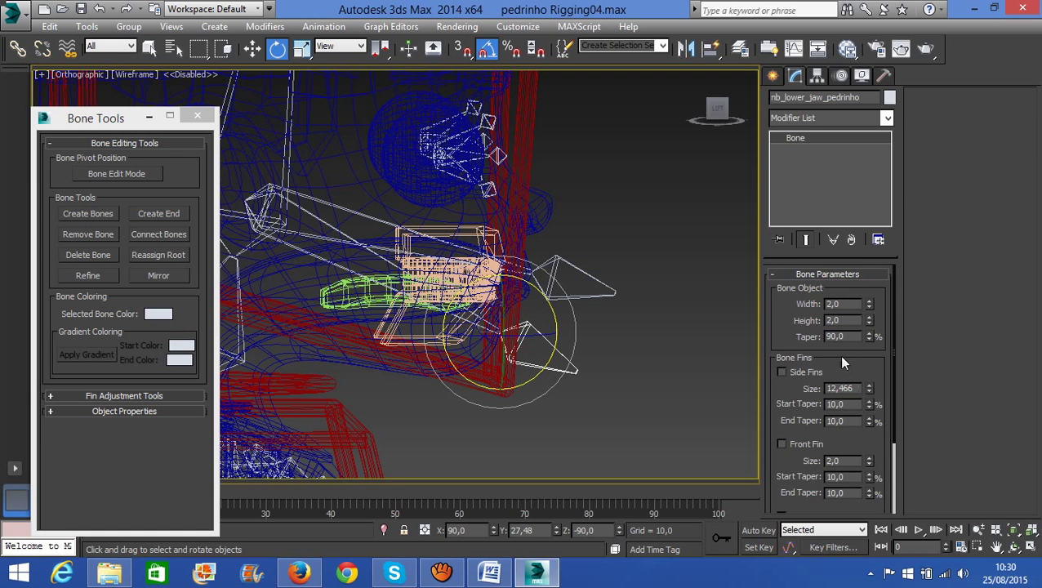
{"action": "left_click_drag", "start_coordinate": [871, 342], "coordinate": [572, 366]}
Switch the viewport to shaded display, enable Bone Edit Mode and activate the Move tool.
{"action": "scroll", "coordinate": [578, 367], "scroll_direction": "down", "scroll_amount": 2}
{"action": "middle_click_drag", "start_coordinate": [579, 366], "coordinate": [400, 326]}
{"action": "key", "text": "F3"}
{"action": "left_click", "coordinate": [126, 175]}
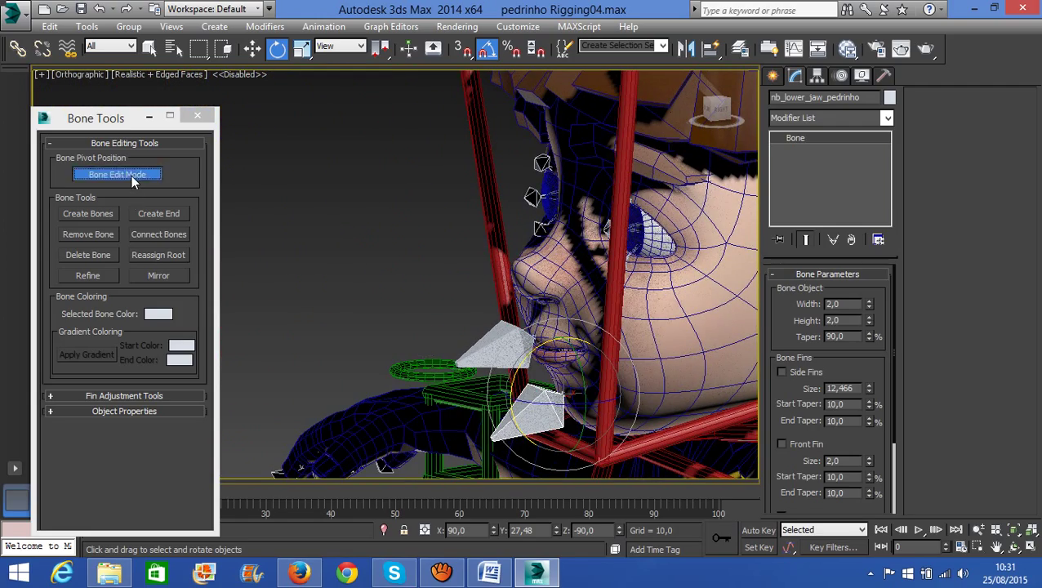
{"action": "left_click", "coordinate": [252, 48]}
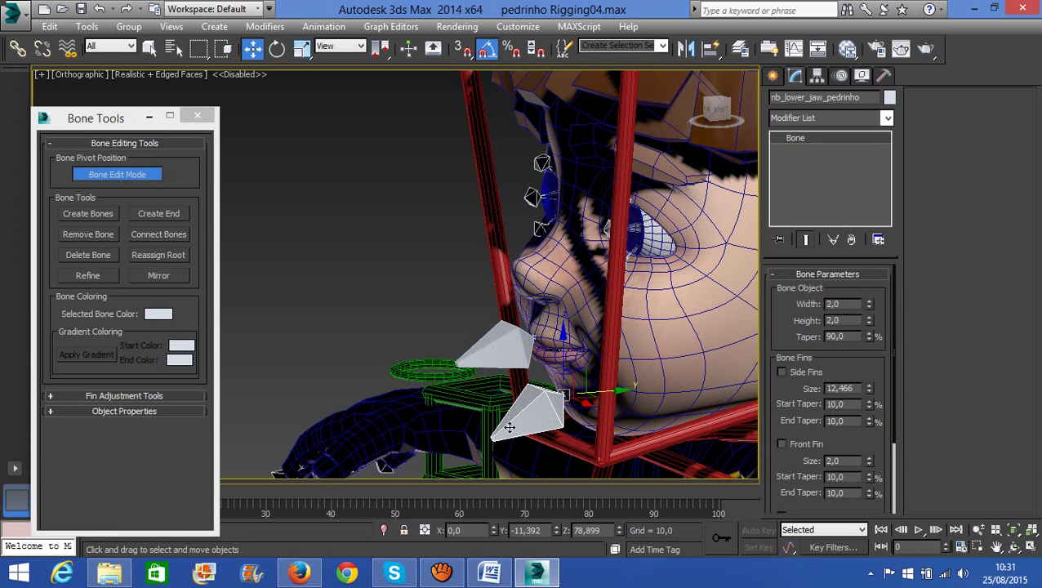
Create an end on nb_lower_jaw_pedrinho and move it inward along its local X axis to shorten the bone.
{"action": "left_click", "coordinate": [168, 214]}
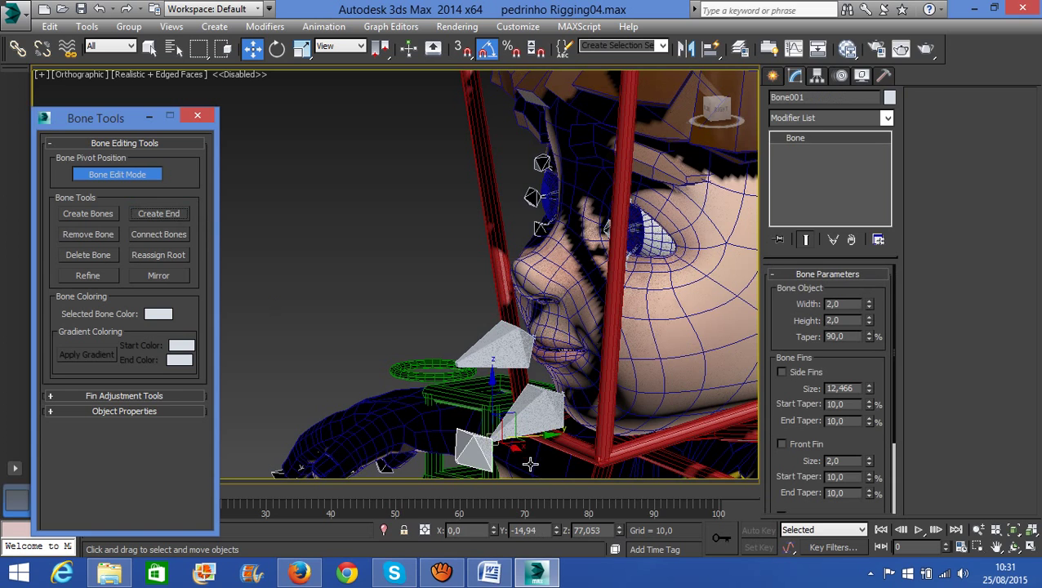
{"action": "middle_click_drag", "start_coordinate": [530, 464], "coordinate": [482, 456], "text": "alt"}
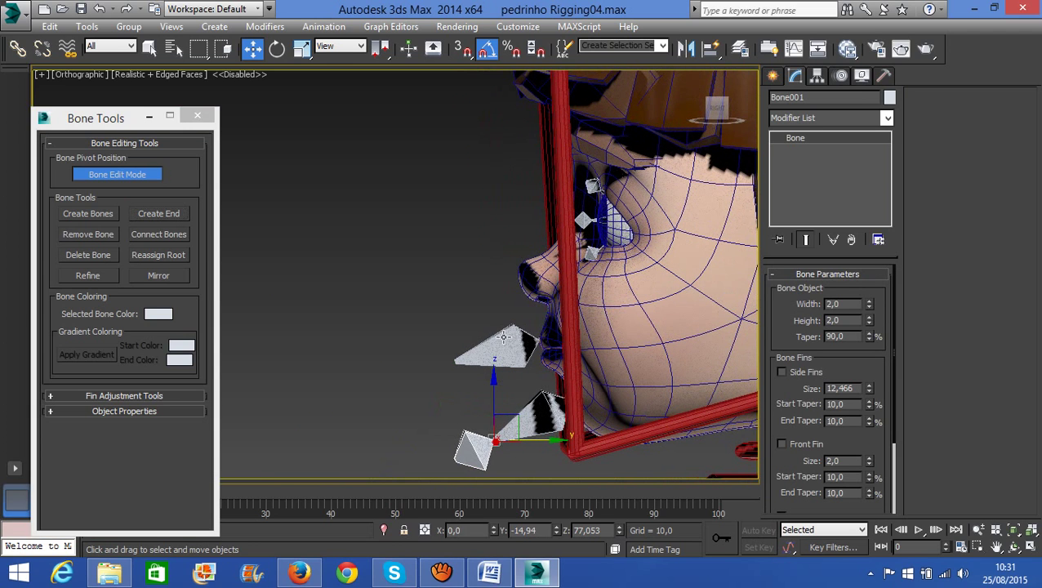
{"action": "left_click", "coordinate": [342, 47]}
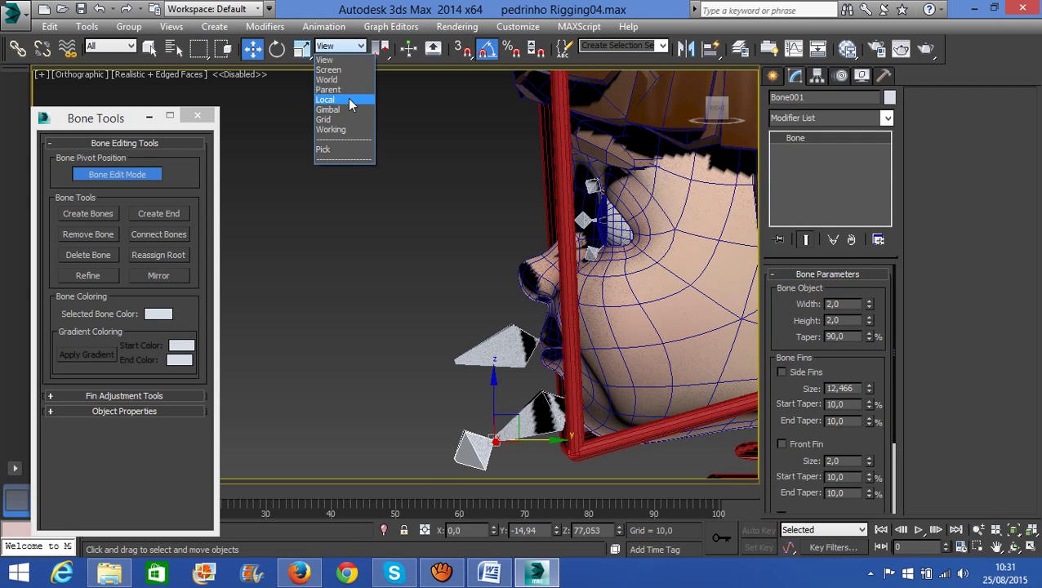
{"action": "left_click", "coordinate": [342, 100]}
{"action": "left_click_drag", "start_coordinate": [446, 464], "coordinate": [490, 447]}
Create an end on nb_lower_upper_pedrinho and move it inward along its local X axis to shorten that bone.
{"action": "left_click", "coordinate": [523, 372]}
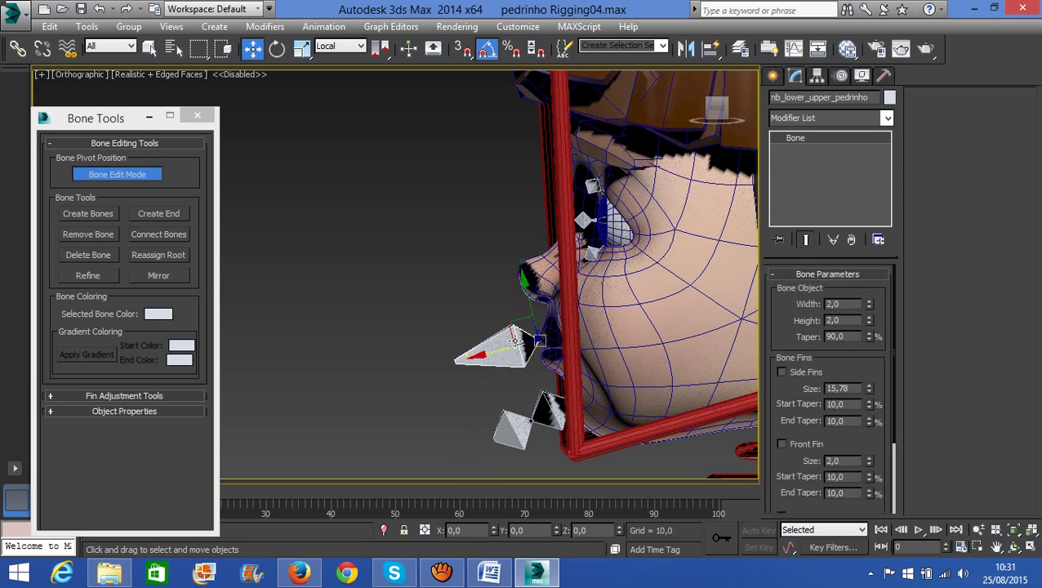
{"action": "left_click", "coordinate": [159, 213]}
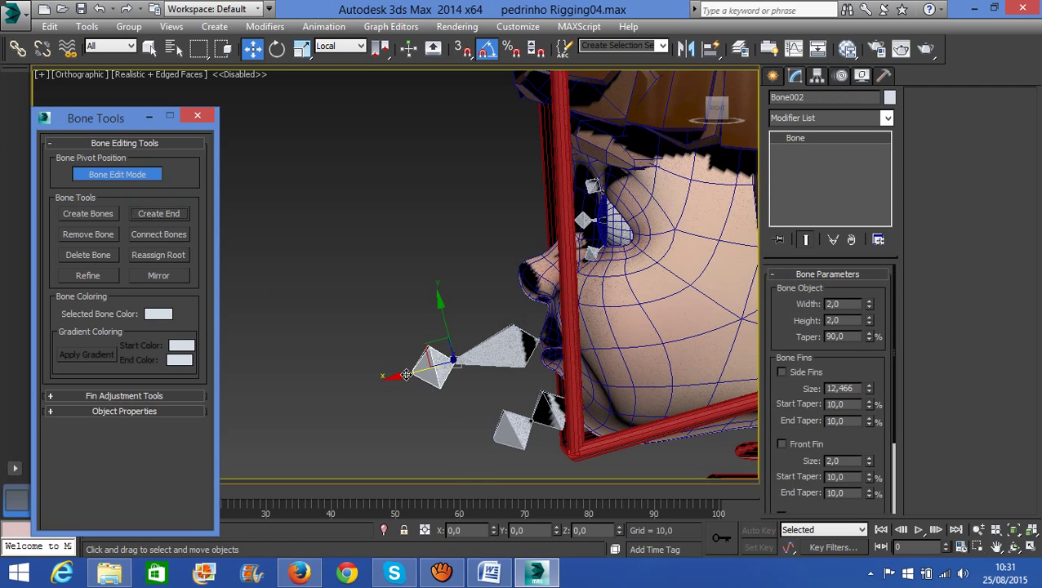
{"action": "left_click_drag", "start_coordinate": [405, 374], "coordinate": [449, 362]}
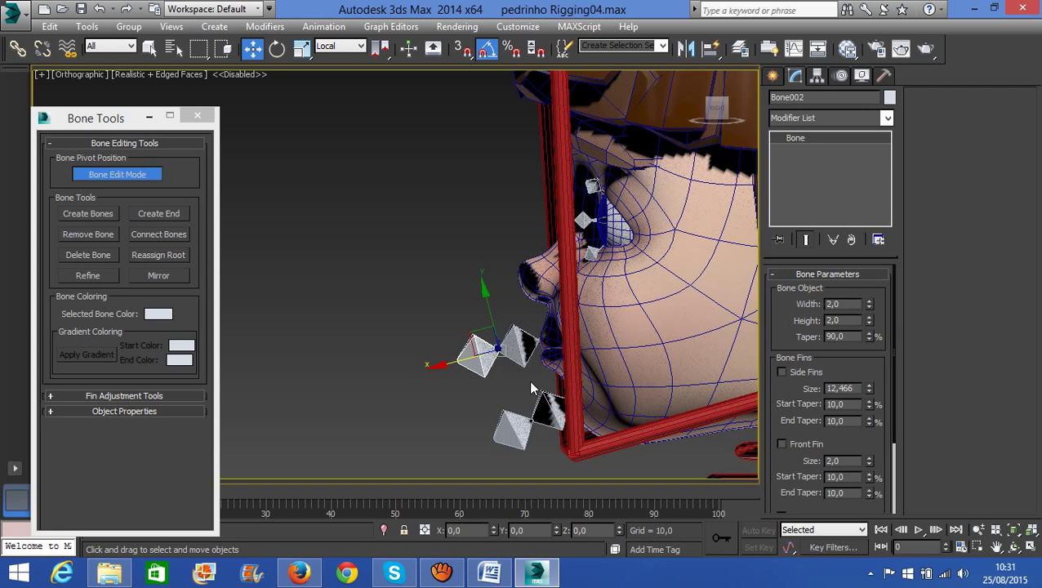
Delete the two extra end bones that were added to shorten the upper and lower jaw end bones.
{"action": "key", "text": "Delete"}
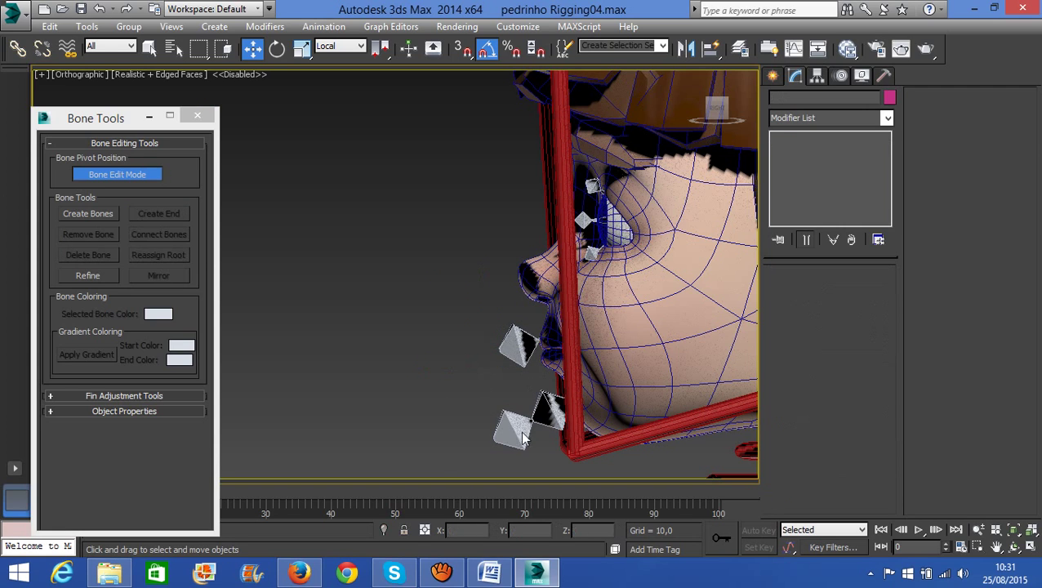
{"action": "left_click", "coordinate": [524, 435]}
{"action": "key", "text": "Delete"}
Turn off Bone Edit Mode and select the shortened nb_lower_jaw_pedrinho end bone.
{"action": "middle_click_drag", "start_coordinate": [565, 402], "coordinate": [577, 407], "text": "alt"}
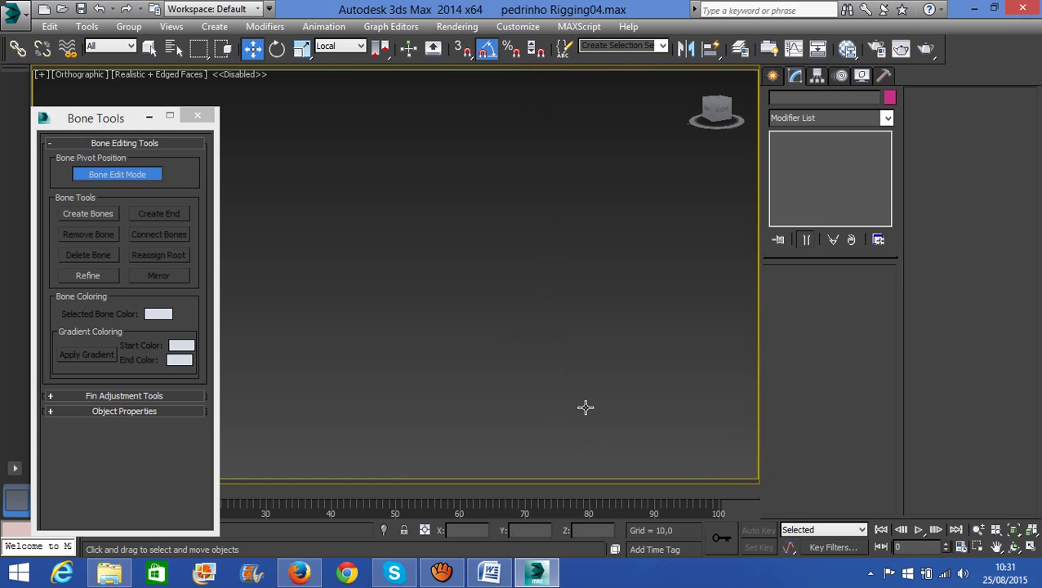
{"action": "key", "text": "f"}
{"action": "scroll", "coordinate": [435, 105], "scroll_direction": "up", "scroll_amount": 3}
{"action": "scroll", "coordinate": [364, 159], "scroll_direction": "up", "scroll_amount": 3}
{"action": "scroll", "coordinate": [364, 160], "scroll_direction": "up", "scroll_amount": 5}
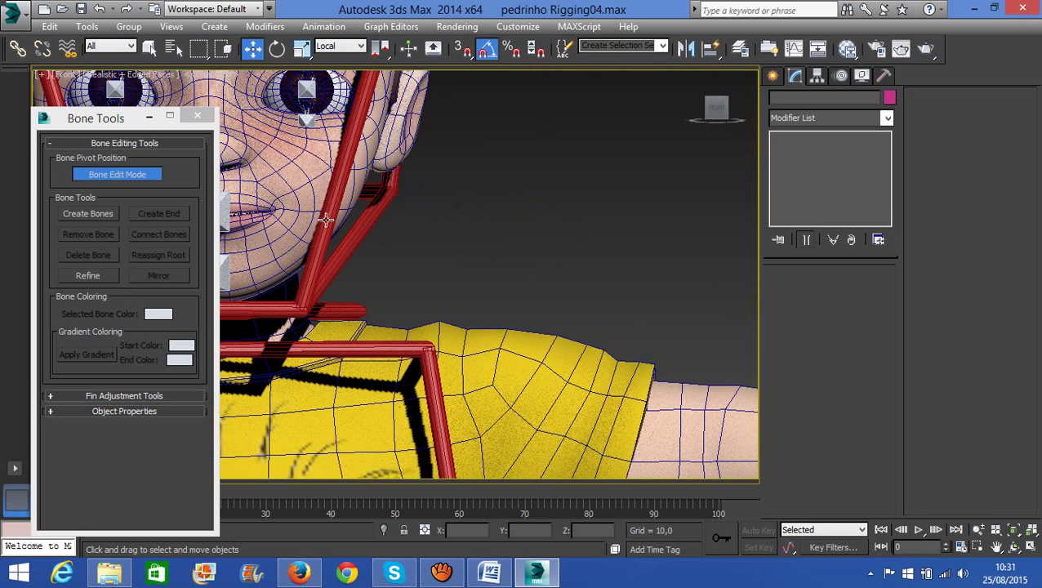
{"action": "left_click", "coordinate": [138, 175]}
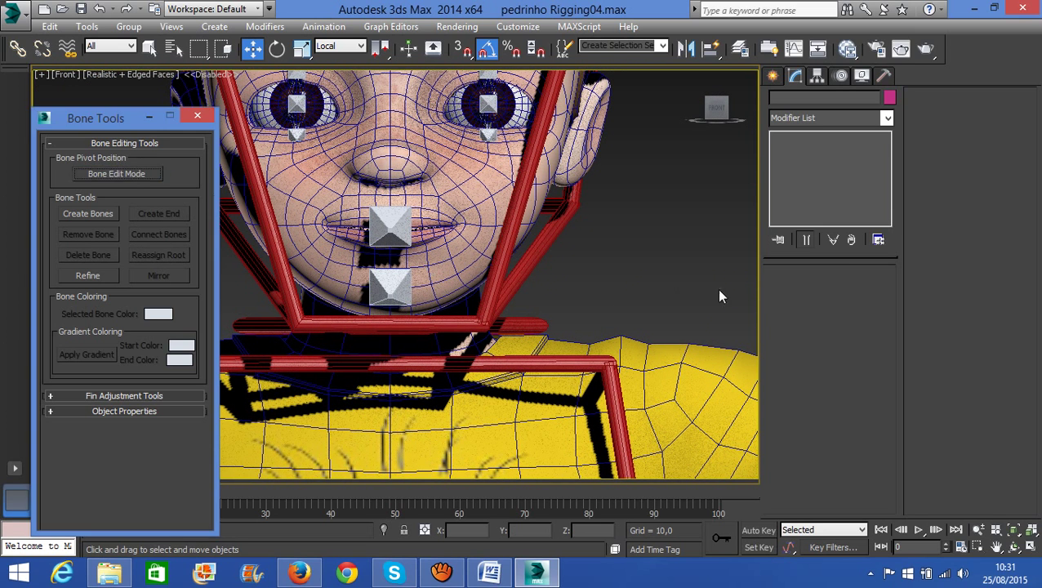
{"action": "left_click", "coordinate": [382, 281]}
{"action": "middle_click_drag", "start_coordinate": [480, 310], "coordinate": [606, 307], "text": "alt"}
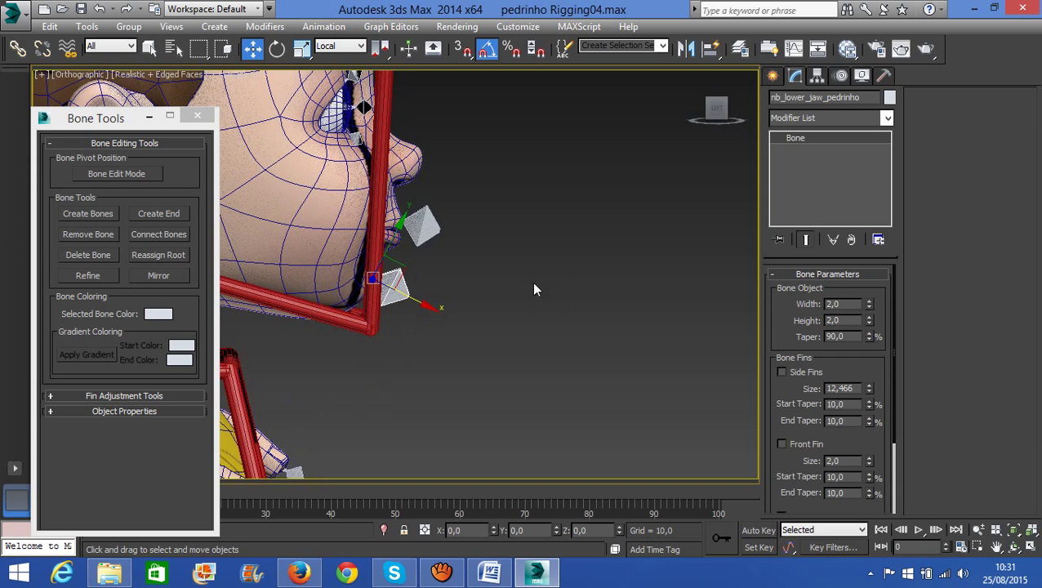
{"action": "middle_click_drag", "start_coordinate": [531, 290], "coordinate": [552, 373]}
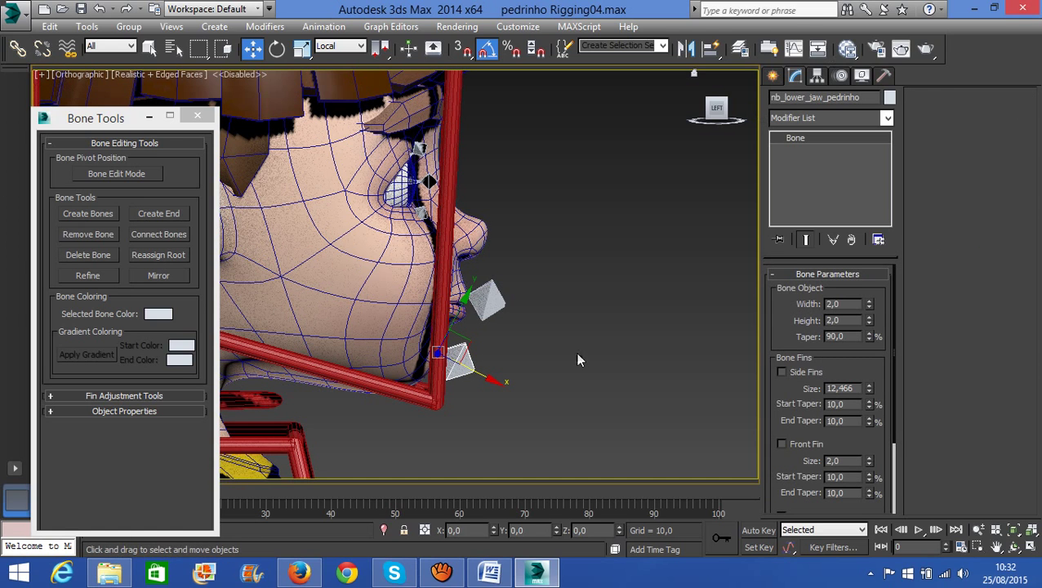
Test the bn_lower_upper_pedrinho bone by rotating it 5 degrees upward, then undo the rotation.
{"action": "left_click", "coordinate": [496, 287]}
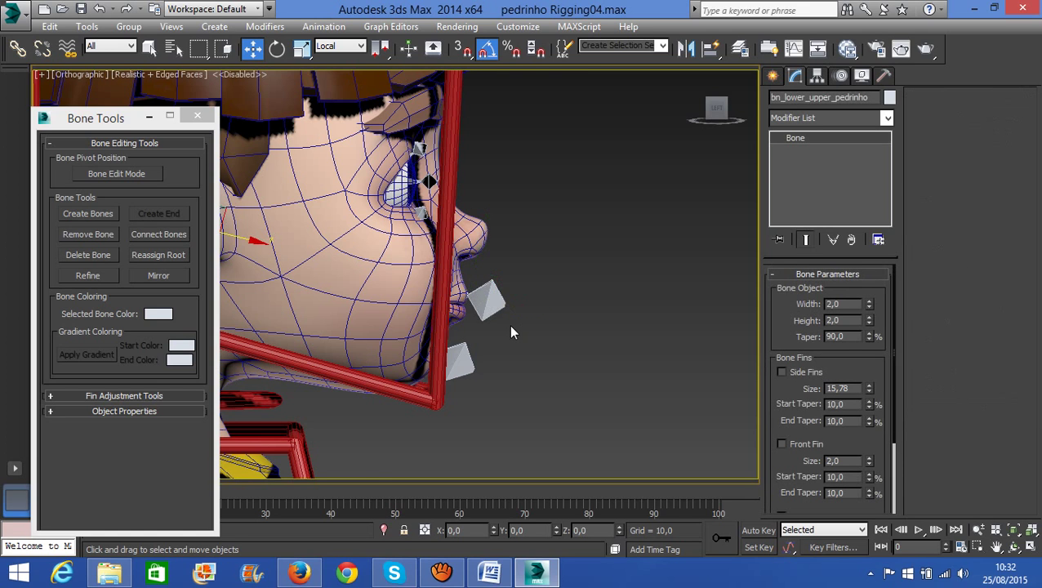
{"action": "middle_click_drag", "start_coordinate": [495, 318], "coordinate": [381, 291], "text": "alt"}
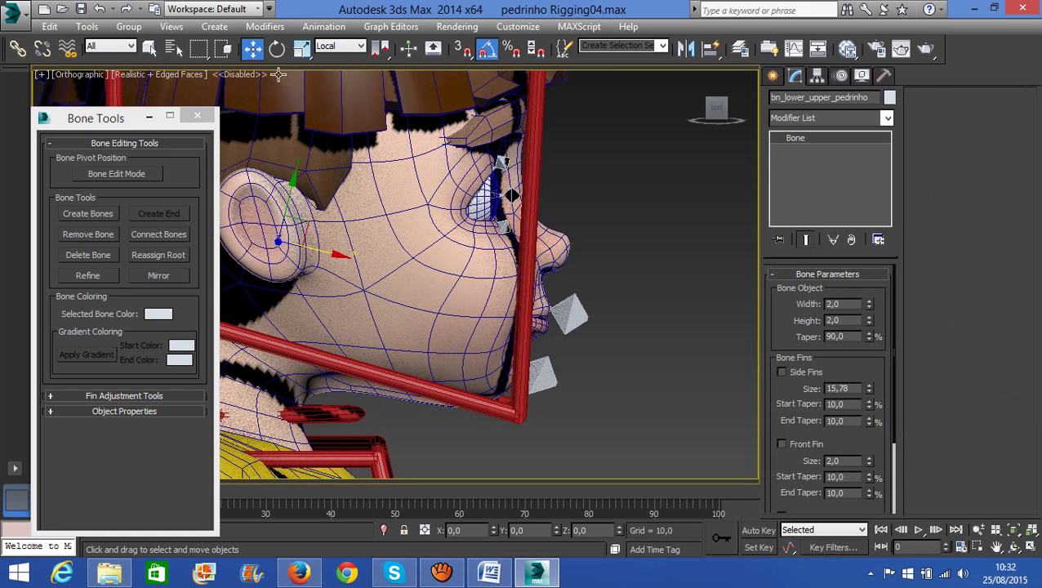
{"action": "left_click", "coordinate": [276, 48]}
{"action": "mouse_move", "coordinate": [329, 217]}
{"action": "left_mouse_down"}
{"action": "mouse_move", "coordinate": [331, 203]}
{"action": "mouse_move", "coordinate": [336, 212]}
{"action": "left_mouse_up"}
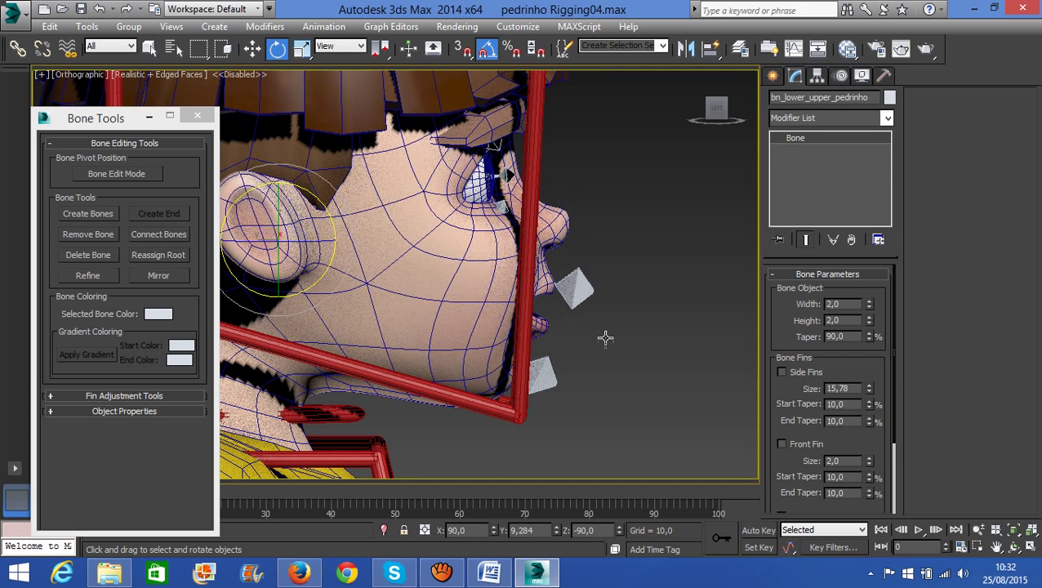
{"action": "key", "text": "ctrl+z"}
Test the mouth opening by rotating the bn_lower_jaw_pedrinho bone 20 degrees downward, then undo the rotation.
{"action": "left_click", "coordinate": [546, 378]}
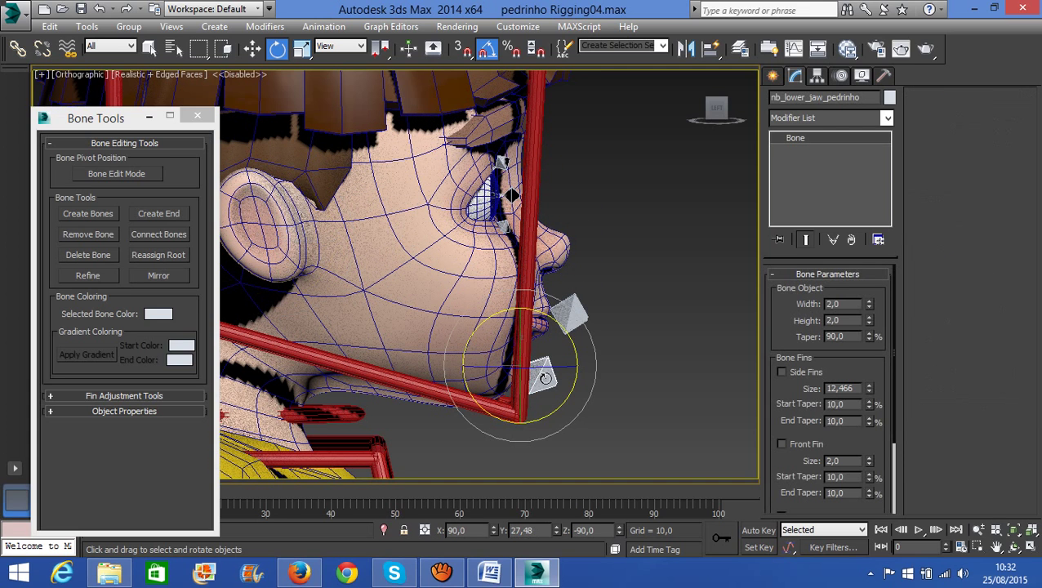
{"action": "left_click", "coordinate": [307, 206]}
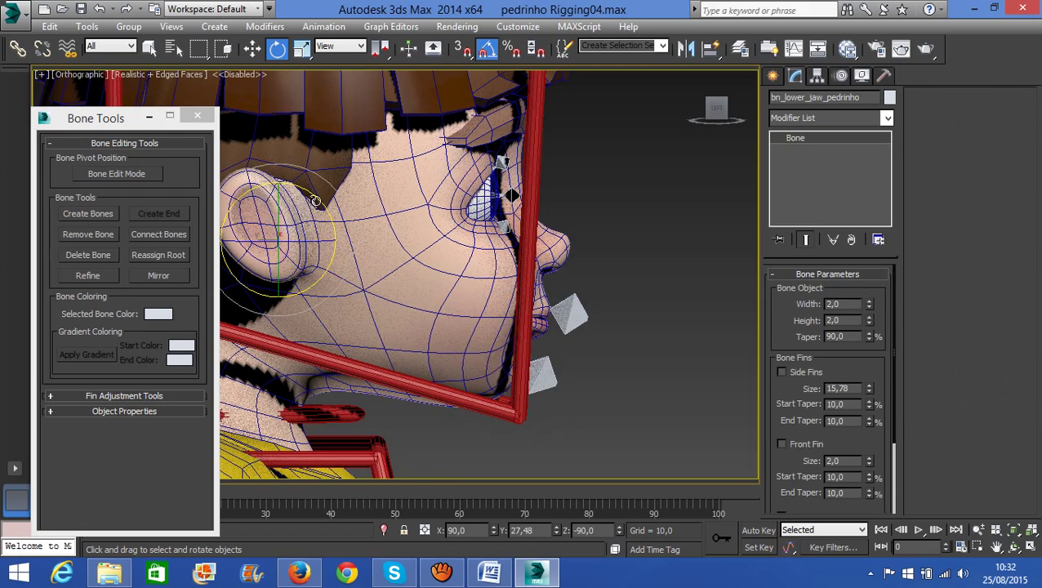
{"action": "left_click_drag", "start_coordinate": [315, 201], "coordinate": [321, 217]}
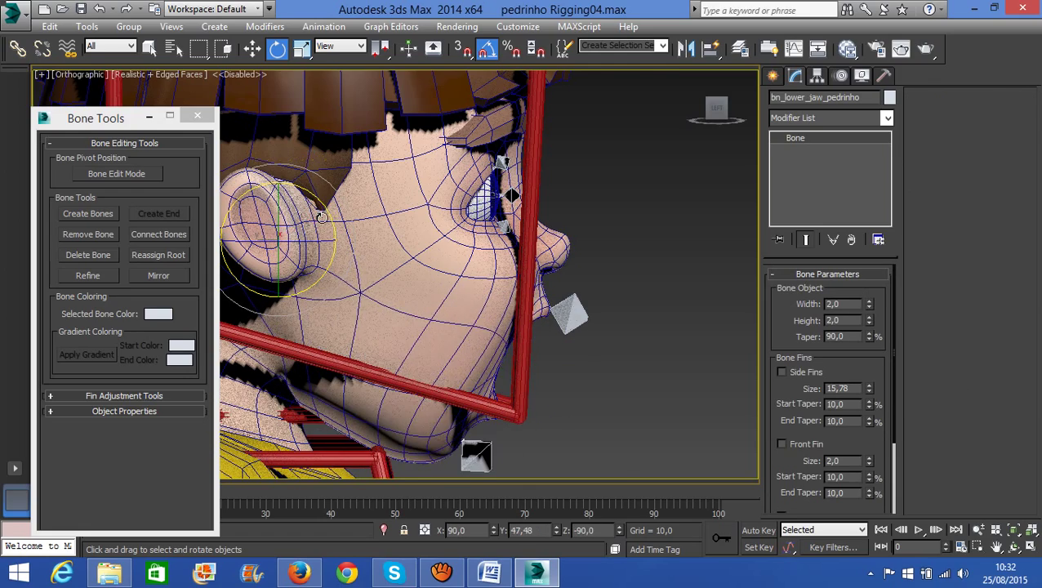
{"action": "key", "text": "ctrl+z"}
{"action": "middle_click_drag", "start_coordinate": [645, 273], "coordinate": [543, 276], "text": "alt"}
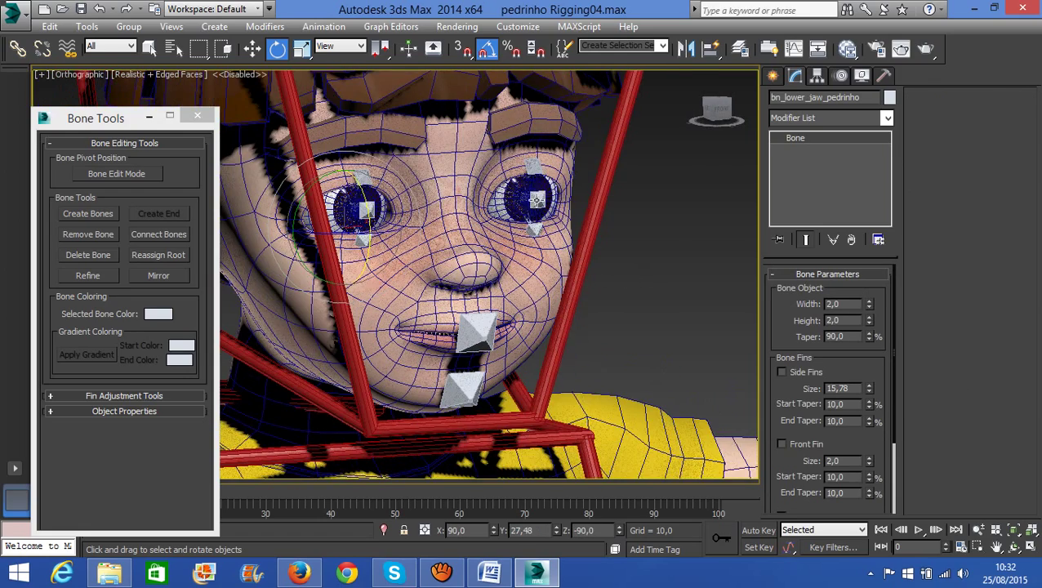
{"action": "scroll", "coordinate": [537, 199], "scroll_direction": "down", "scroll_amount": 2}
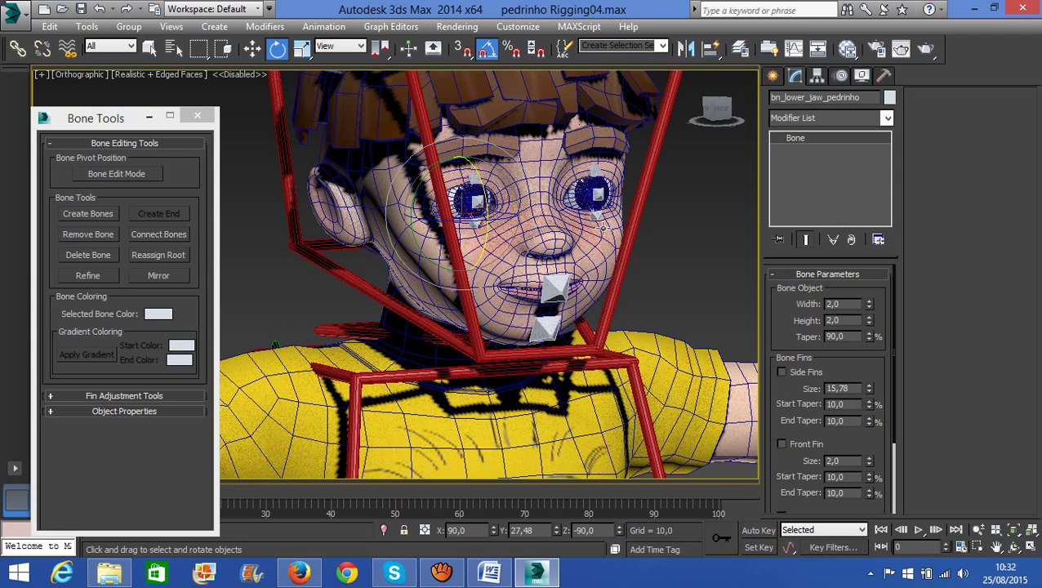
{"action": "left_click", "coordinate": [441, 571]}
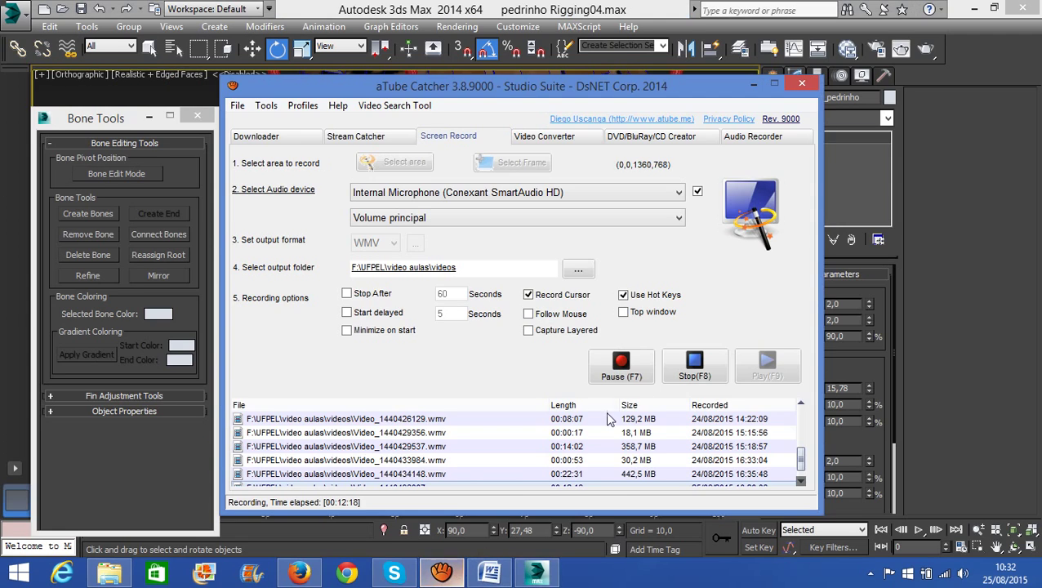